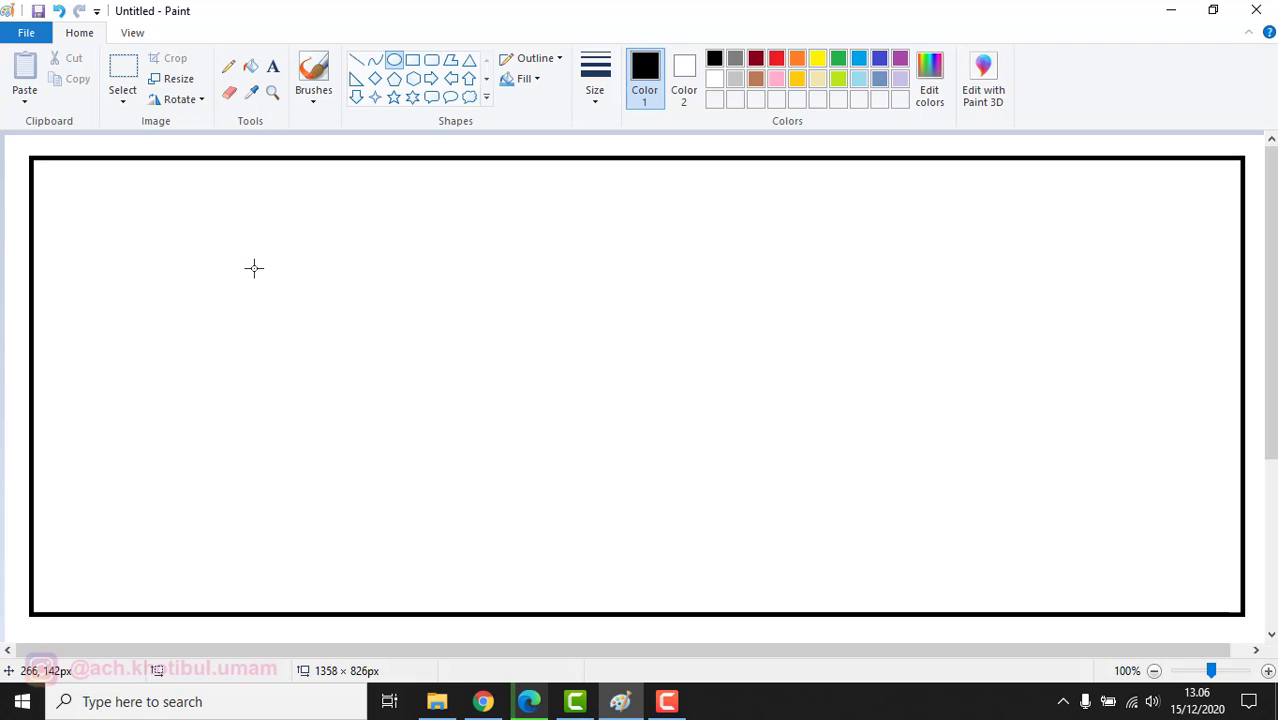
# Step: Draw a tall oval body with two circular ears about 64 × 63 px on its upper edge and a belly oval about 54 × 88 px
pyautogui.moveTo(148, 265); pyautogui.dragTo(324, 527)
pyautogui.click(387, 395)
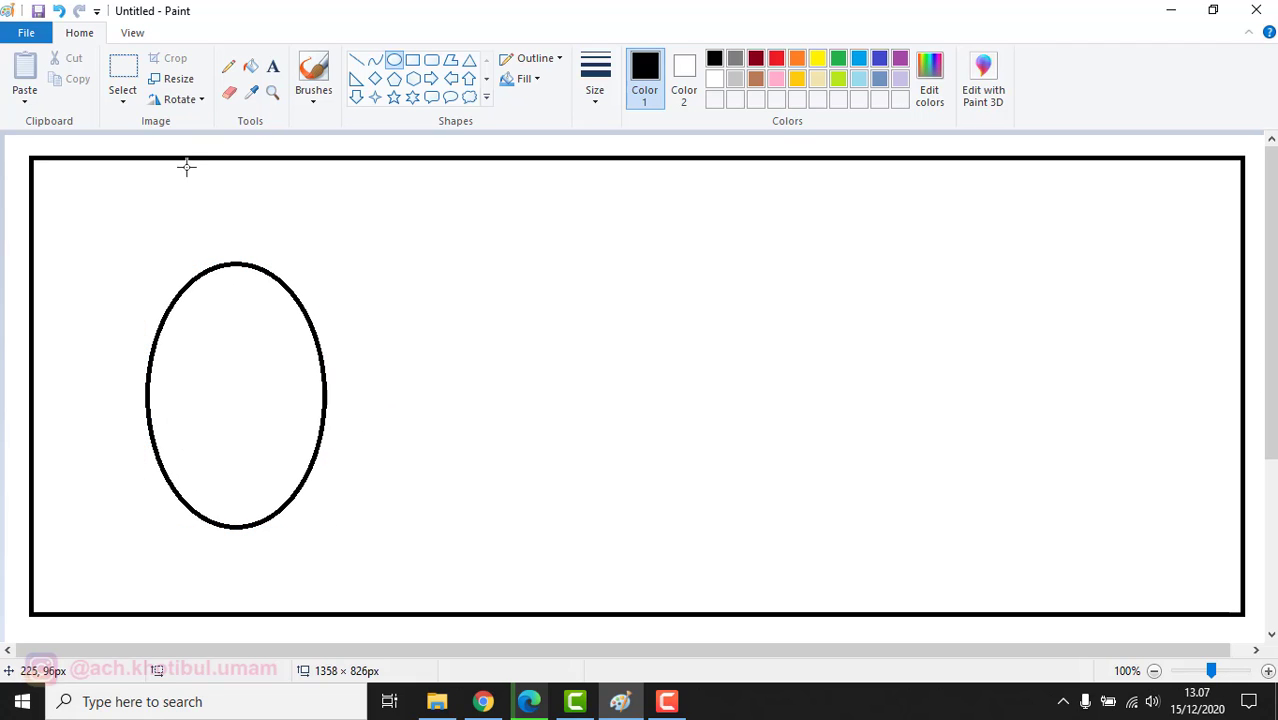
pyautogui.moveTo(164, 260); pyautogui.dragTo(191, 284)
pyautogui.moveTo(260, 243); pyautogui.dragTo(297, 278)
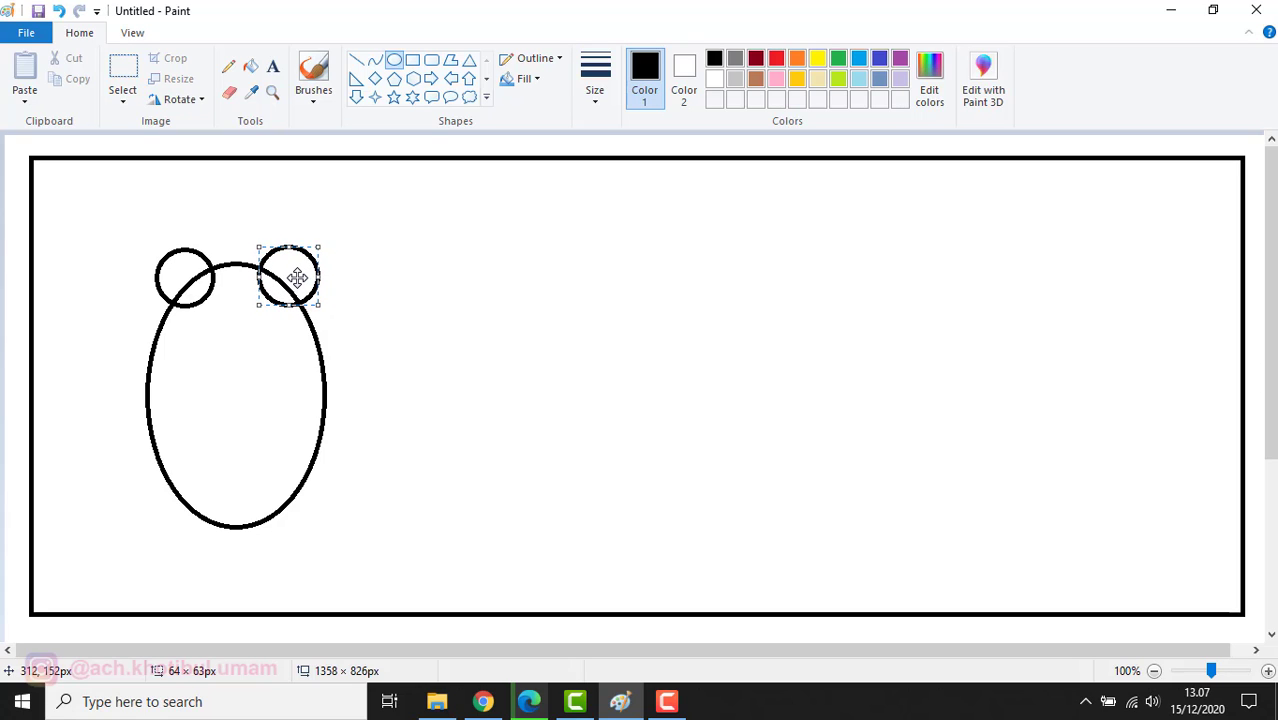
pyautogui.click(411, 305)
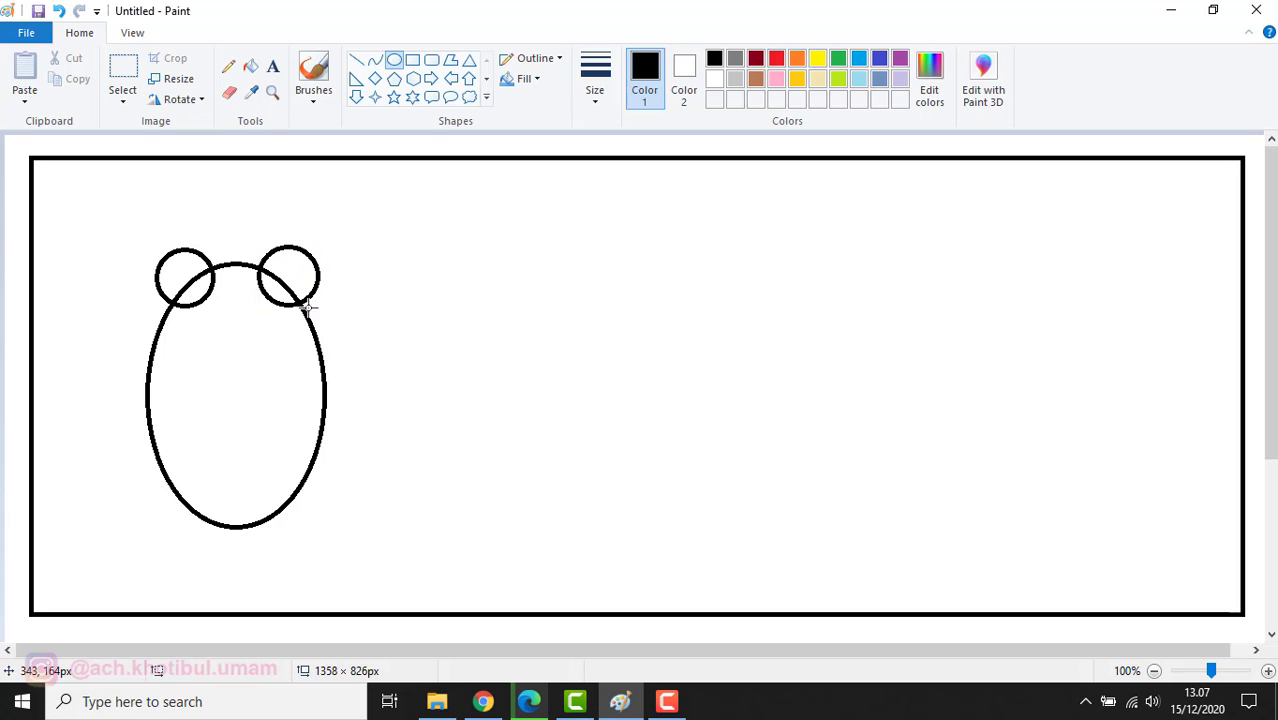
pyautogui.moveTo(221, 419); pyautogui.dragTo(242, 483)
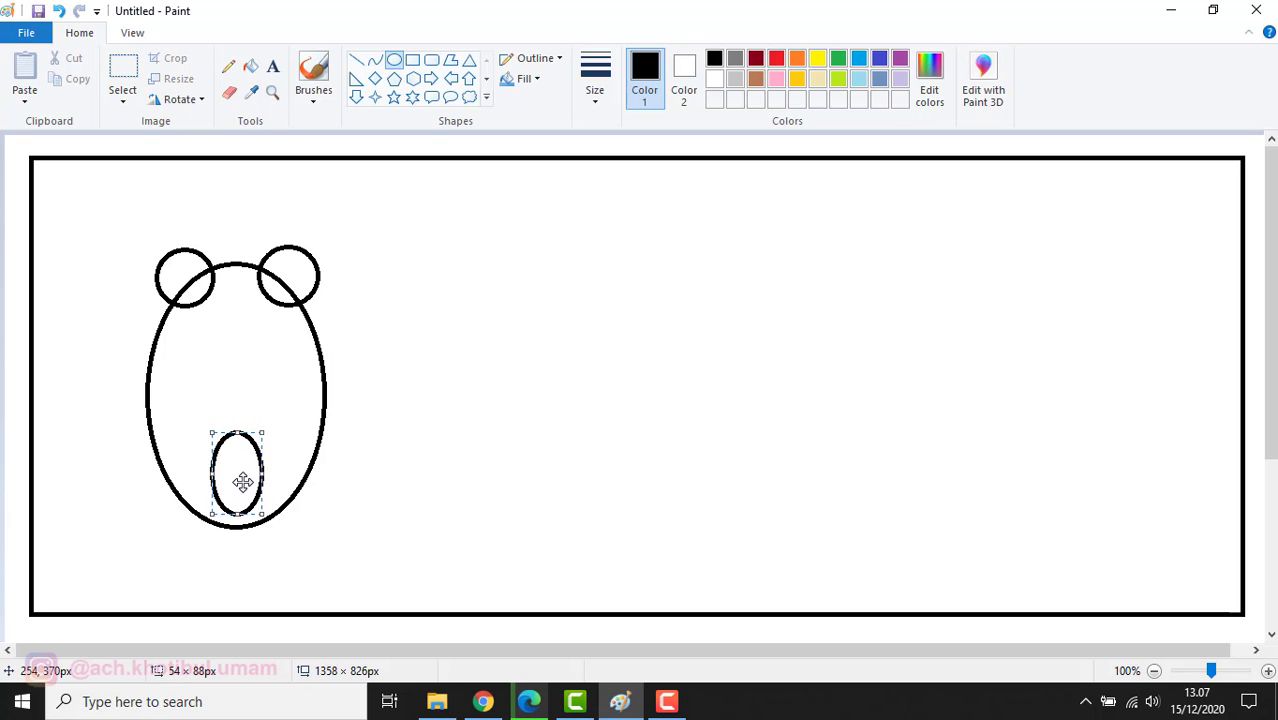
pyautogui.click(379, 471)
# Step: Erase the parts of both ear circles that lie inside the body, using the thickest eraser size
pyautogui.click(229, 92)
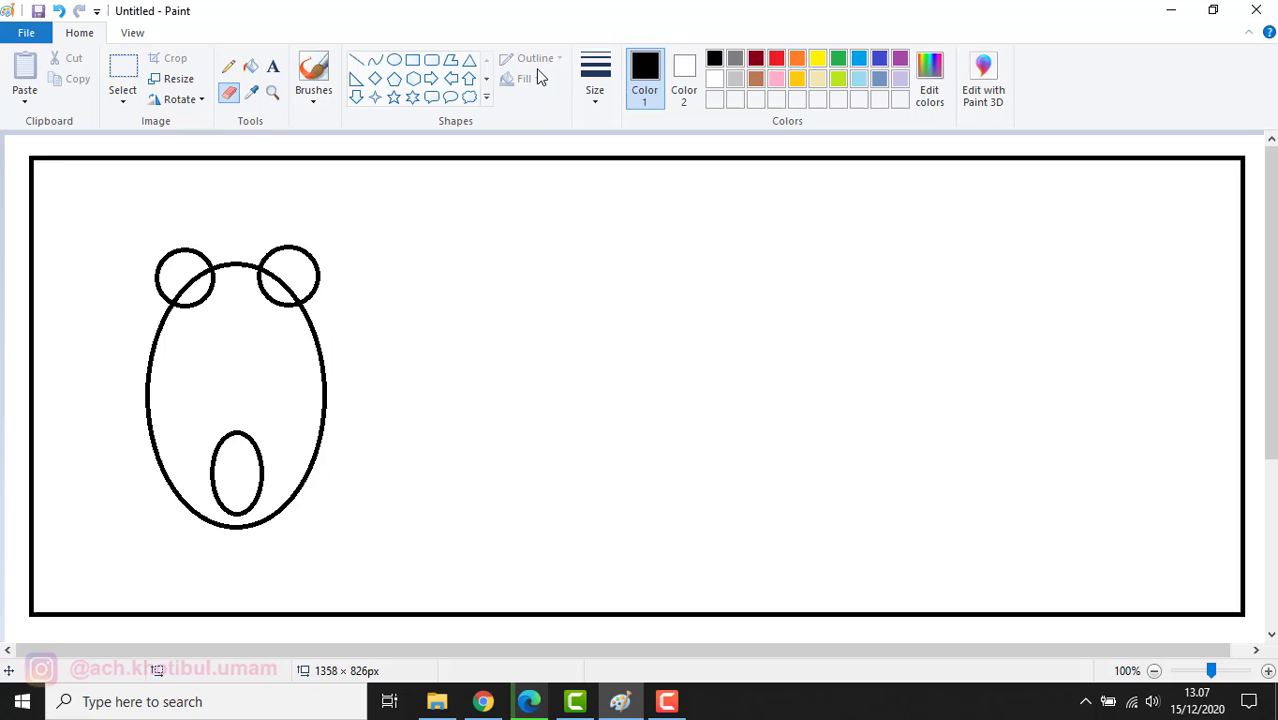
pyautogui.click(599, 88)
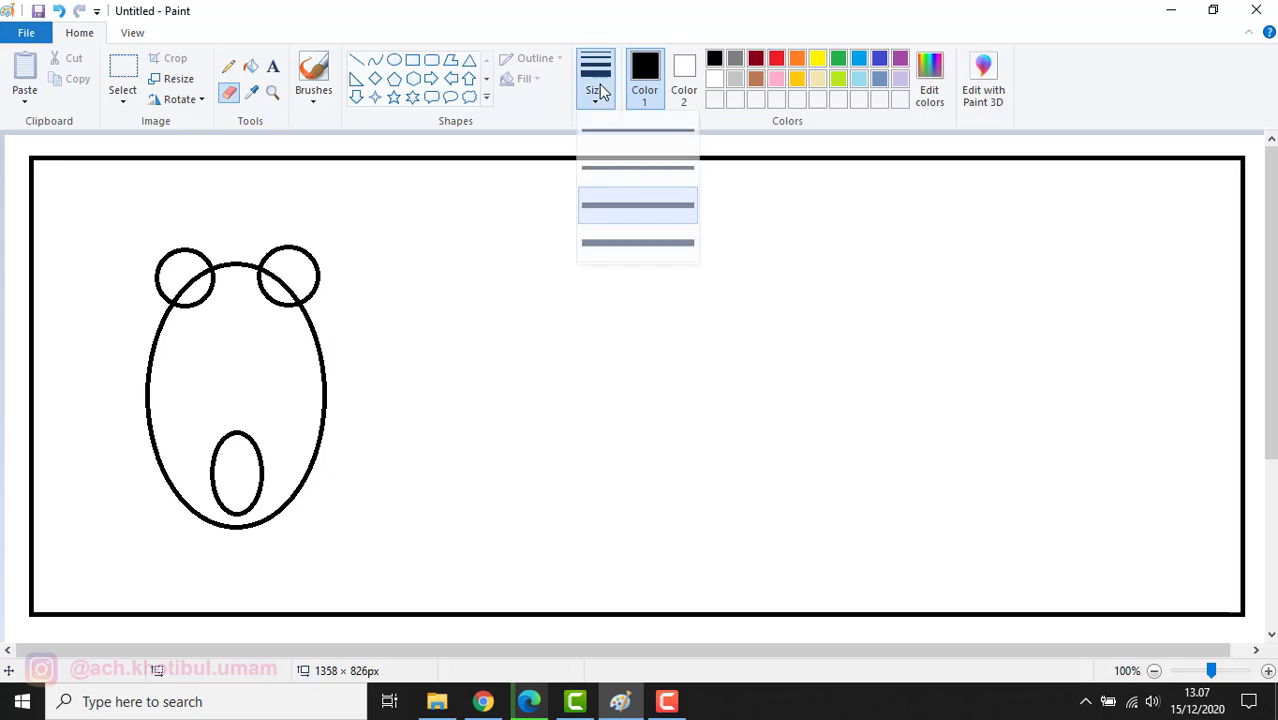
pyautogui.click(601, 243)
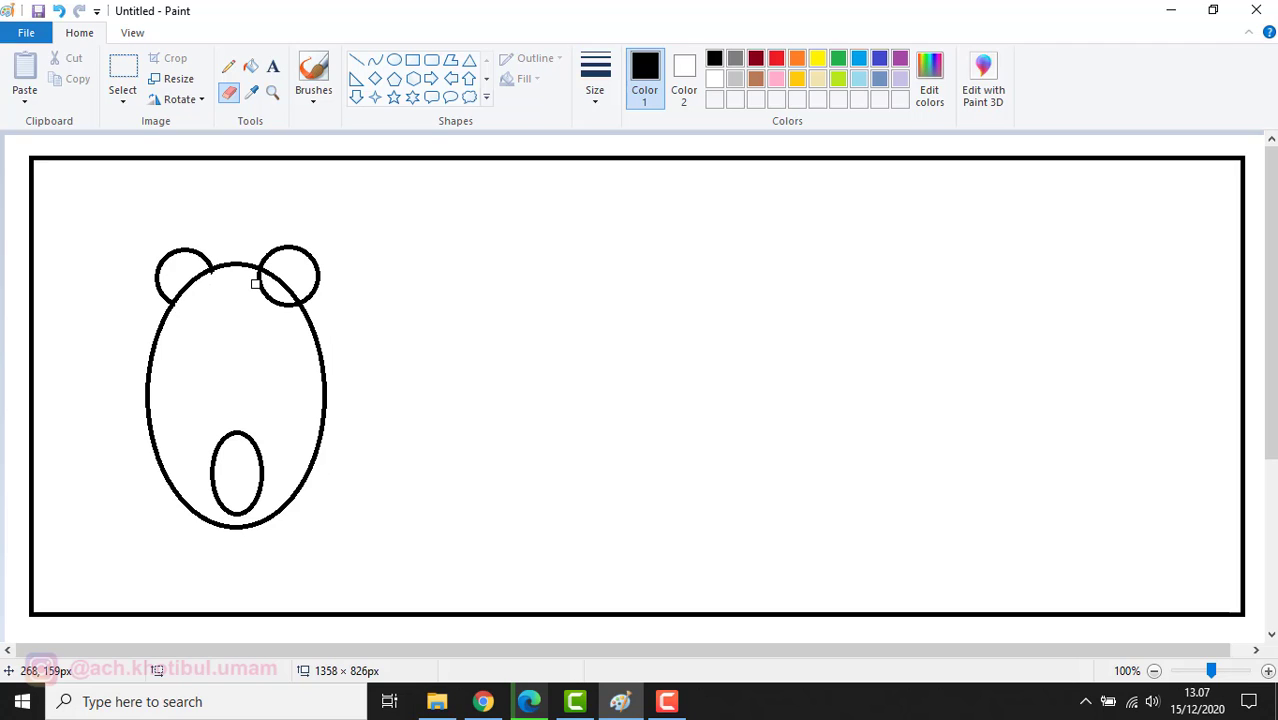
pyautogui.moveTo(259, 277); pyautogui.dragTo(281, 304)
# Step: Draw two long flat feet at the base of the body and an arm on each side, using the Pencil at its thickest width
pyautogui.click(228, 66)
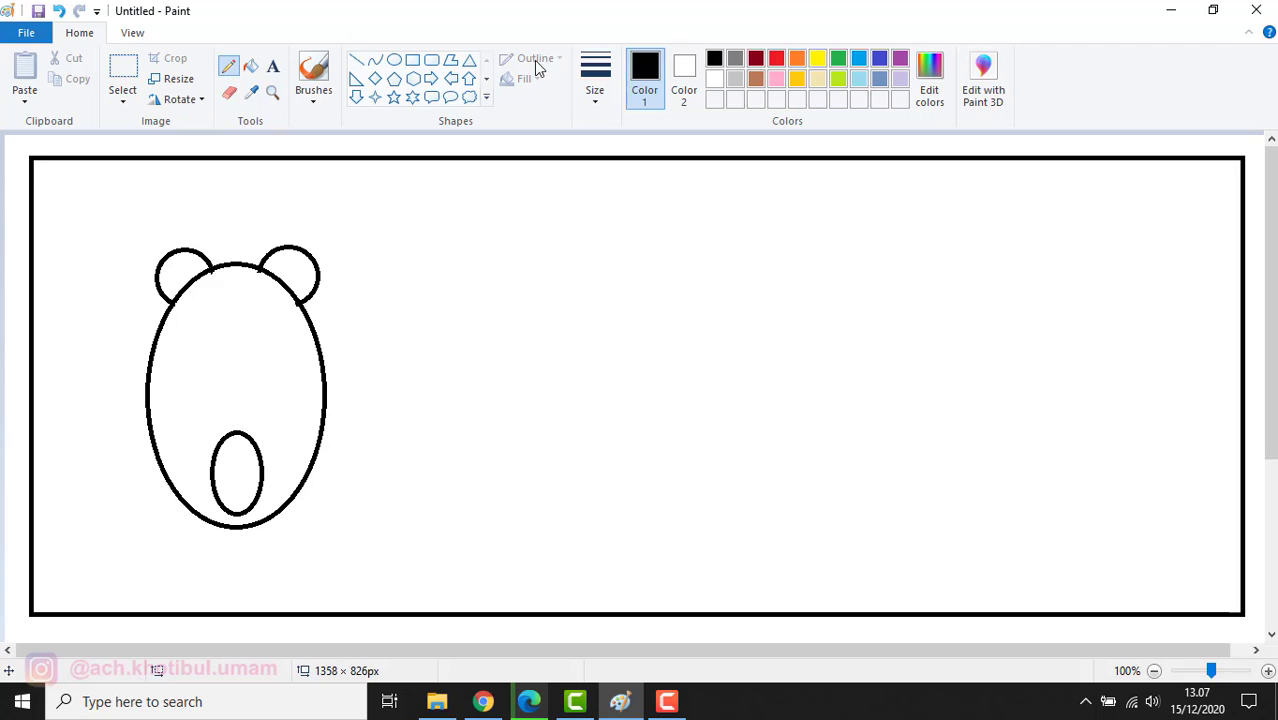
pyautogui.click(590, 92)
pyautogui.click(608, 250)
pyautogui.moveTo(194, 505)
pyautogui.mouseDown()
pyautogui.moveTo(123, 532)
pyautogui.moveTo(203, 521)
pyautogui.mouseUp()
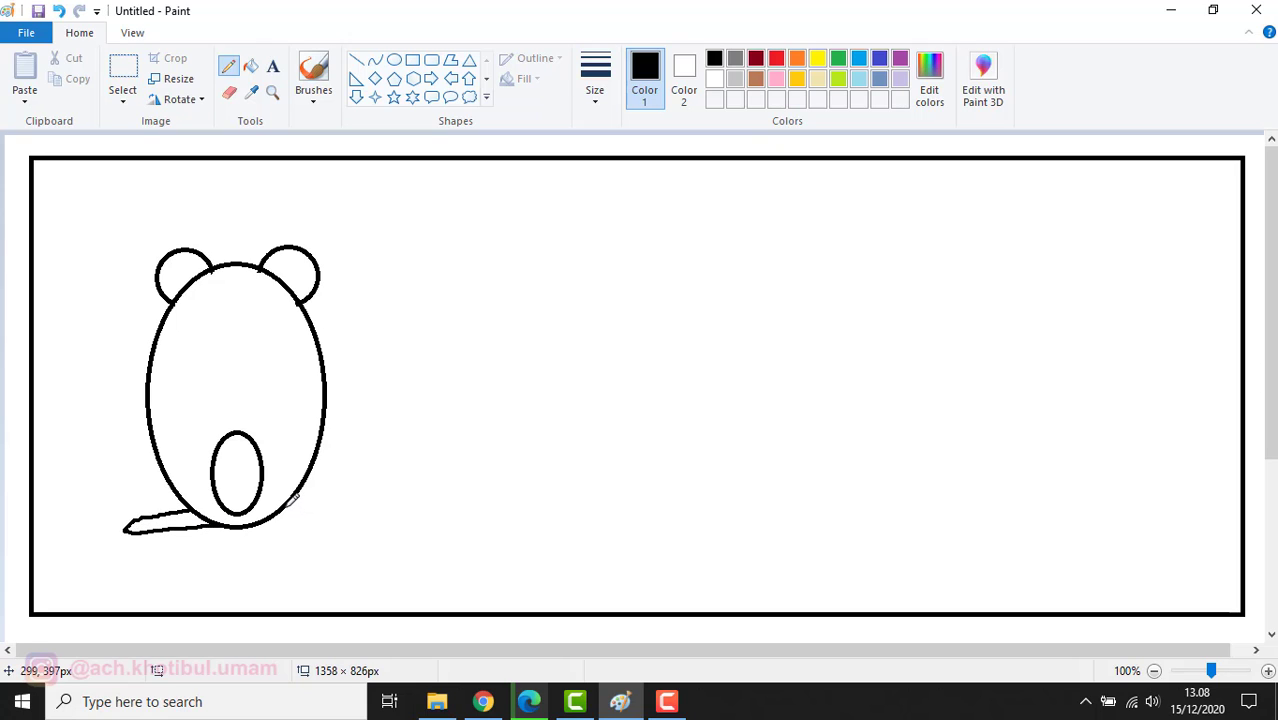
pyautogui.moveTo(291, 503)
pyautogui.mouseDown()
pyautogui.moveTo(367, 517)
pyautogui.moveTo(272, 513)
pyautogui.mouseUp()
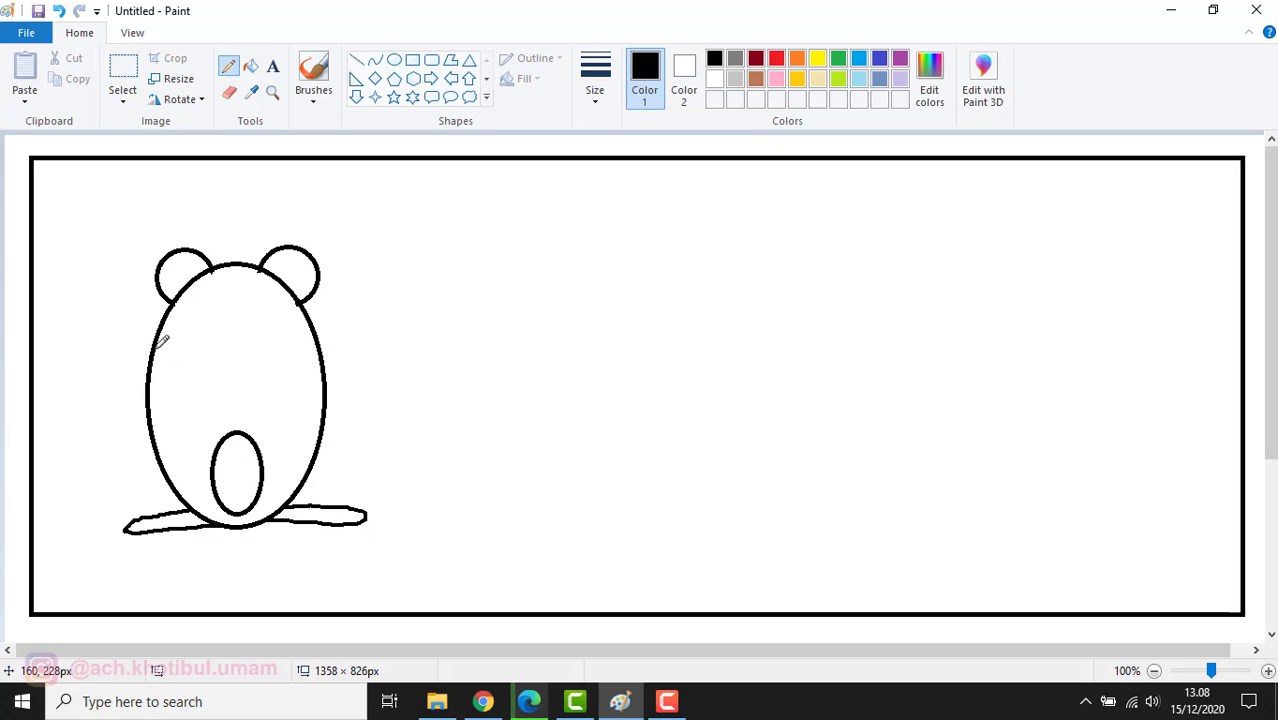
pyautogui.moveTo(141, 353)
pyautogui.mouseDown()
pyautogui.moveTo(120, 372)
pyautogui.moveTo(124, 399)
pyautogui.mouseUp()
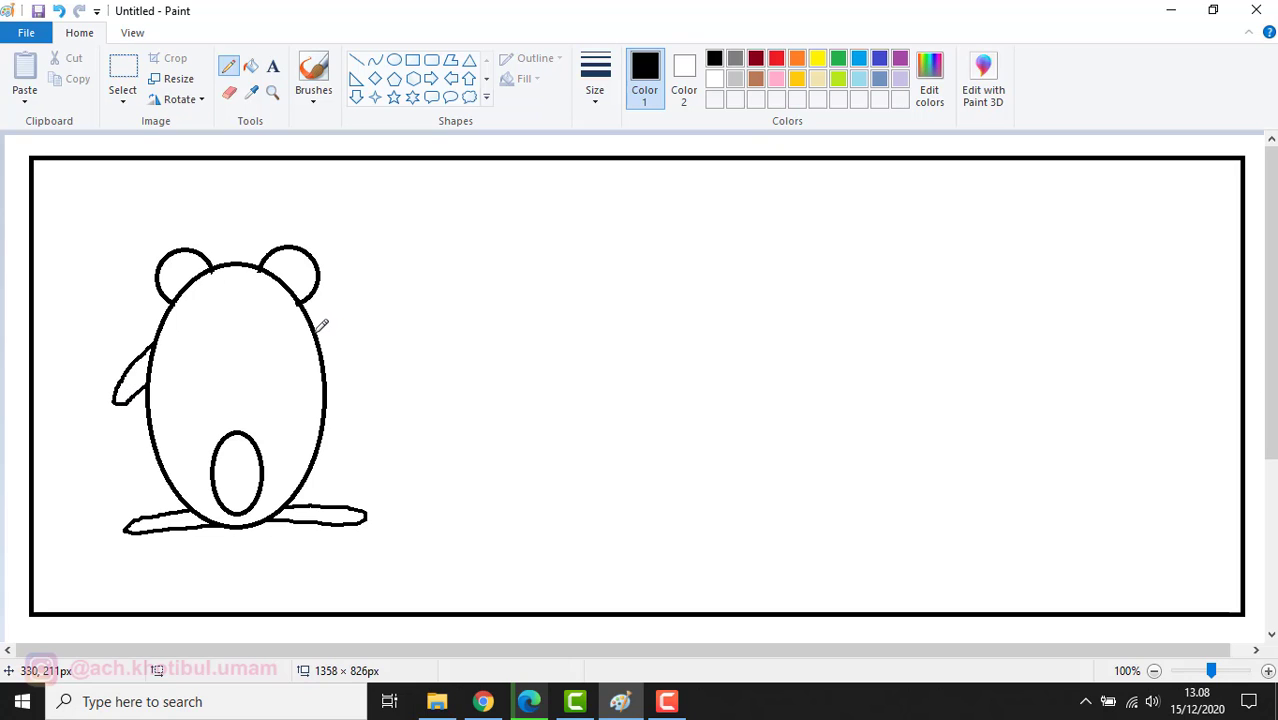
pyautogui.moveTo(316, 330)
pyautogui.mouseDown()
pyautogui.moveTo(354, 342)
pyautogui.moveTo(374, 372)
pyautogui.moveTo(353, 373)
pyautogui.mouseUp()
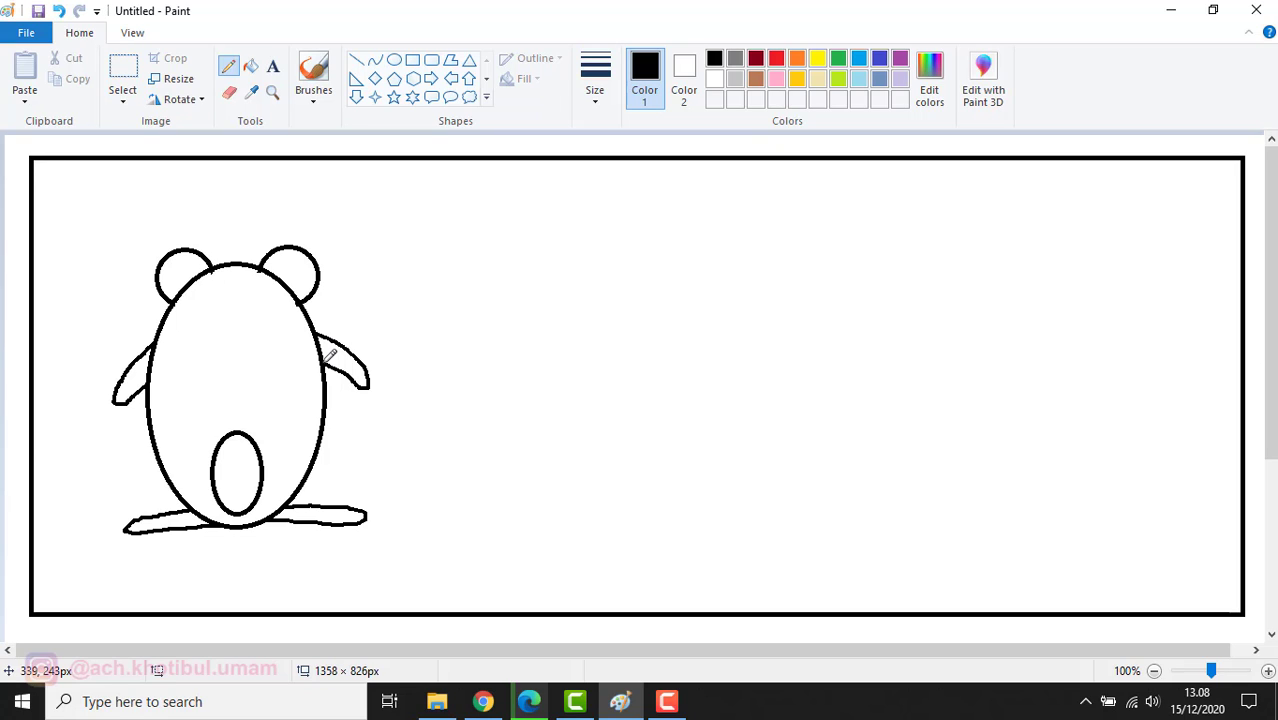
# Step: Draw a thinner inner circle about 57 × 56 px in each ear and erase the parts that overlap the body
pyautogui.click(394, 59)
pyautogui.click(595, 78)
pyautogui.click(604, 165)
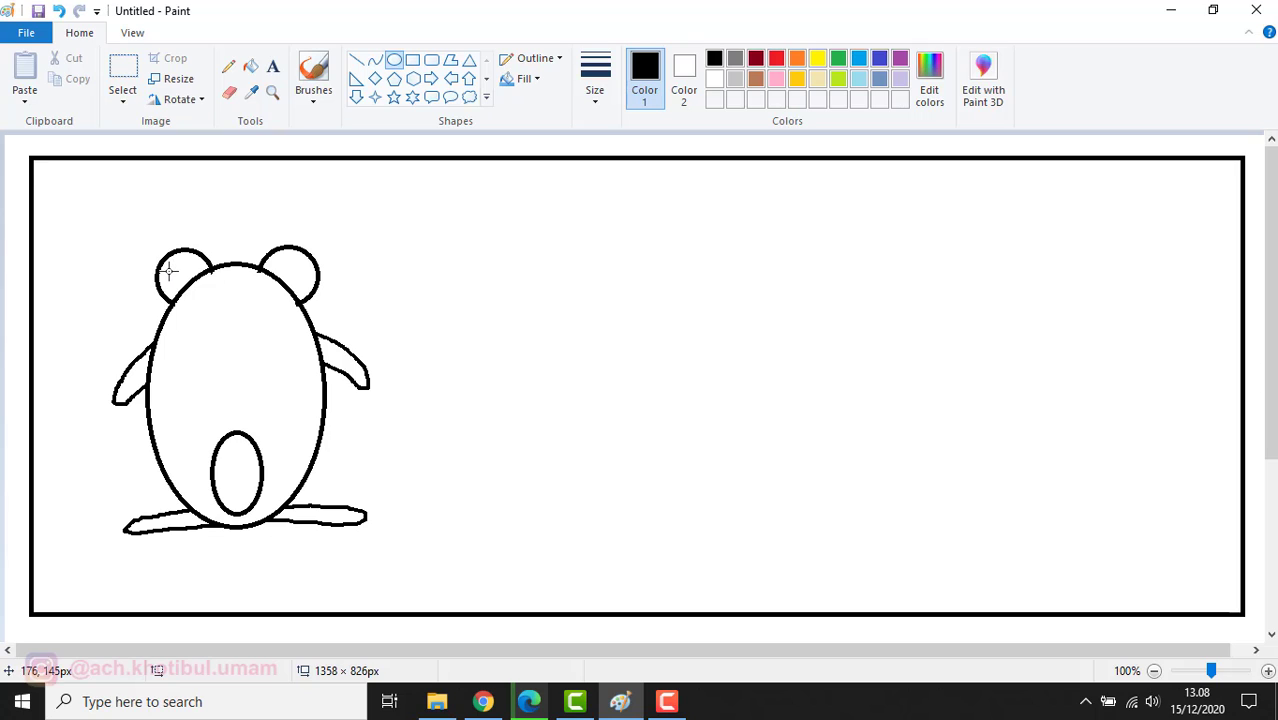
pyautogui.moveTo(169, 270)
pyautogui.mouseDown()
pyautogui.moveTo(206, 311)
pyautogui.moveTo(193, 256)
pyautogui.moveTo(213, 284)
pyautogui.moveTo(194, 286)
pyautogui.moveTo(315, 327)
pyautogui.moveTo(286, 286)
pyautogui.moveTo(310, 284)
pyautogui.moveTo(286, 311)
pyautogui.mouseUp()
pyautogui.click(231, 234)
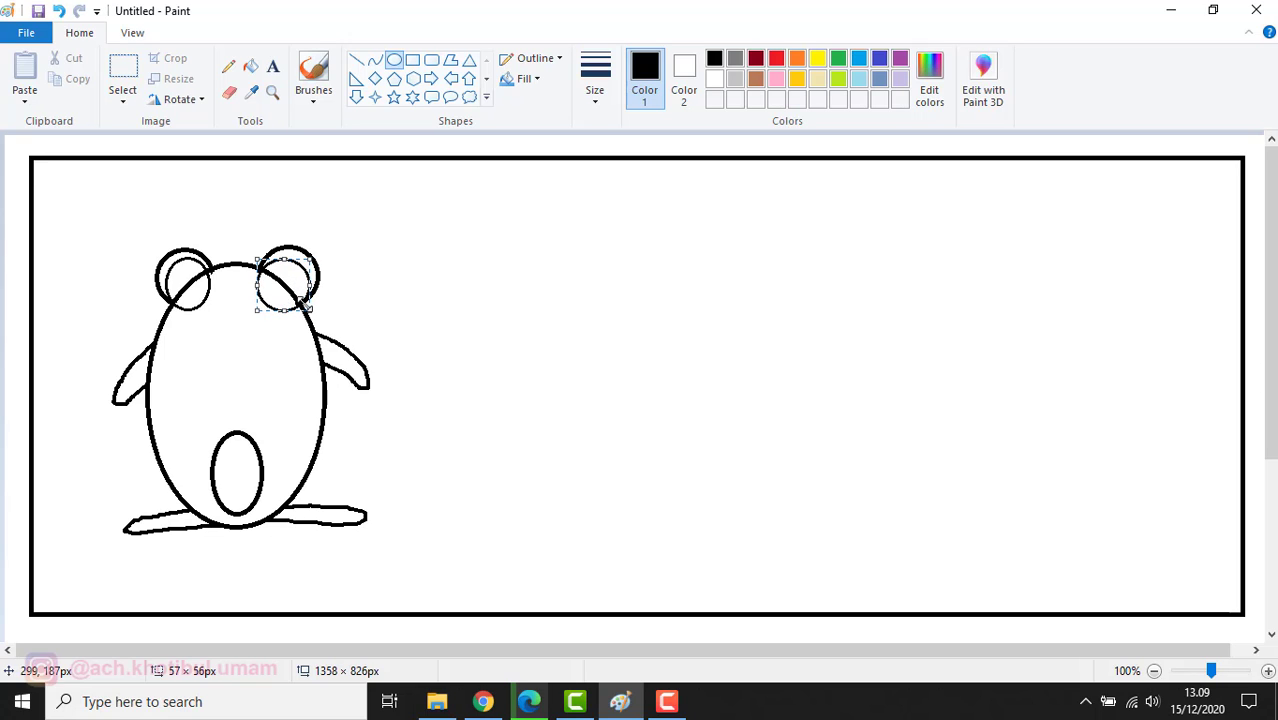
pyautogui.click(387, 289)
pyautogui.click(229, 92)
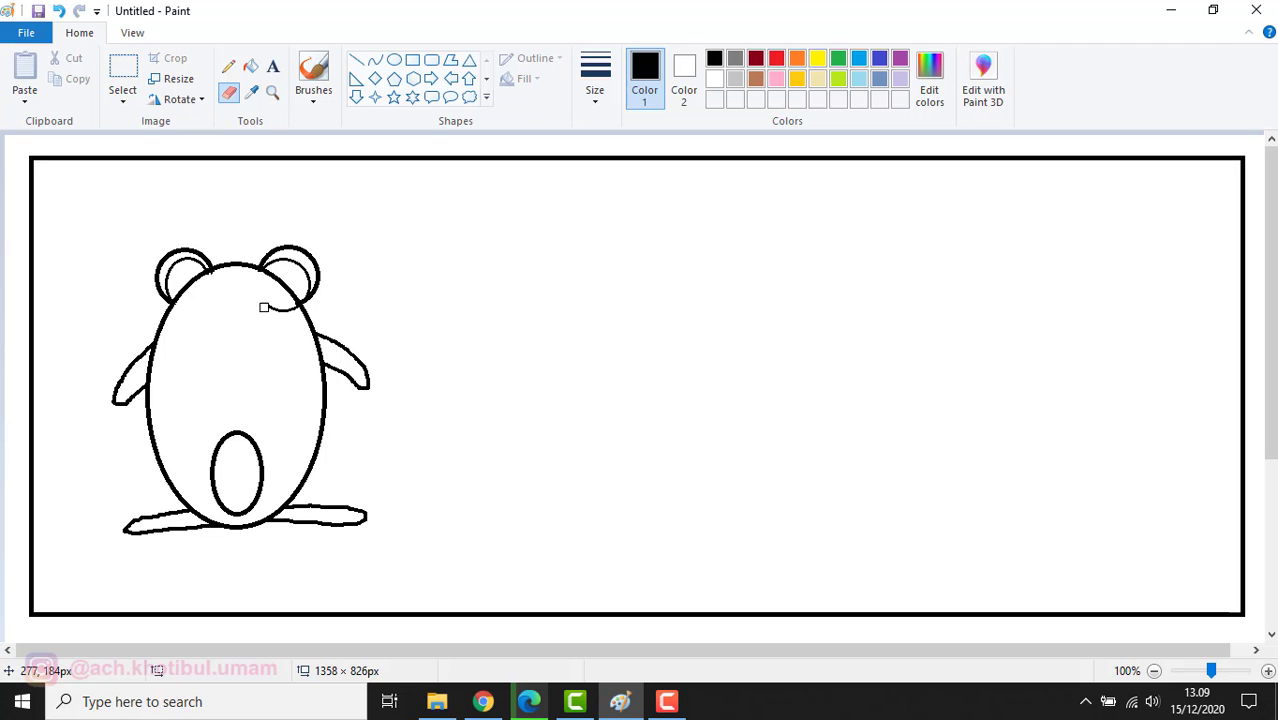
pyautogui.hotkey('ctrl', 'z')
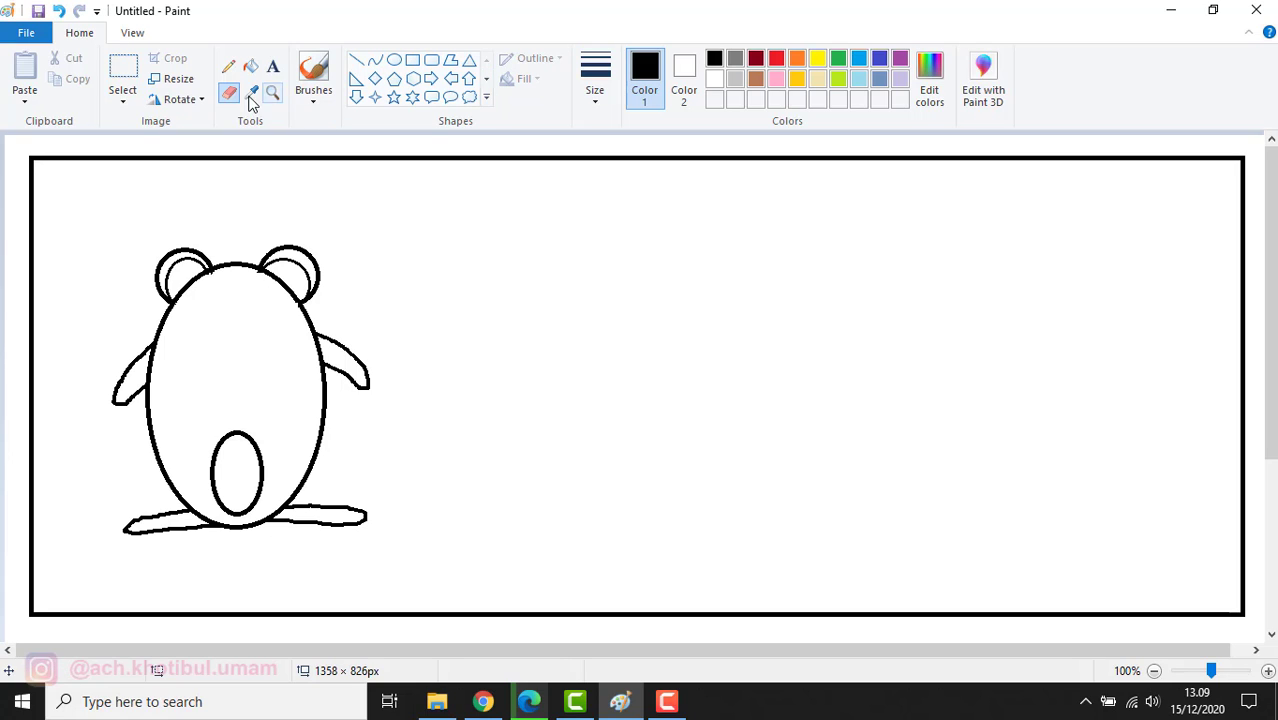
# Step: Draw a thin wavy tail about 120 px long from the body's lower right side, using two curves that meet at the tip
pyautogui.click(230, 68)
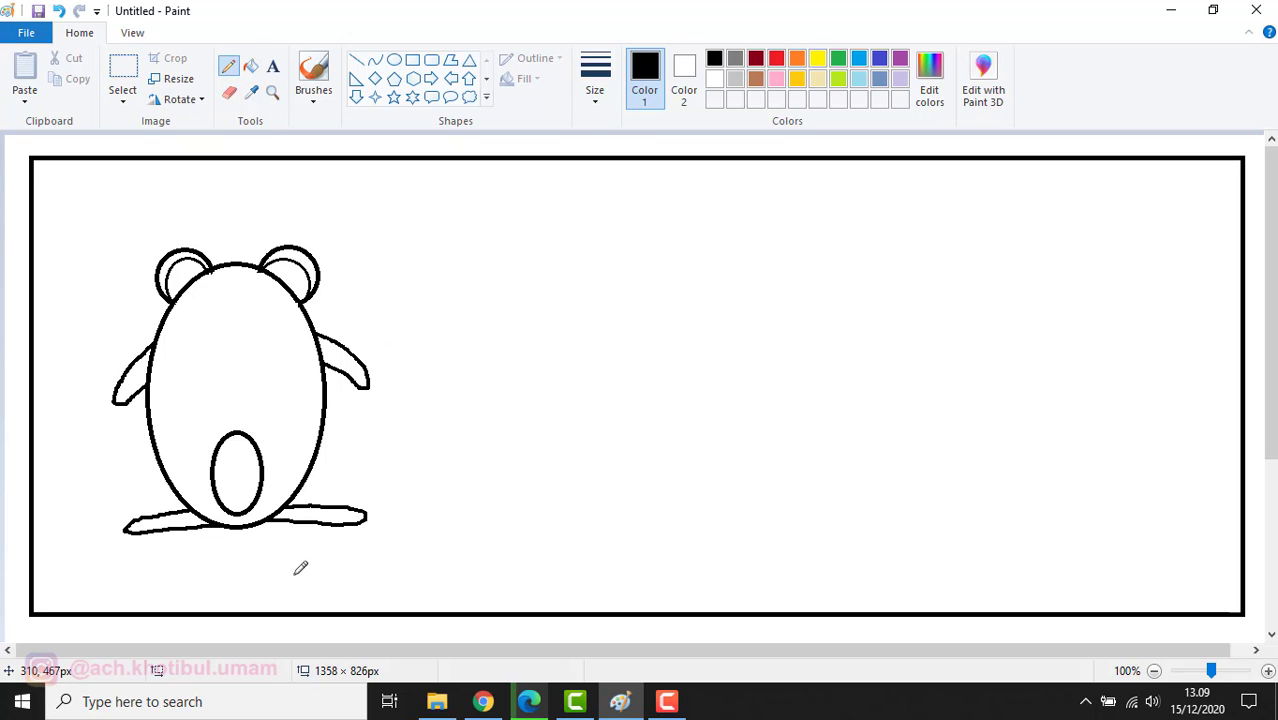
pyautogui.click(375, 60)
pyautogui.moveTo(290, 498)
pyautogui.mouseDown()
pyautogui.moveTo(326, 506)
pyautogui.moveTo(439, 457)
pyautogui.moveTo(427, 458)
pyautogui.mouseUp()
pyautogui.moveTo(325, 488); pyautogui.dragTo(368, 492)
pyautogui.click(560, 443)
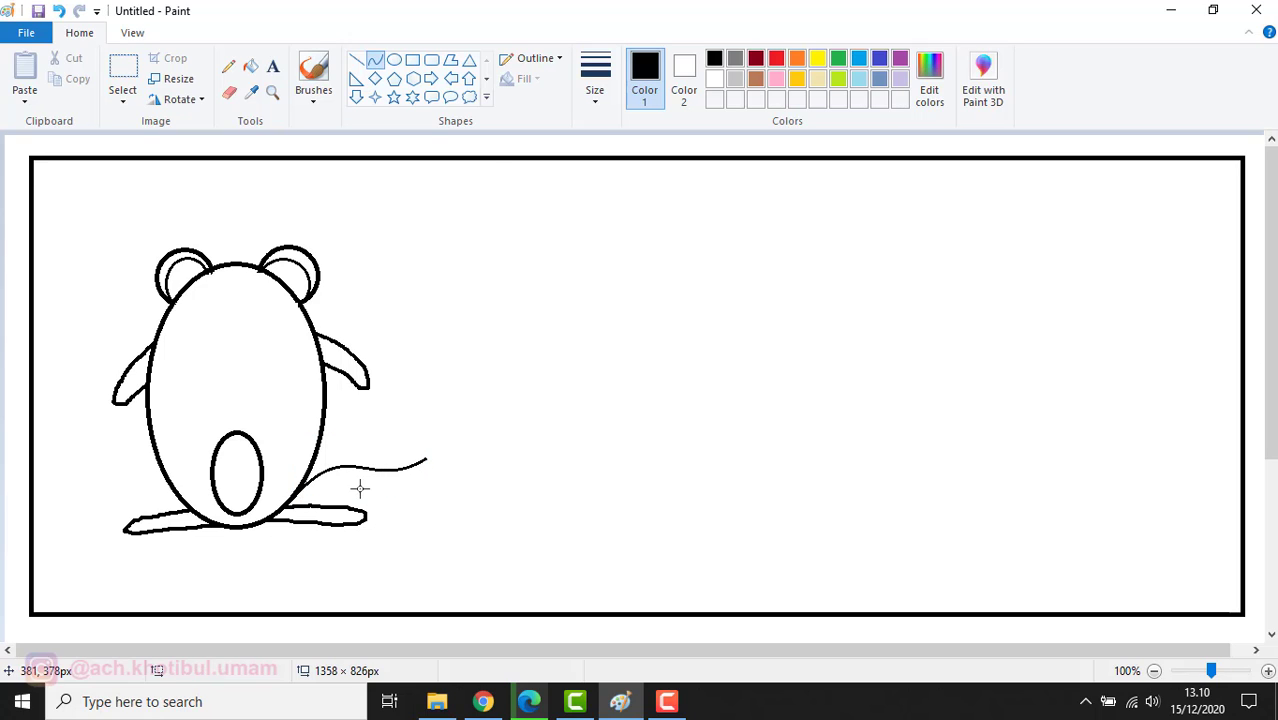
pyautogui.click(376, 61)
pyautogui.moveTo(310, 468); pyautogui.dragTo(424, 459)
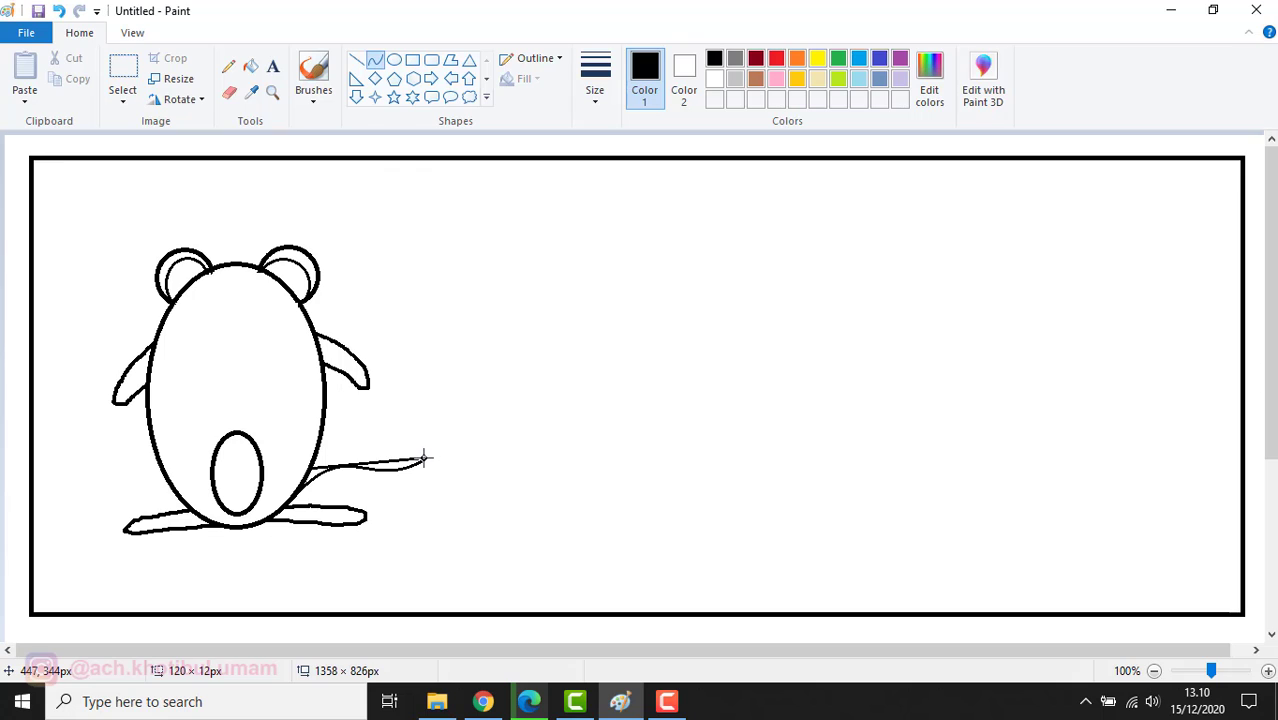
pyautogui.moveTo(347, 463); pyautogui.dragTo(382, 466)
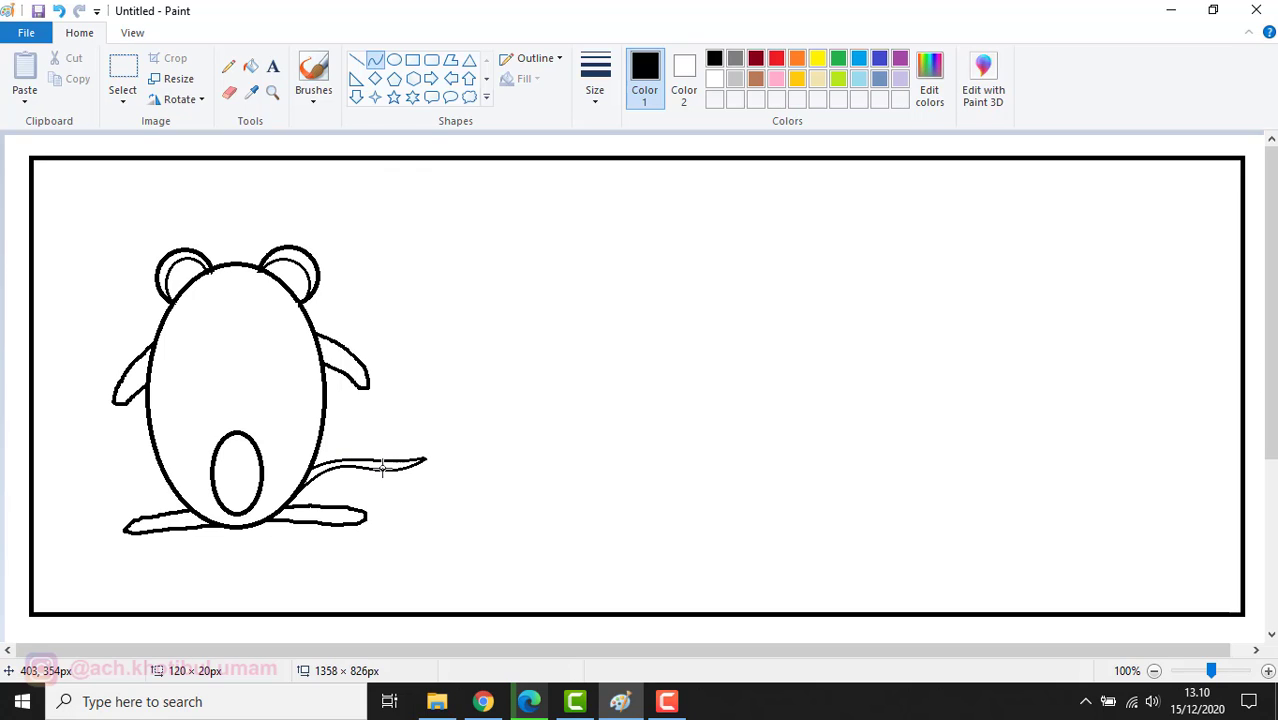
# Step: Draw two tiny upright ovals as eyes and a small flat oval nose between and below them, using a thin outline
pyautogui.click(360, 63)
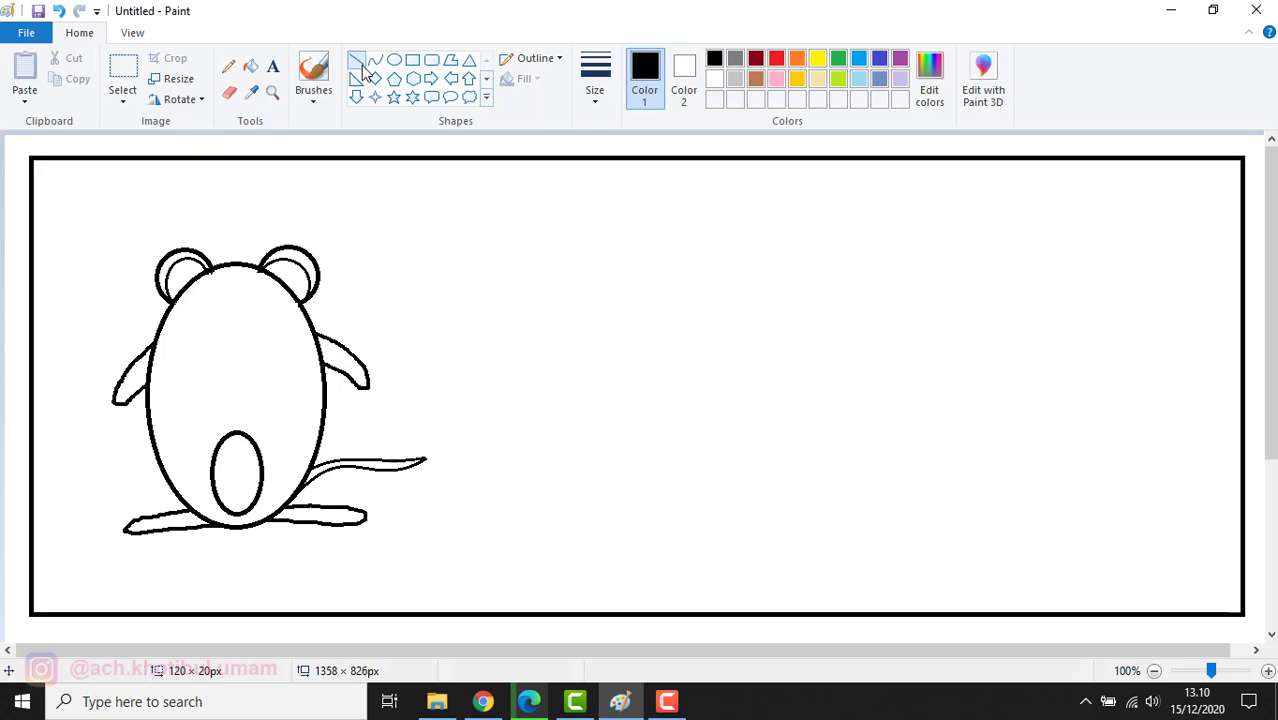
pyautogui.click(394, 60)
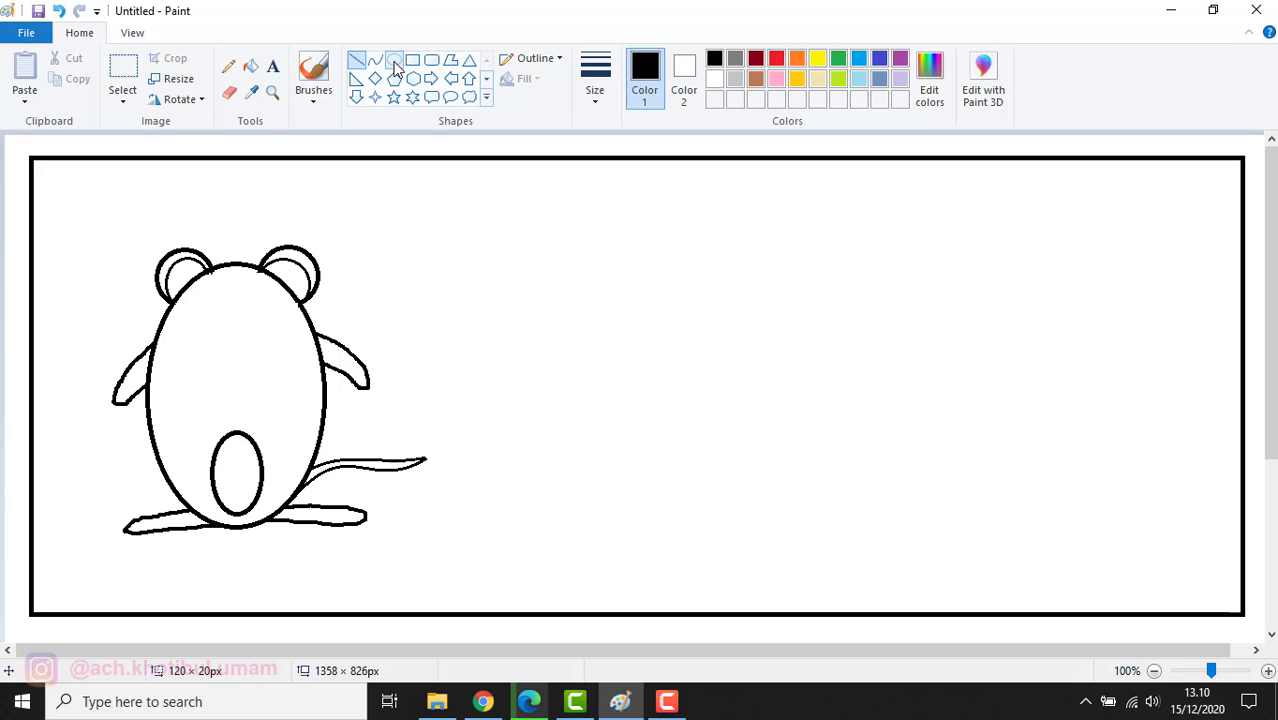
pyautogui.click(595, 80)
pyautogui.click(613, 172)
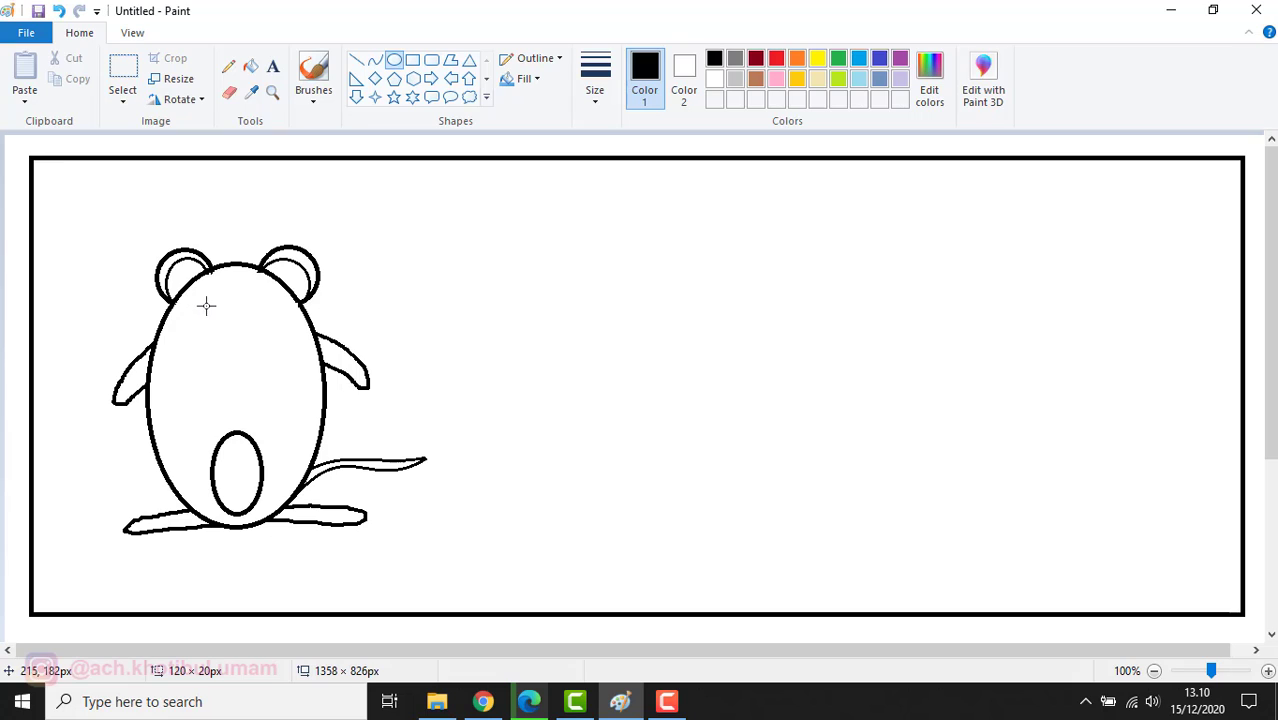
pyautogui.moveTo(195, 304)
pyautogui.mouseDown()
pyautogui.moveTo(198, 316)
pyautogui.moveTo(266, 317)
pyautogui.mouseUp()
pyautogui.click(274, 347)
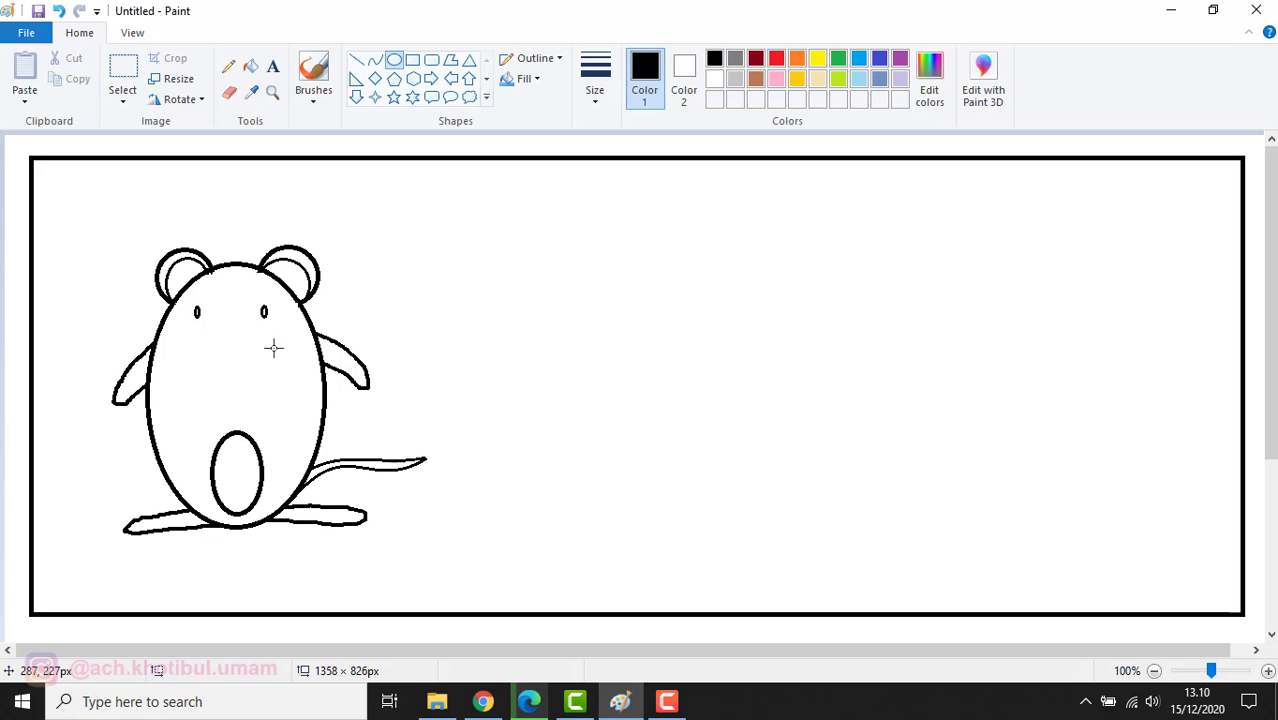
pyautogui.moveTo(223, 338); pyautogui.dragTo(243, 347)
pyautogui.click(271, 347)
# Step: Draw a smiling mouth with two pointed front teeth just below the nose, using the Pencil at its thickest width at 300% zoom
pyautogui.click(230, 70)
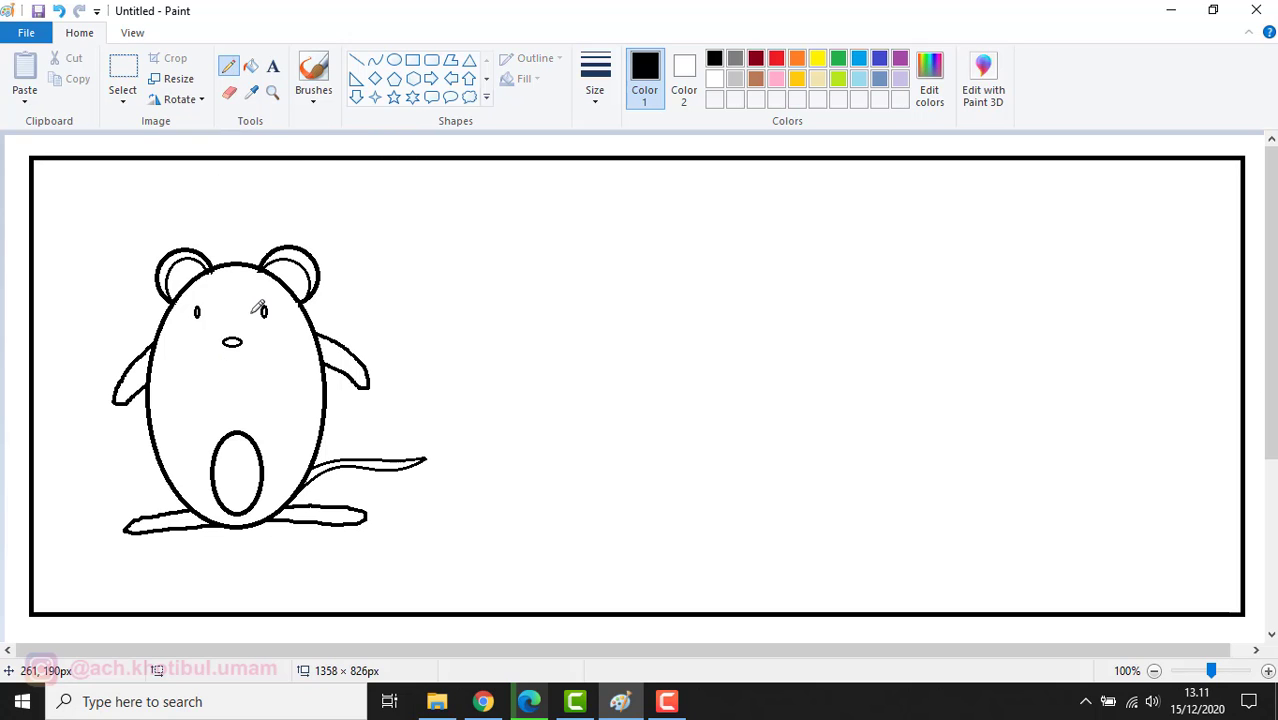
pyautogui.click(595, 78)
pyautogui.click(610, 255)
pyautogui.click(272, 91)
pyautogui.click(236, 354)
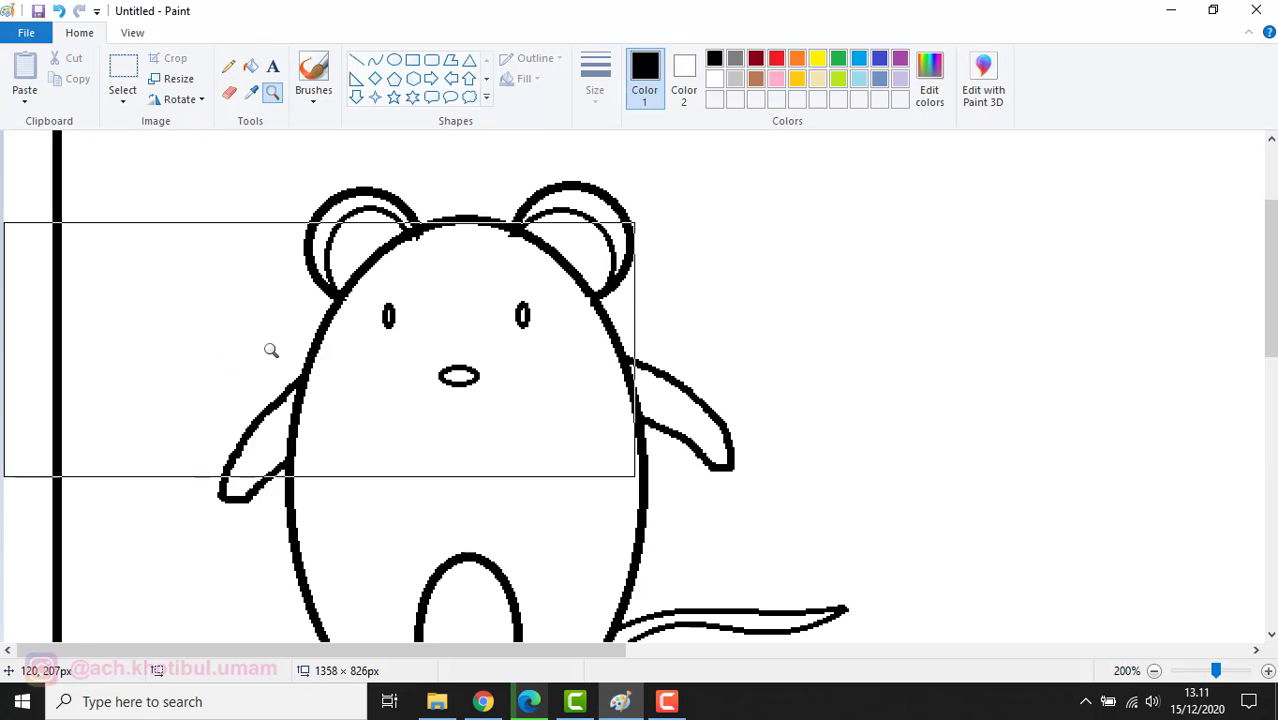
pyautogui.click(458, 374)
pyautogui.click(228, 66)
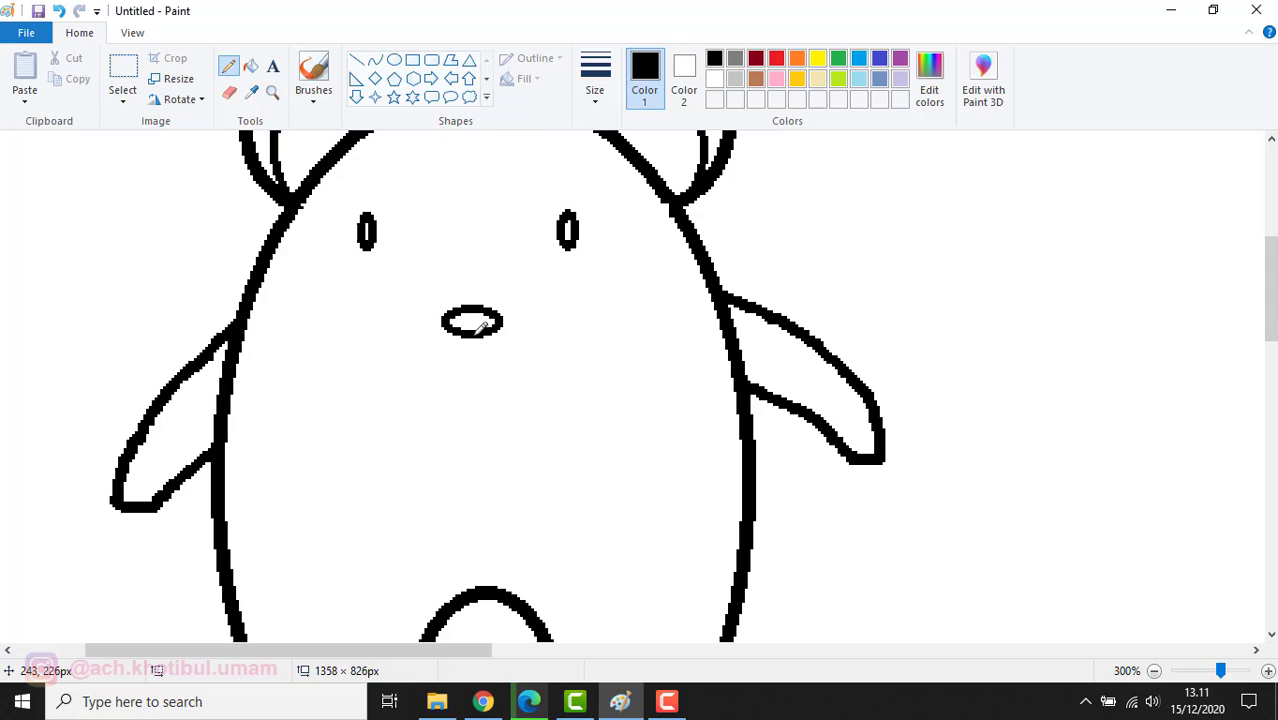
pyautogui.moveTo(473, 337)
pyautogui.mouseDown()
pyautogui.moveTo(442, 362)
pyautogui.moveTo(412, 353)
pyautogui.moveTo(481, 331)
pyautogui.moveTo(490, 357)
pyautogui.moveTo(541, 342)
pyautogui.moveTo(471, 368)
pyautogui.moveTo(472, 423)
pyautogui.mouseUp()
pyautogui.moveTo(426, 356)
pyautogui.mouseDown()
pyautogui.moveTo(469, 412)
pyautogui.moveTo(525, 355)
pyautogui.mouseUp()
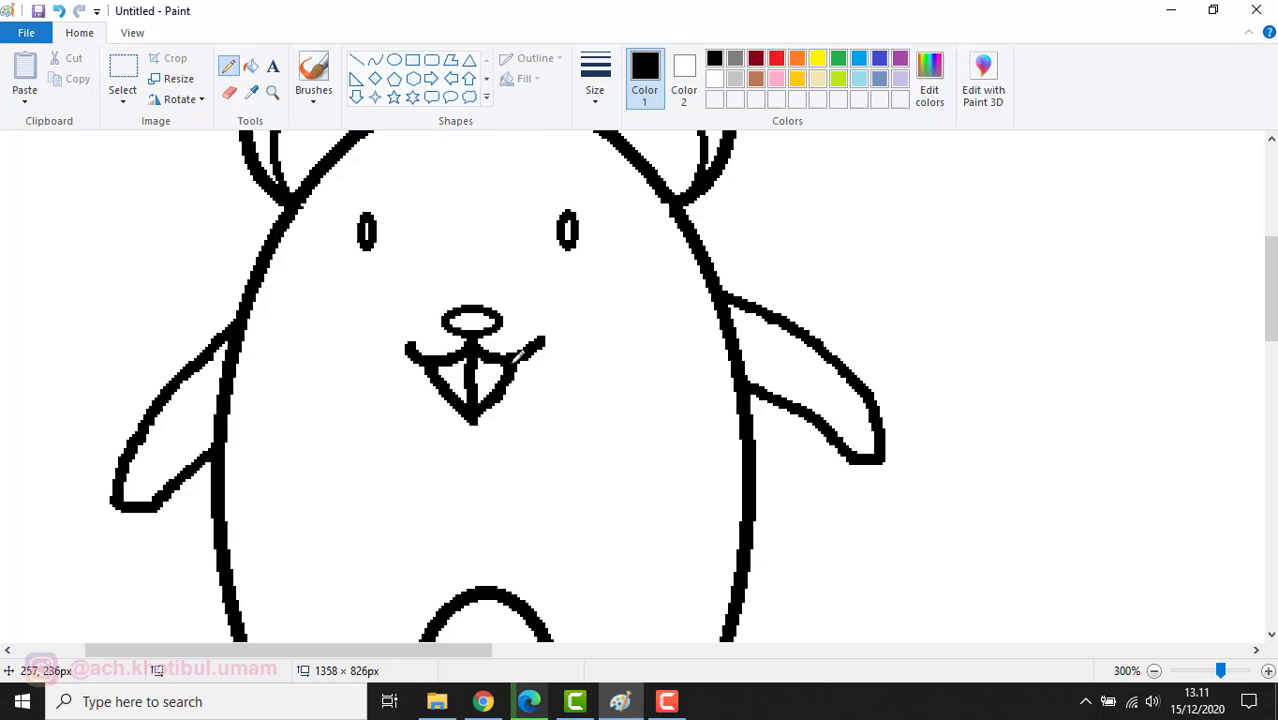
# Step: Duplicate the whole mouse, place the copy to the right of the original and shrink it to about 302 × 340 px
pyautogui.click(272, 93)
pyautogui.rightClick(462, 268)
pyautogui.rightClick(462, 270)
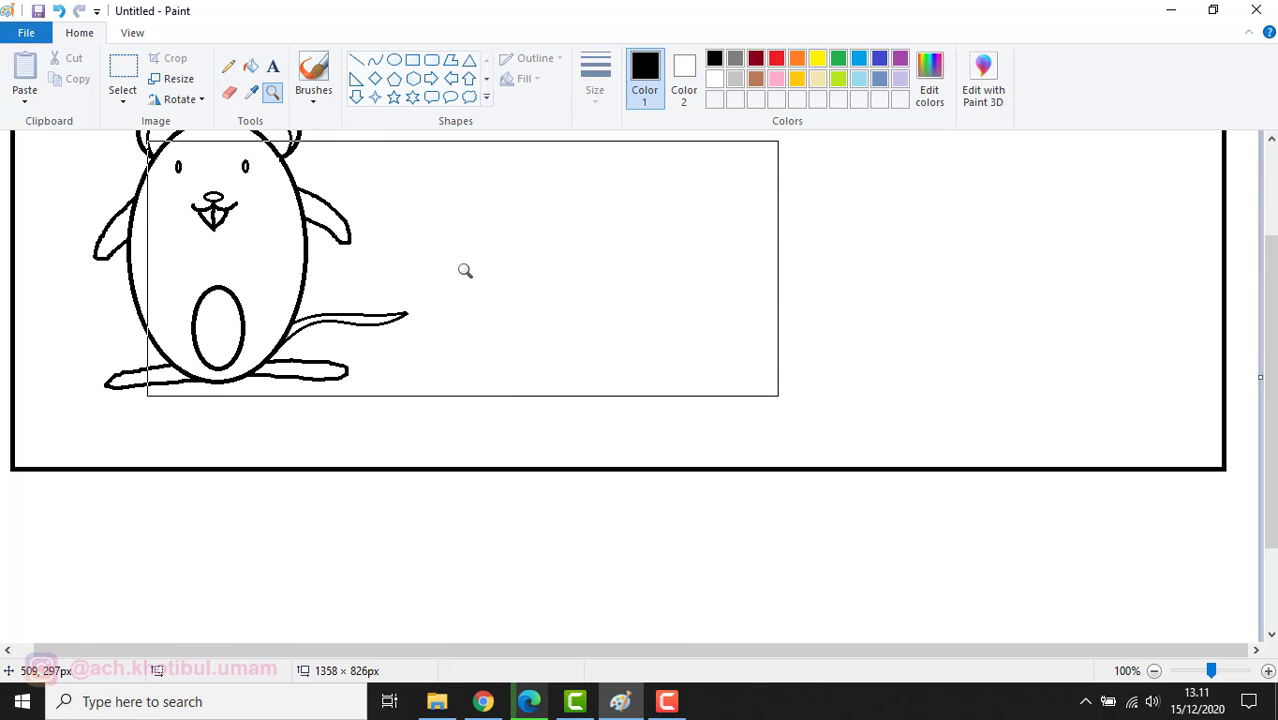
pyautogui.moveTo(1268, 397); pyautogui.dragTo(1273, 274)
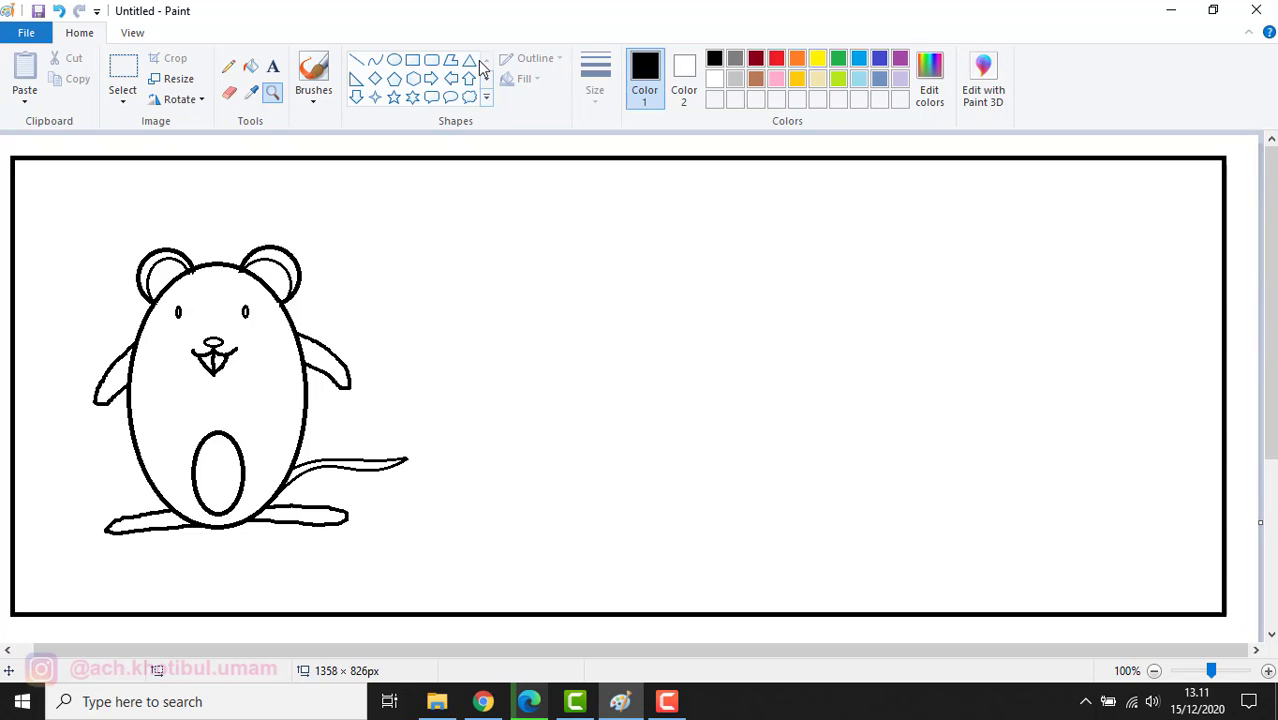
pyautogui.click(122, 78)
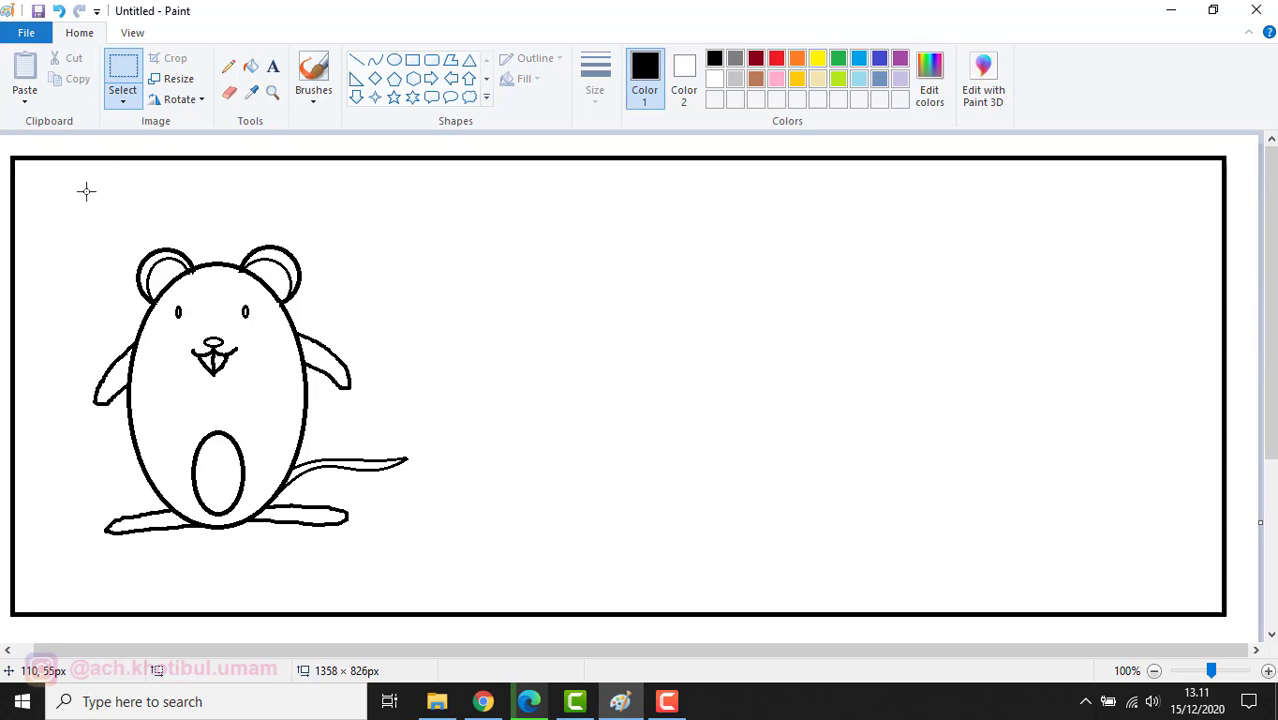
pyautogui.moveTo(66, 194)
pyautogui.mouseDown()
pyautogui.moveTo(379, 479)
pyautogui.moveTo(420, 570)
pyautogui.mouseUp()
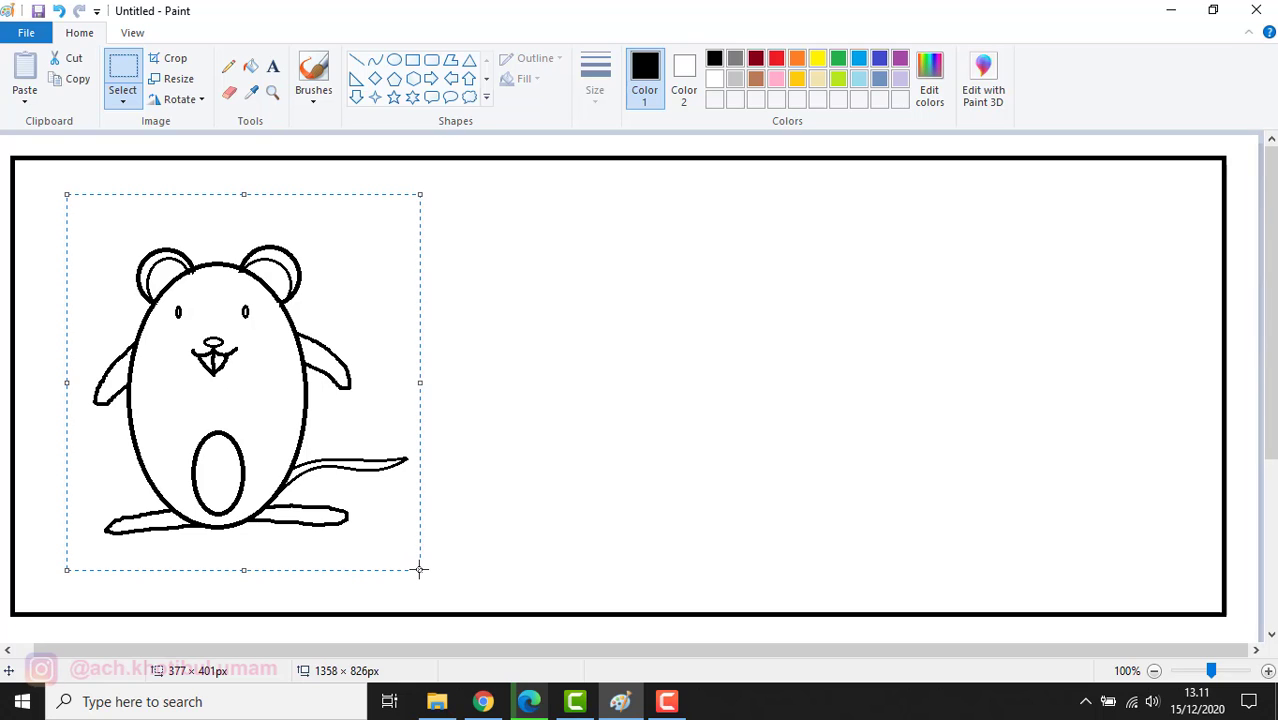
pyautogui.hotkey('ctrl', 'c')
pyautogui.hotkey('ctrl', 'v')
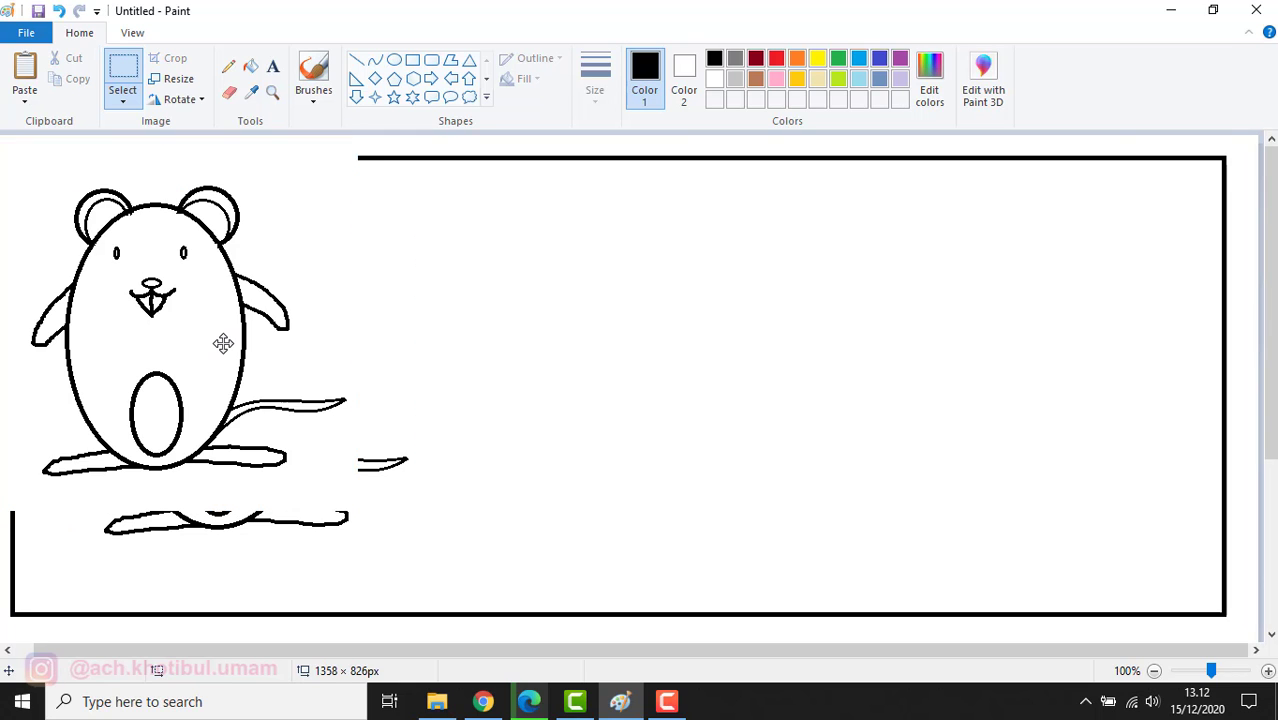
pyautogui.moveTo(223, 342)
pyautogui.mouseDown()
pyautogui.moveTo(648, 408)
pyautogui.moveTo(649, 446)
pyautogui.moveTo(650, 428)
pyautogui.mouseUp()
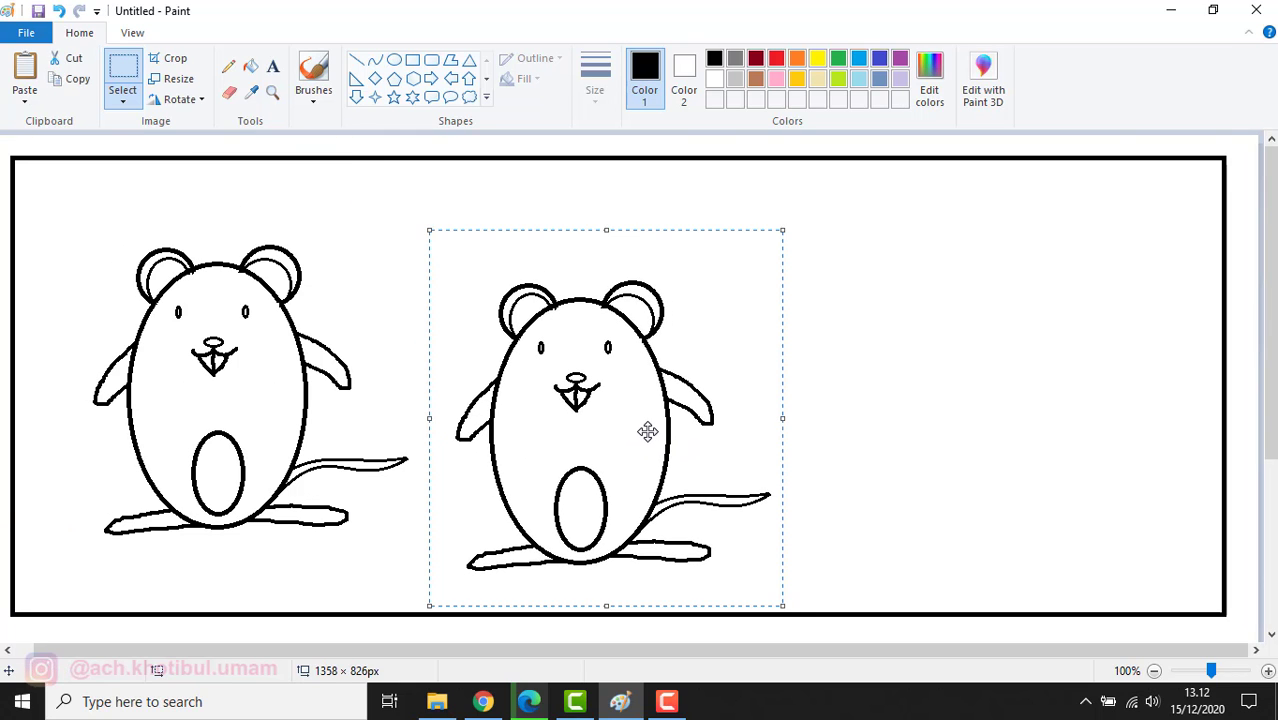
pyautogui.moveTo(782, 230); pyautogui.dragTo(713, 285)
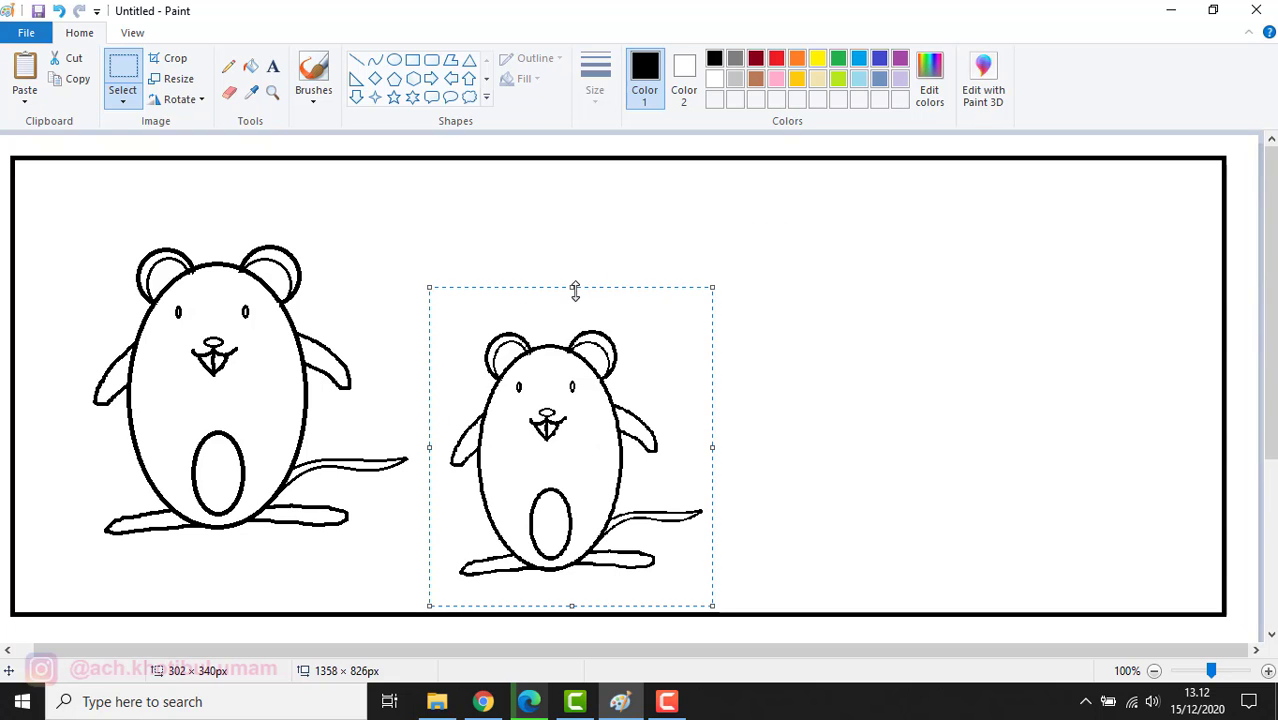
# Step: Shrink the second mouse a little further in height and width, keeping its feet near the frame's lower edge, and deselect it
pyautogui.moveTo(575, 286); pyautogui.dragTo(574, 305)
pyautogui.moveTo(711, 307); pyautogui.dragTo(697, 327)
pyautogui.click(765, 281)
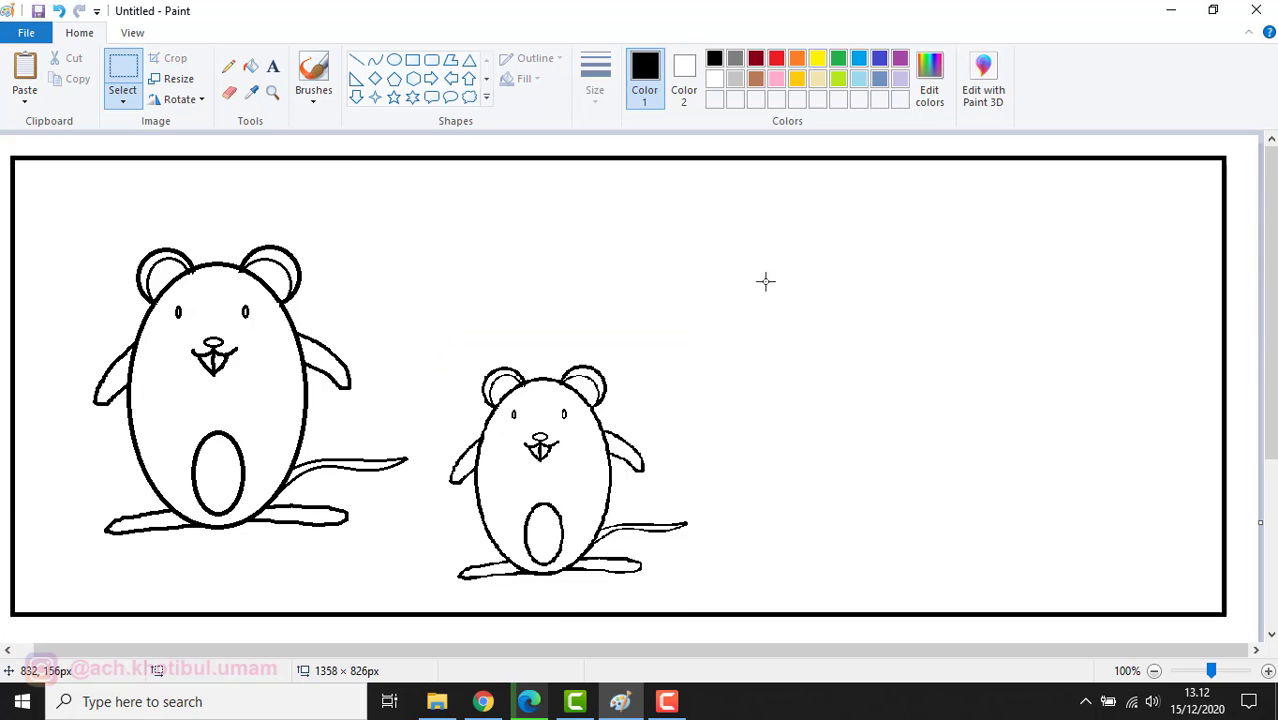
# Step: Paste a third mouse, shrink it to about 338 × 355 px and place it directly to the right of the small mouse
pyautogui.hotkey('ctrl', 'v')
pyautogui.moveTo(476, 293); pyautogui.dragTo(899, 359)
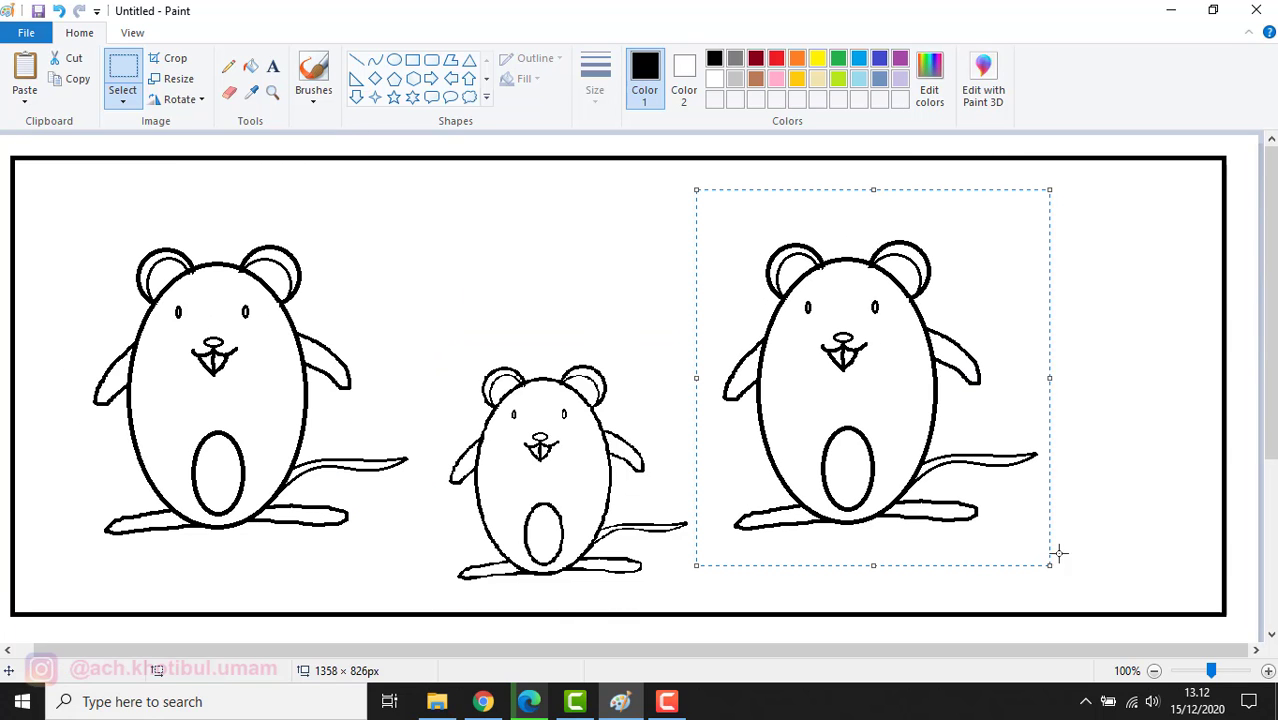
pyautogui.moveTo(1049, 565); pyautogui.dragTo(1013, 522)
pyautogui.moveTo(904, 403); pyautogui.dragTo(1095, 483)
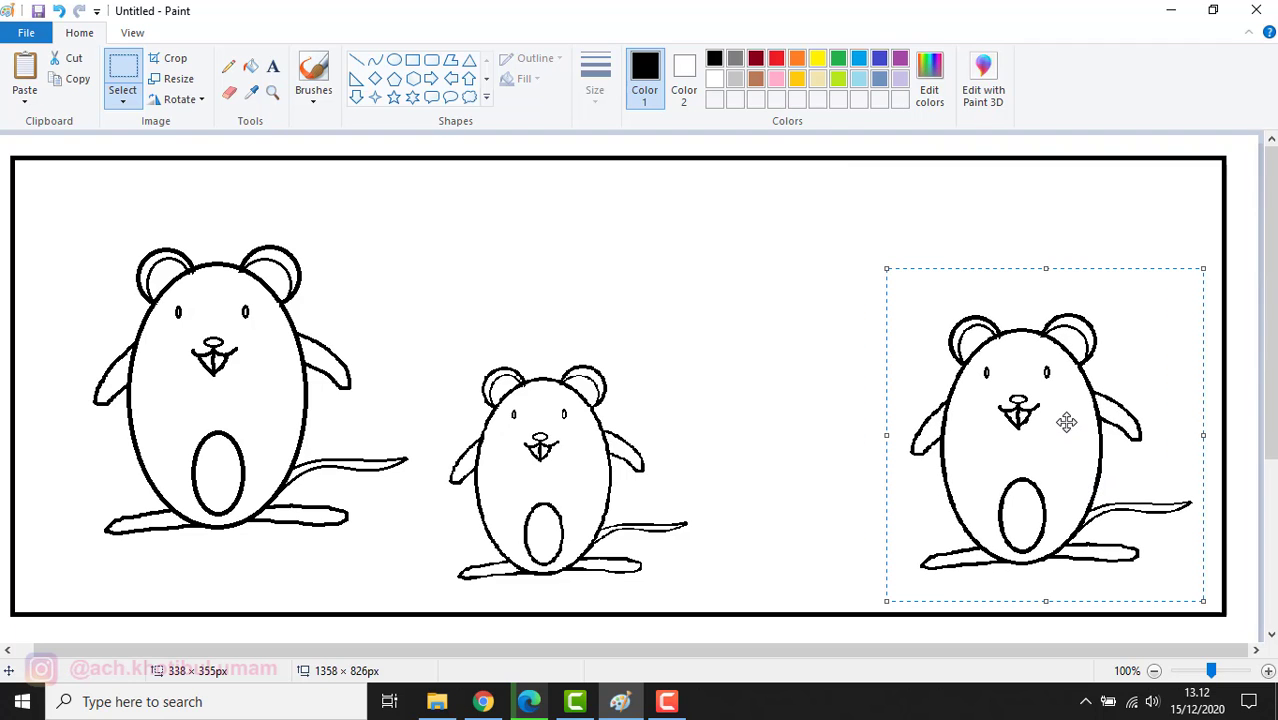
pyautogui.moveTo(1061, 422); pyautogui.dragTo(854, 445)
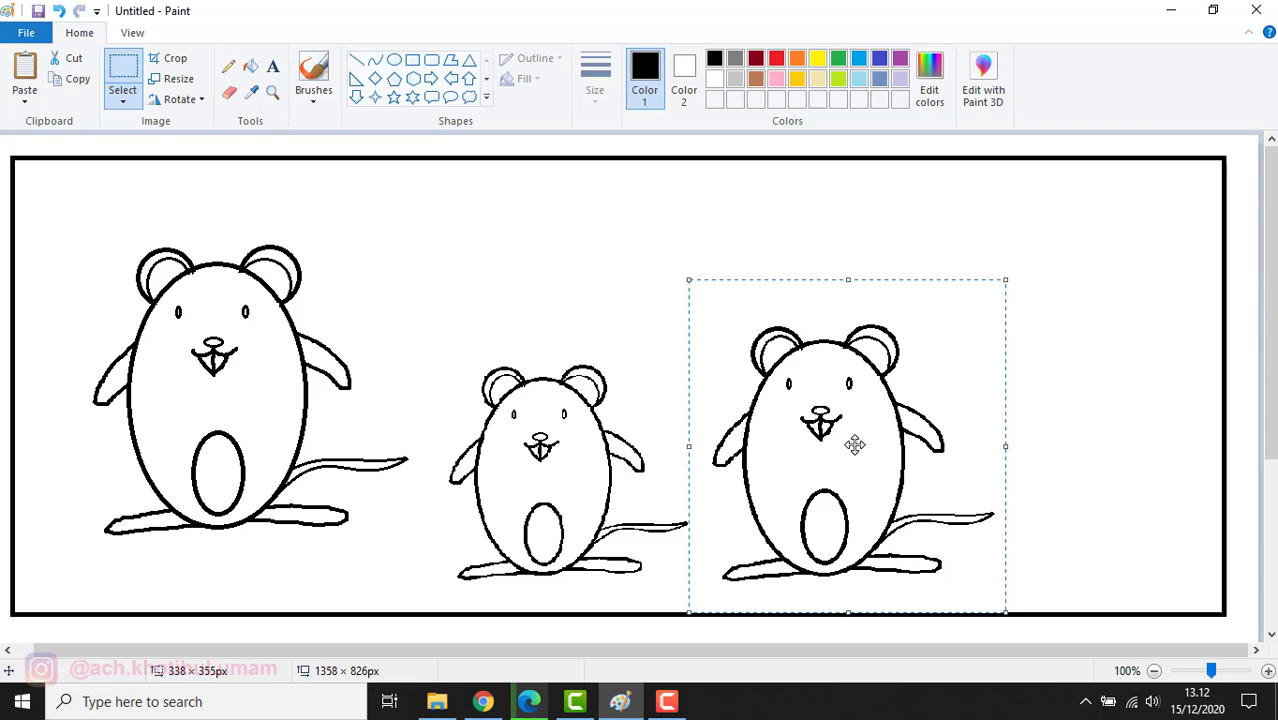
# Step: Paste a fourth mouse, shrink it to about 235 × 262 px and place it in the frame's lower right corner
pyautogui.hotkey('ctrl', 'v')
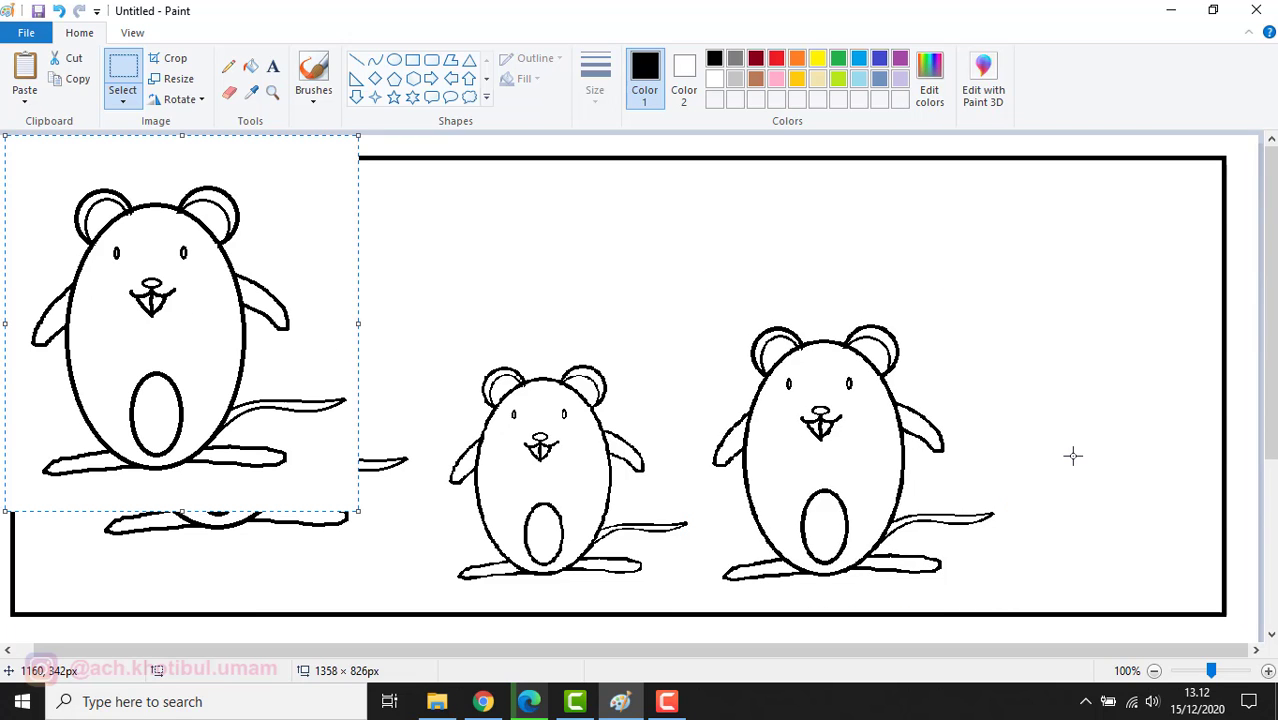
pyautogui.moveTo(187, 286); pyautogui.dragTo(984, 335)
pyautogui.moveTo(802, 185); pyautogui.dragTo(950, 301)
pyautogui.moveTo(950, 431); pyautogui.dragTo(916, 431)
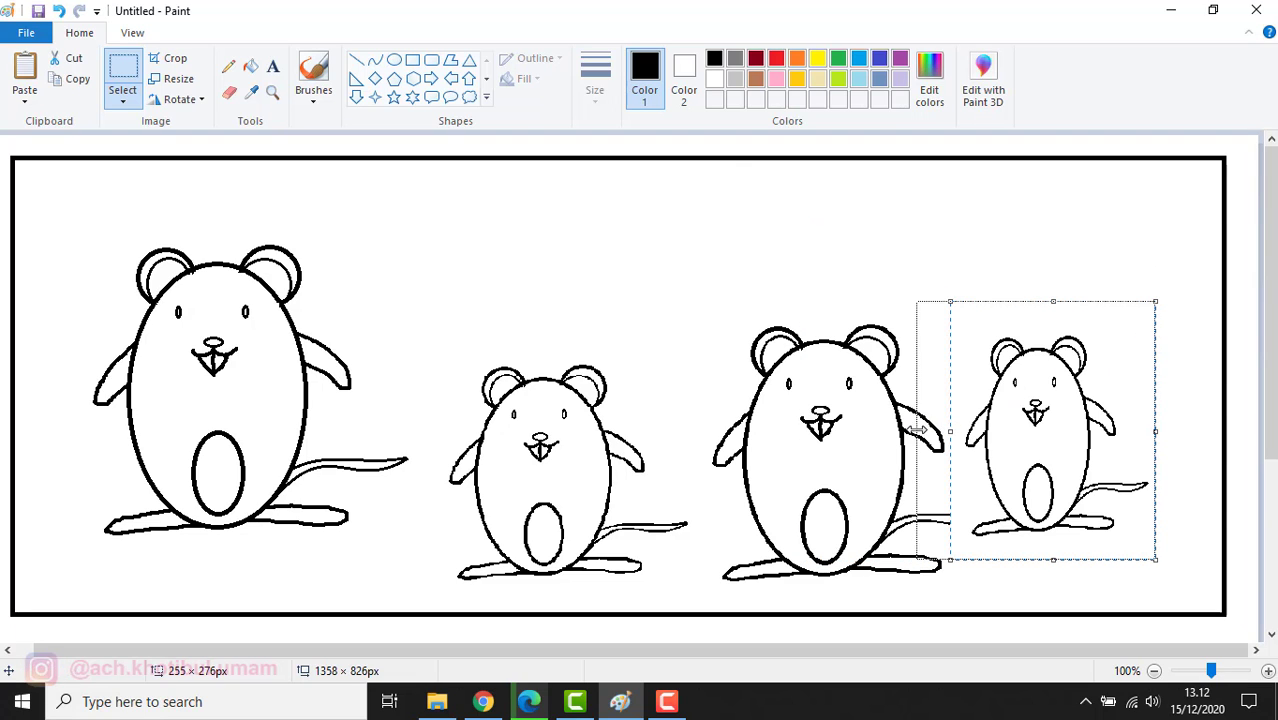
pyautogui.moveTo(1013, 448); pyautogui.dragTo(1061, 491)
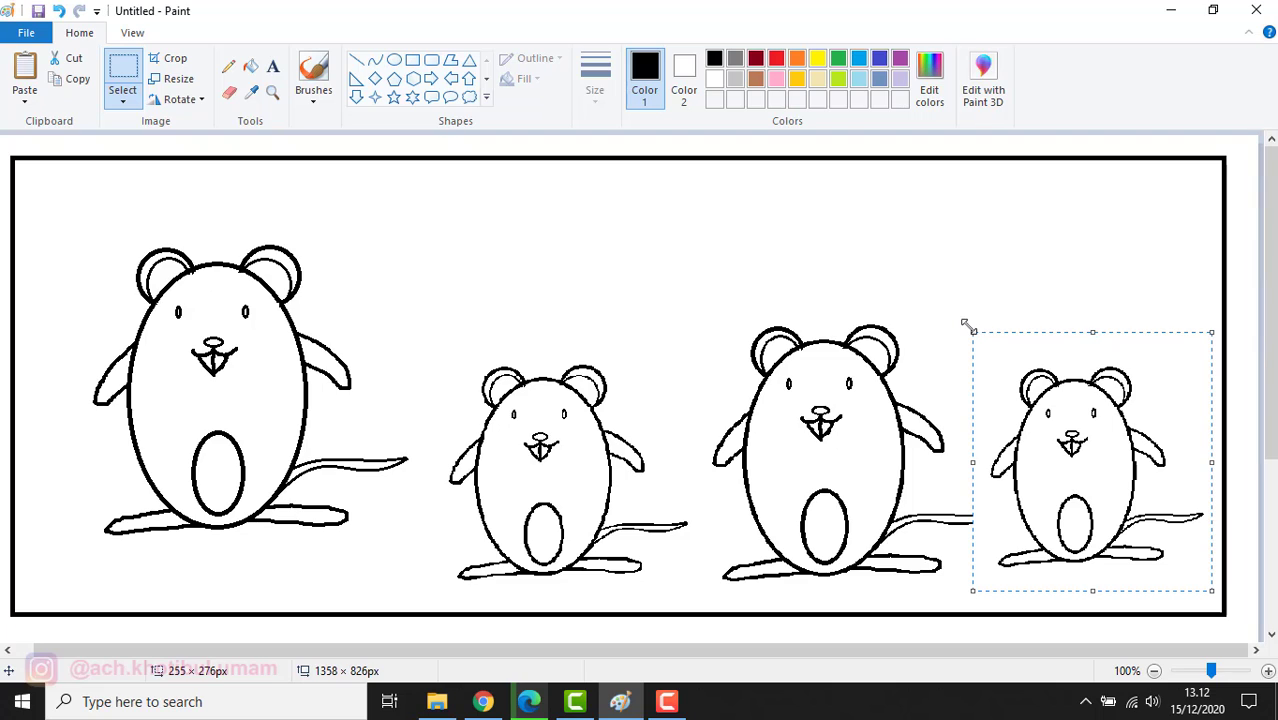
pyautogui.moveTo(970, 331); pyautogui.dragTo(989, 343)
pyautogui.moveTo(1066, 452); pyautogui.dragTo(1073, 470)
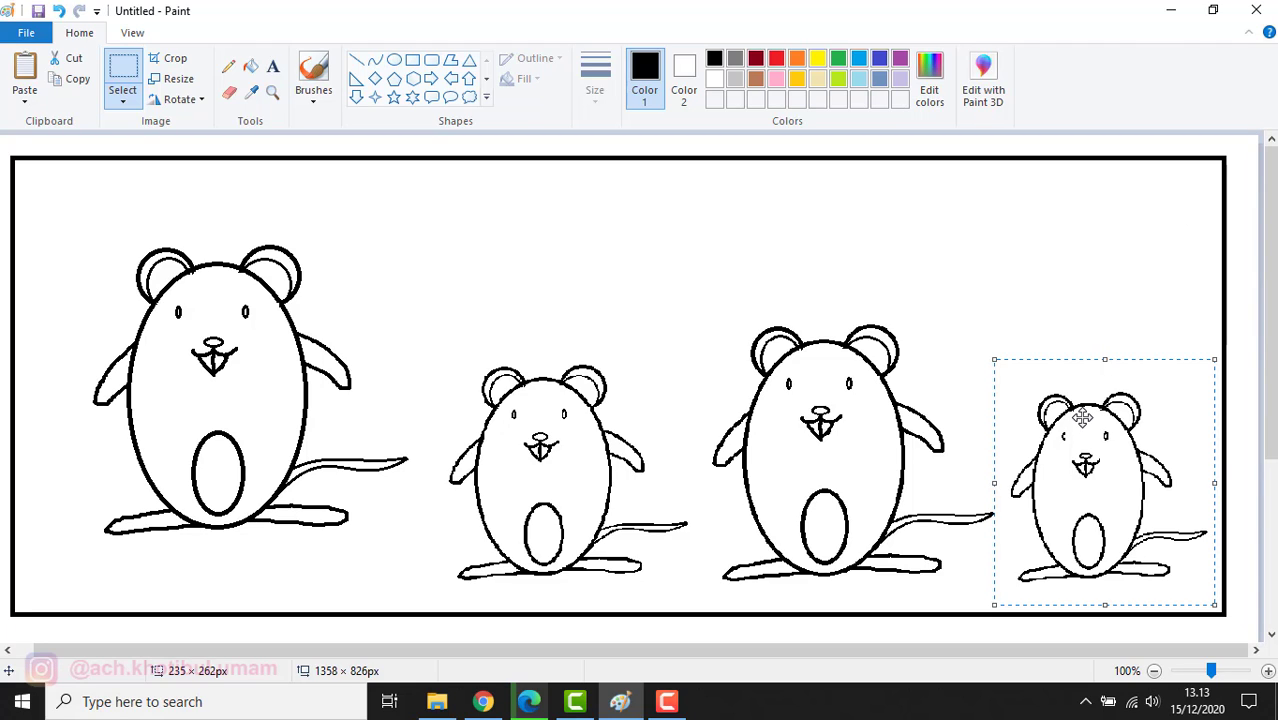
pyautogui.click(613, 330)
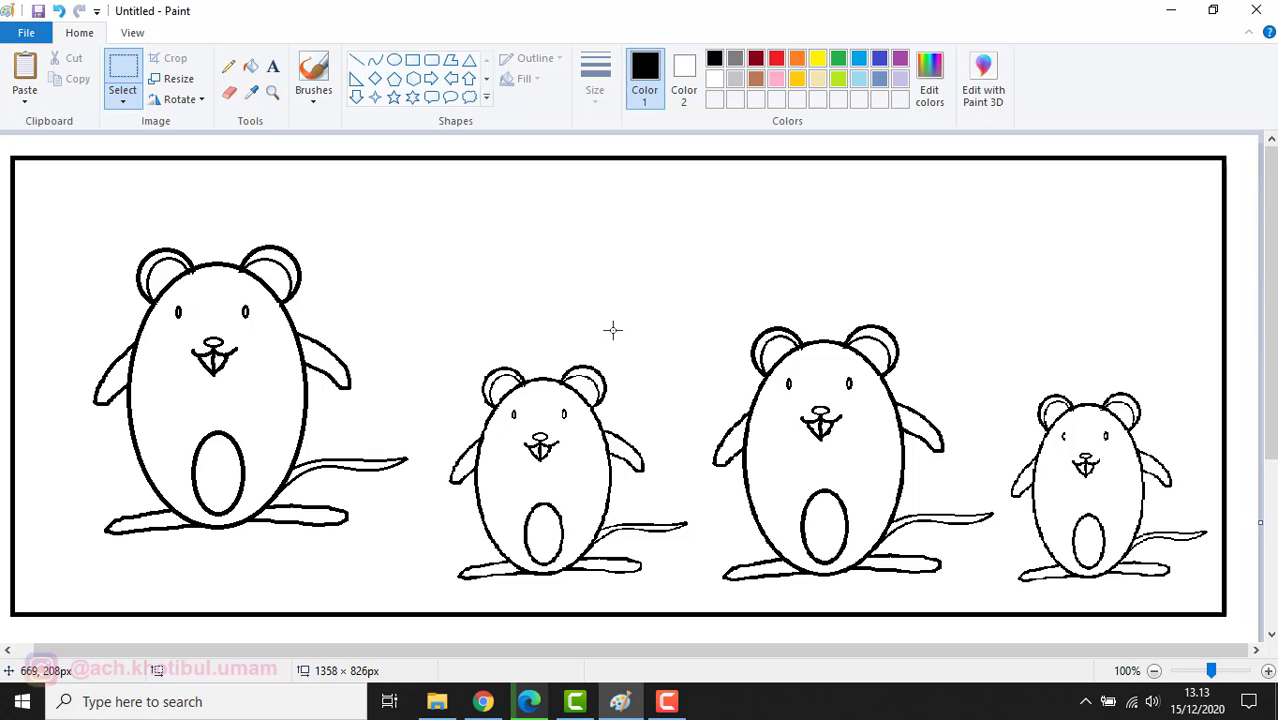
# Step: Draw a wavy ground line with the Pencil across the frame, in segments running behind the four mice
pyautogui.click(228, 66)
pyautogui.click(597, 80)
pyautogui.click(605, 244)
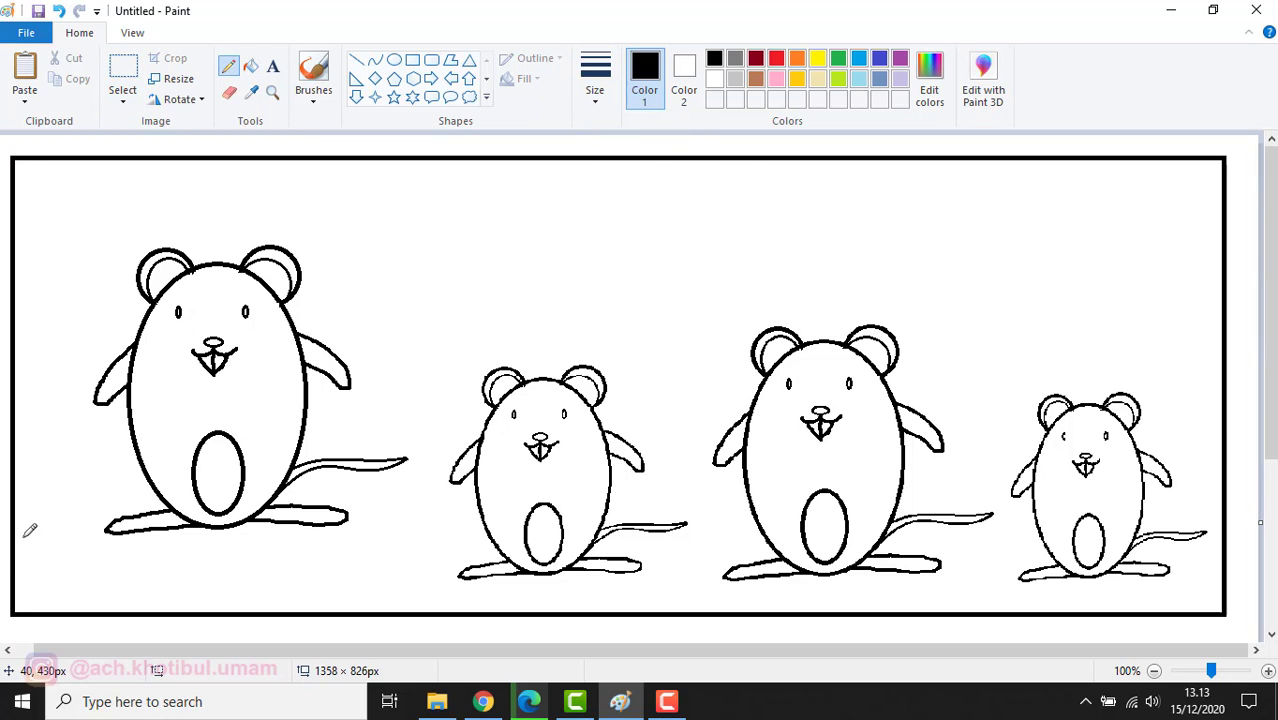
pyautogui.moveTo(16, 519); pyautogui.dragTo(160, 490)
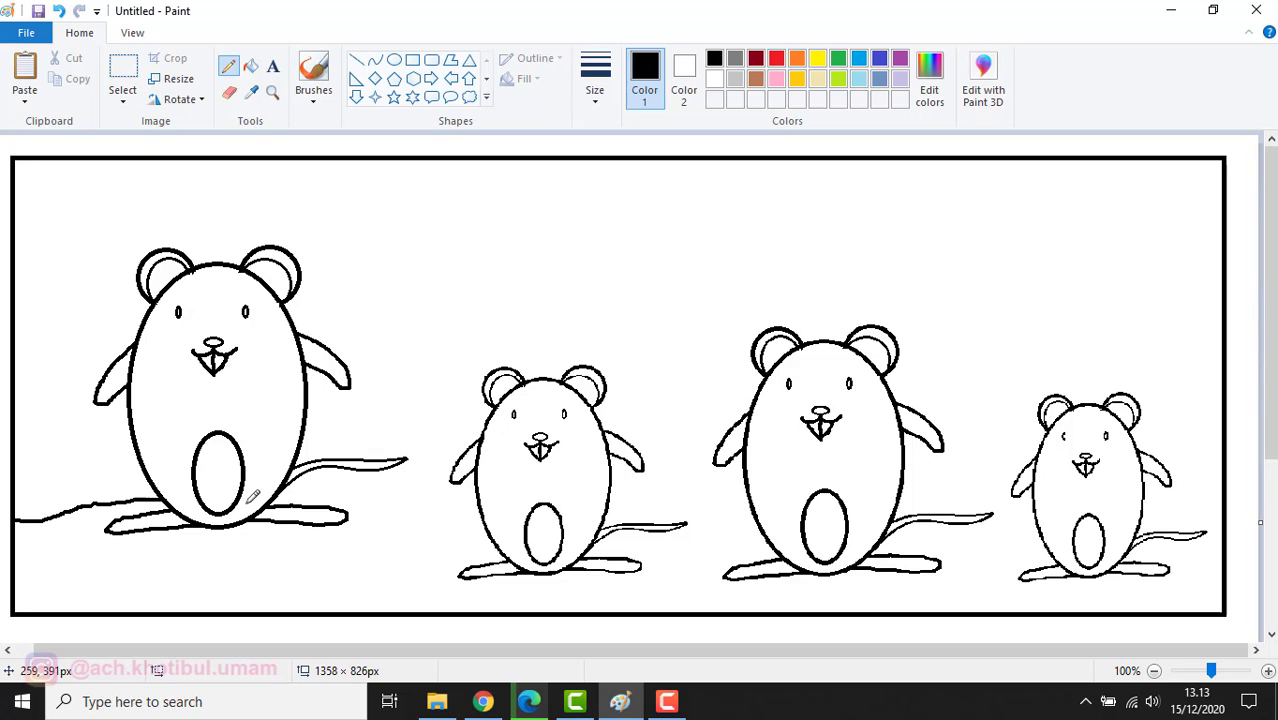
pyautogui.moveTo(293, 480); pyautogui.dragTo(471, 505)
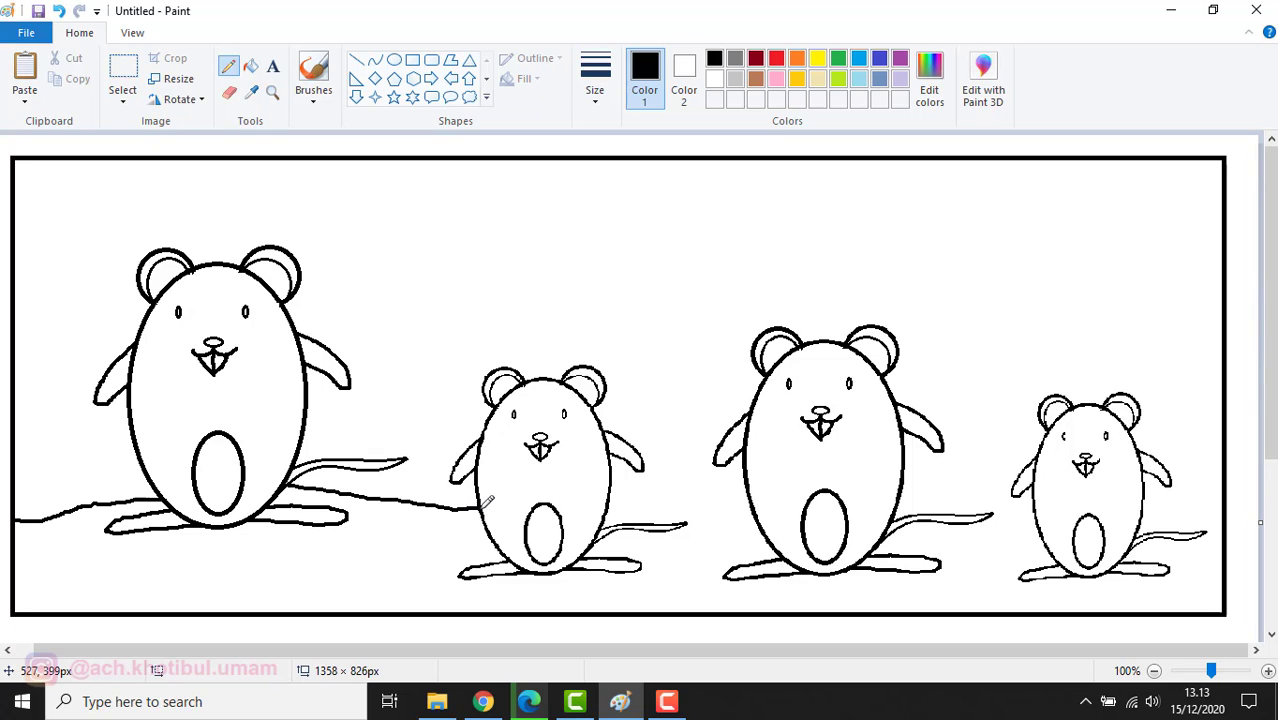
pyautogui.moveTo(612, 495); pyautogui.dragTo(748, 497)
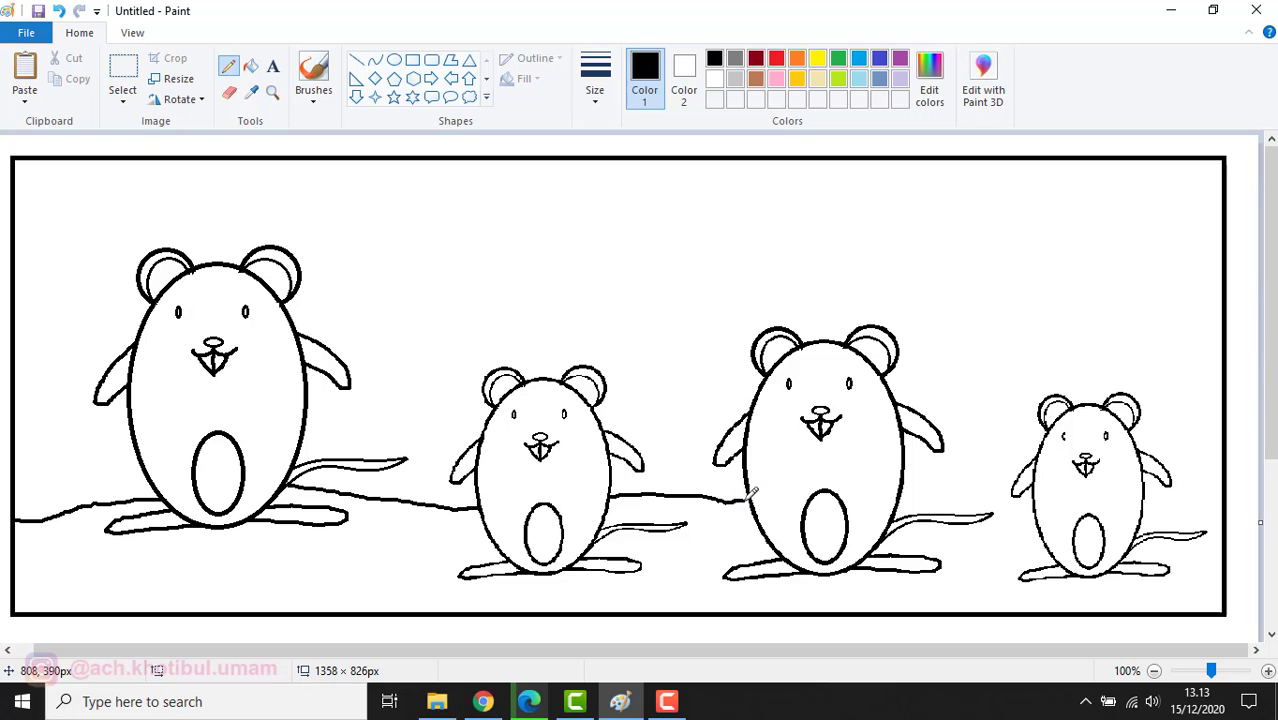
pyautogui.moveTo(907, 488); pyautogui.dragTo(1033, 502)
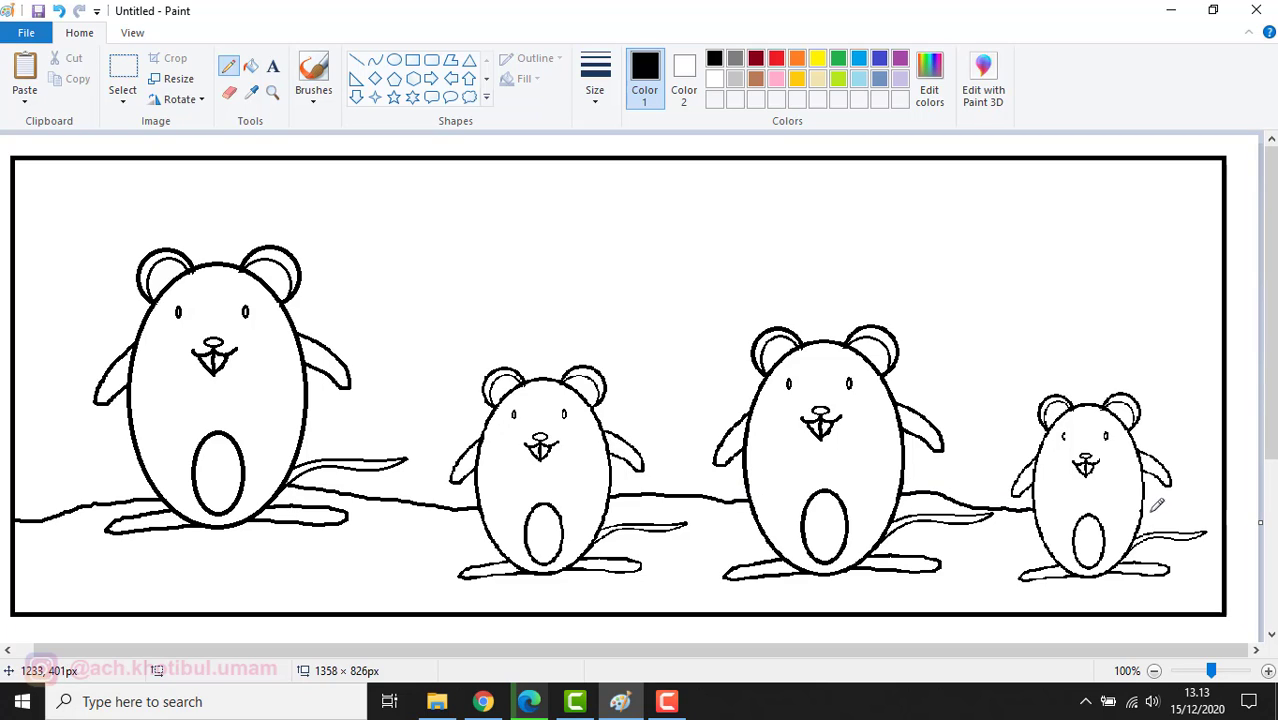
pyautogui.moveTo(1157, 505); pyautogui.dragTo(1222, 500)
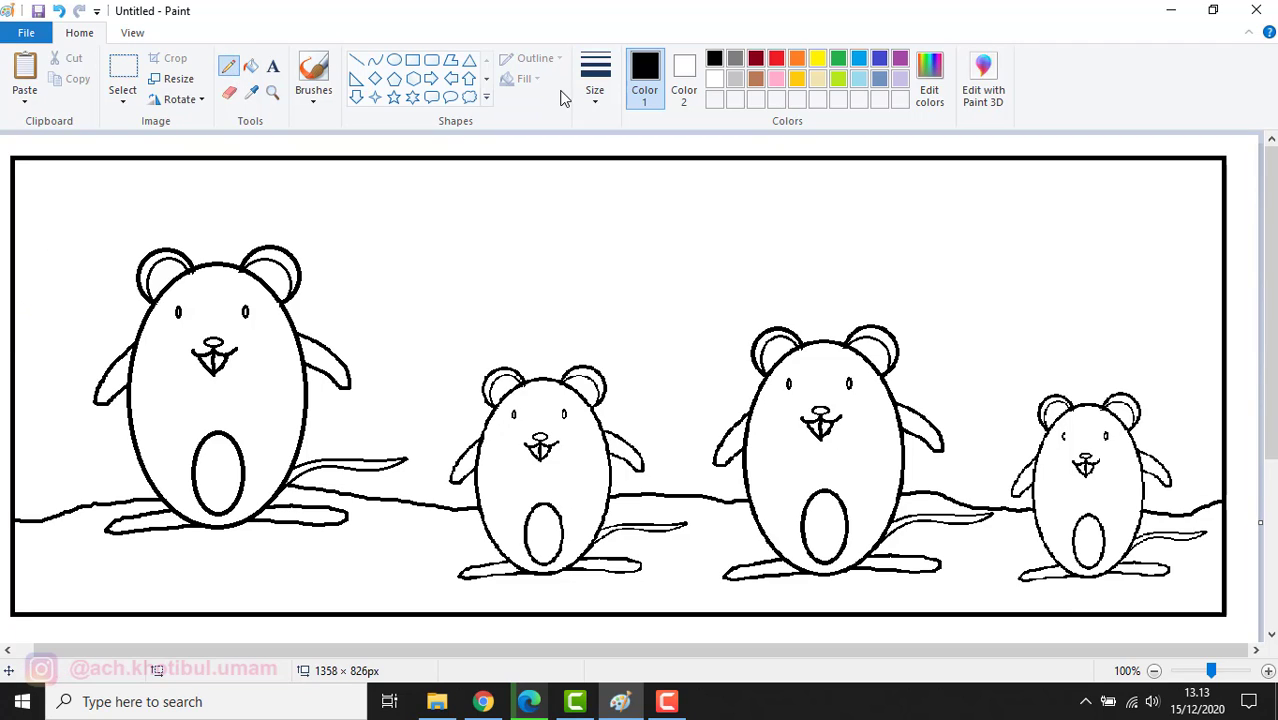
# Step: Draw an outward-bulging curve about 41 × 242 px beside the frame's left edge down to the ground, and join its top to the frame with the Pencil
pyautogui.click(374, 60)
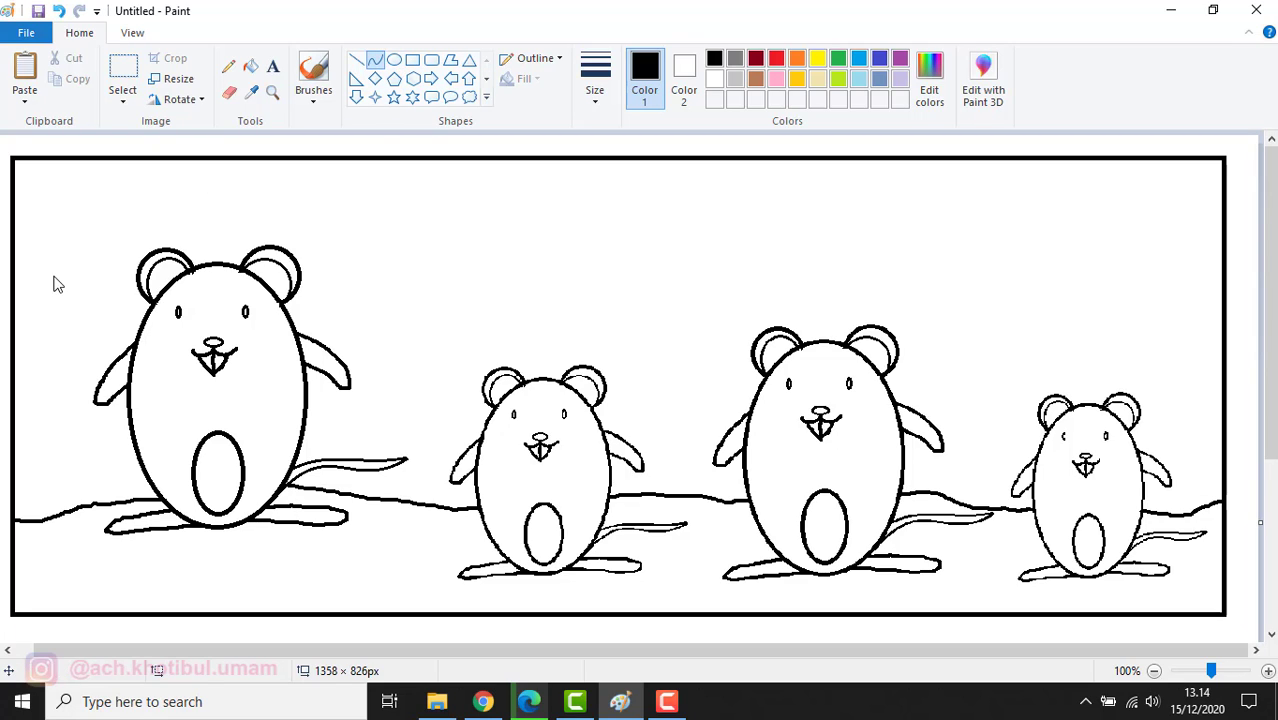
pyautogui.moveTo(54, 272); pyautogui.dragTo(88, 500)
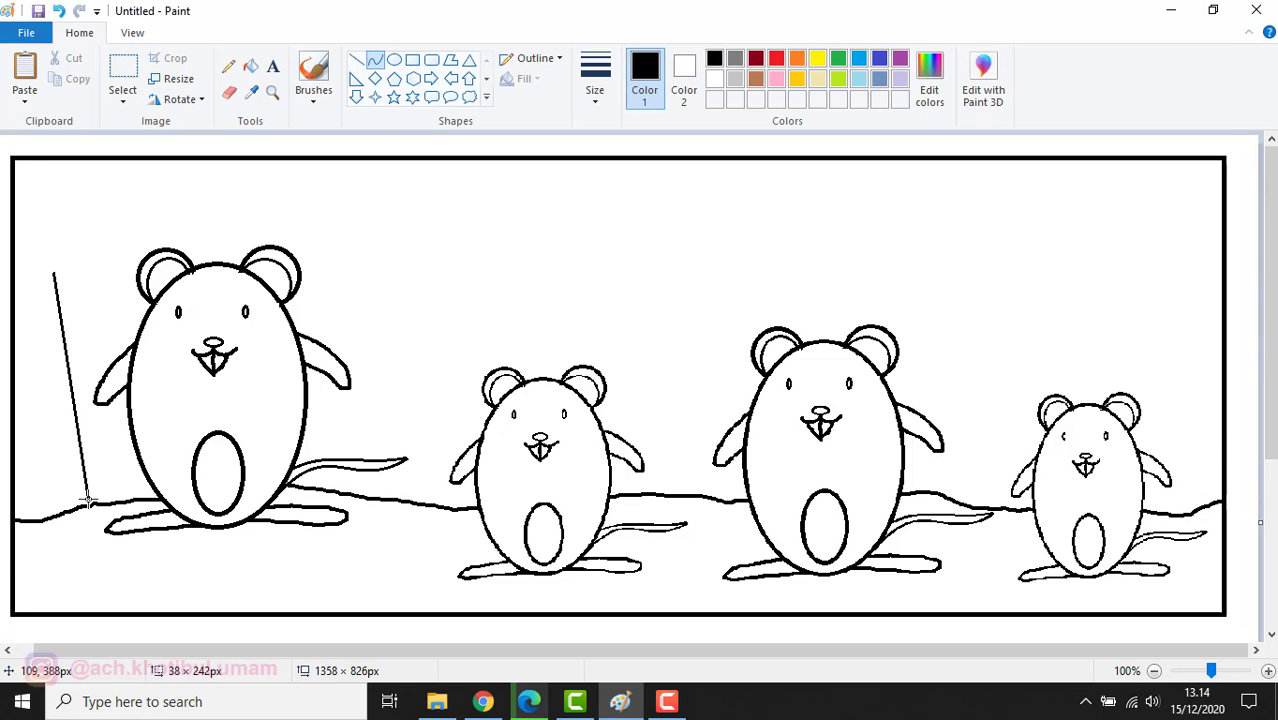
pyautogui.moveTo(50, 272); pyautogui.dragTo(90, 383)
pyautogui.click(124, 80)
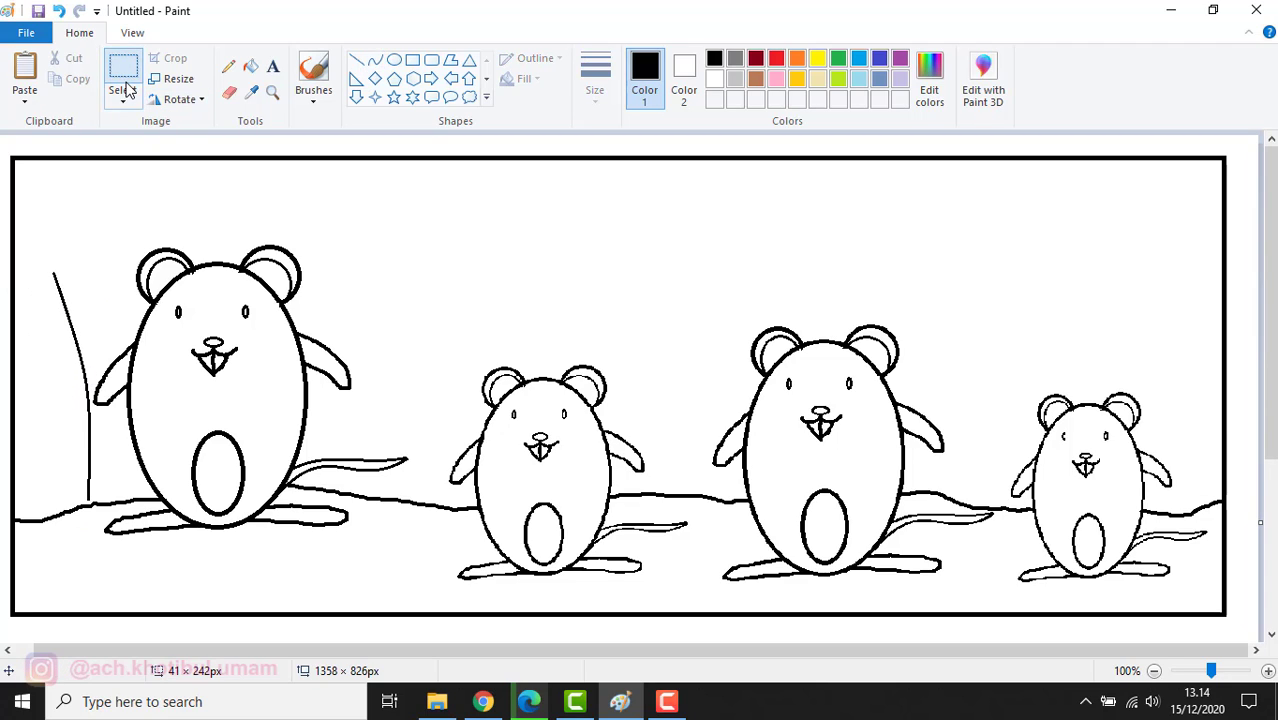
pyautogui.click(352, 60)
pyautogui.click(227, 68)
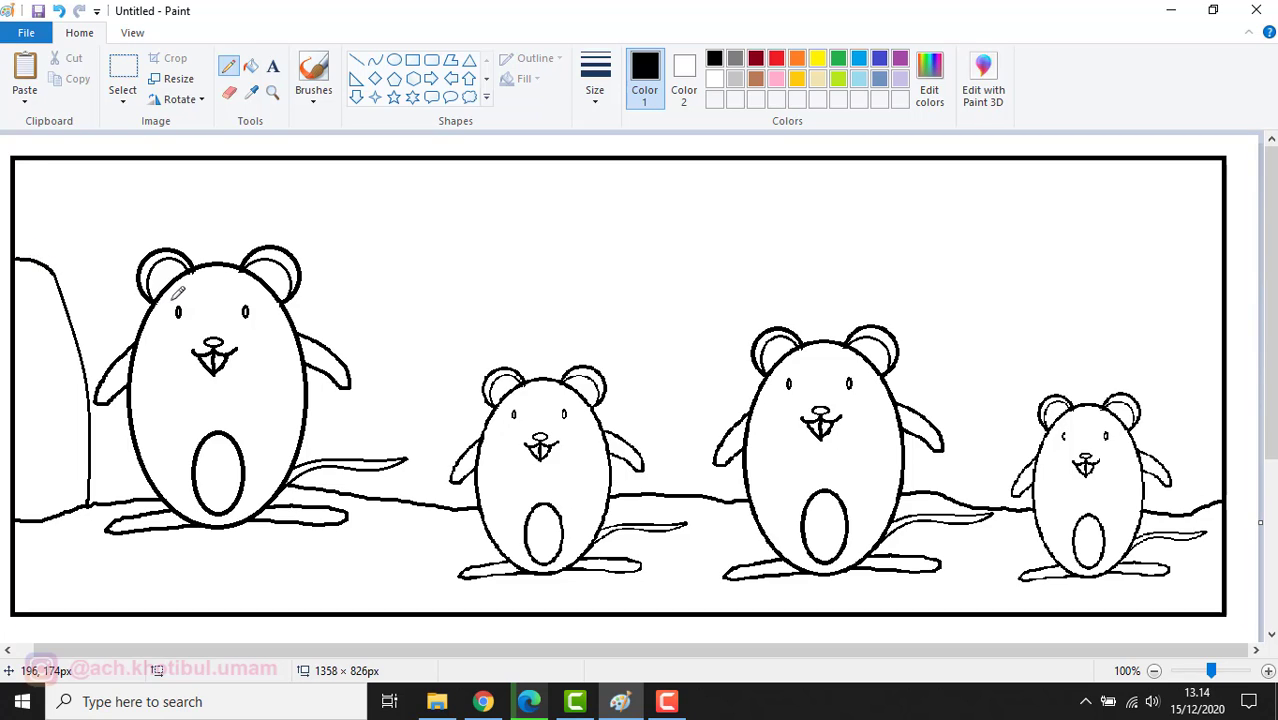
pyautogui.click(356, 60)
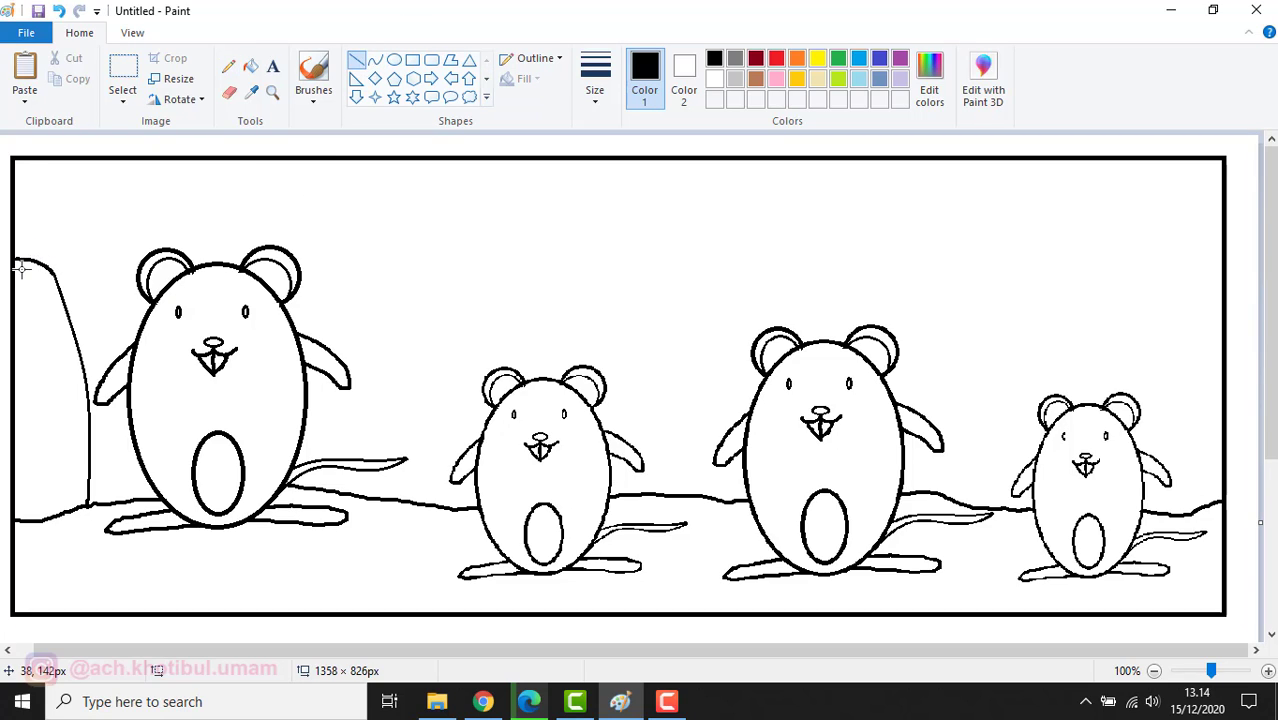
pyautogui.moveTo(14, 270); pyautogui.dragTo(82, 513)
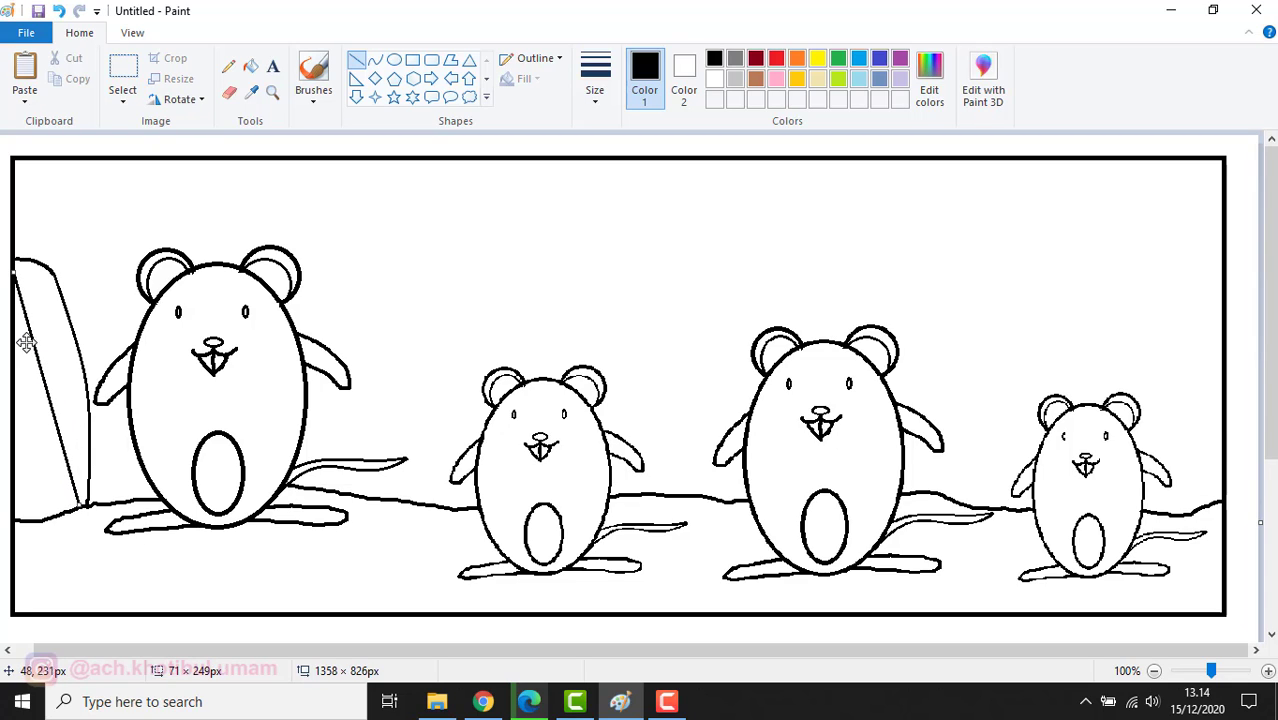
pyautogui.hotkey('ctrl', 'z')
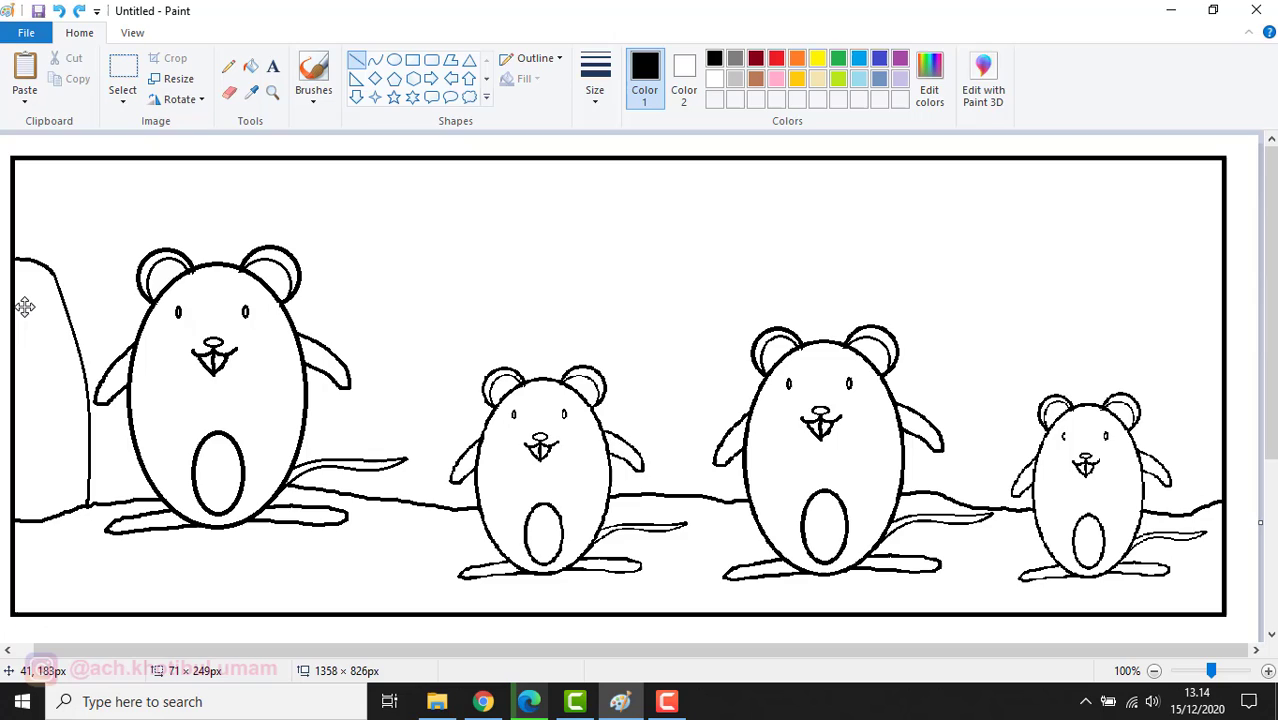
# Step: Draw a second bulging curve about 70 × 248 px inside the first, from the frame's left edge down to the ground line
pyautogui.click(374, 60)
pyautogui.moveTo(14, 273); pyautogui.dragTo(79, 509)
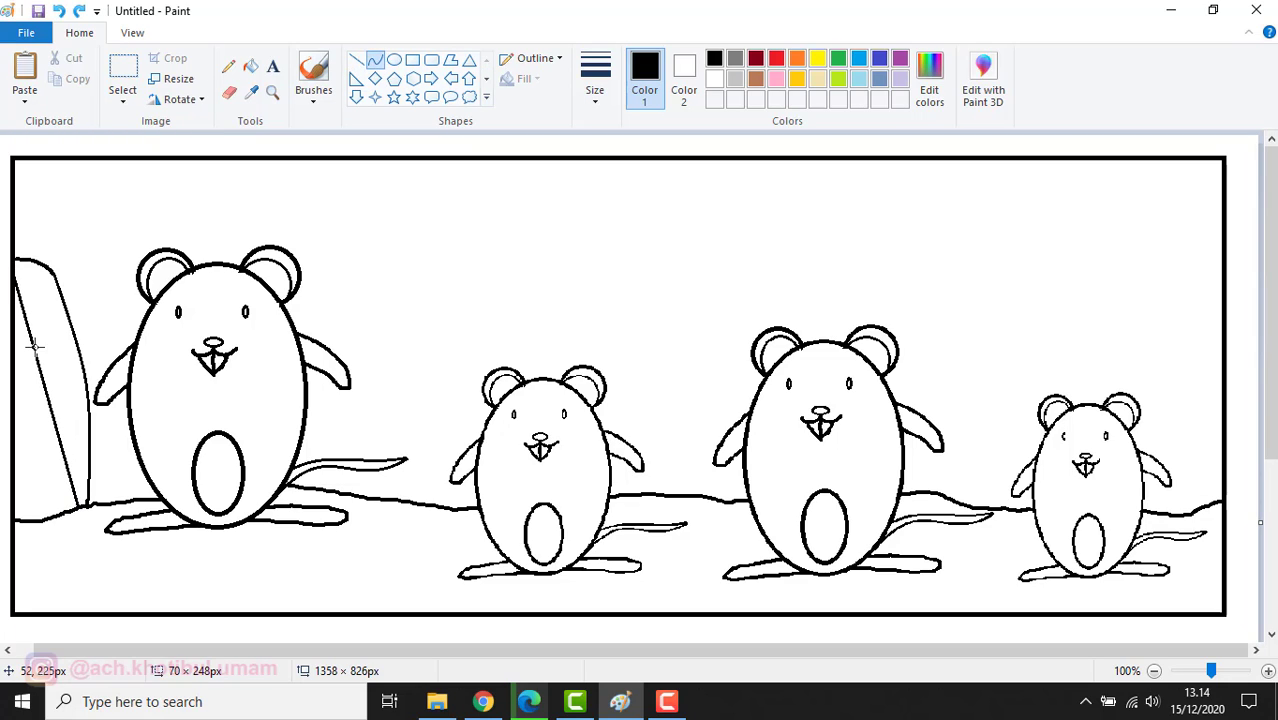
pyautogui.moveTo(35, 345); pyautogui.dragTo(80, 370)
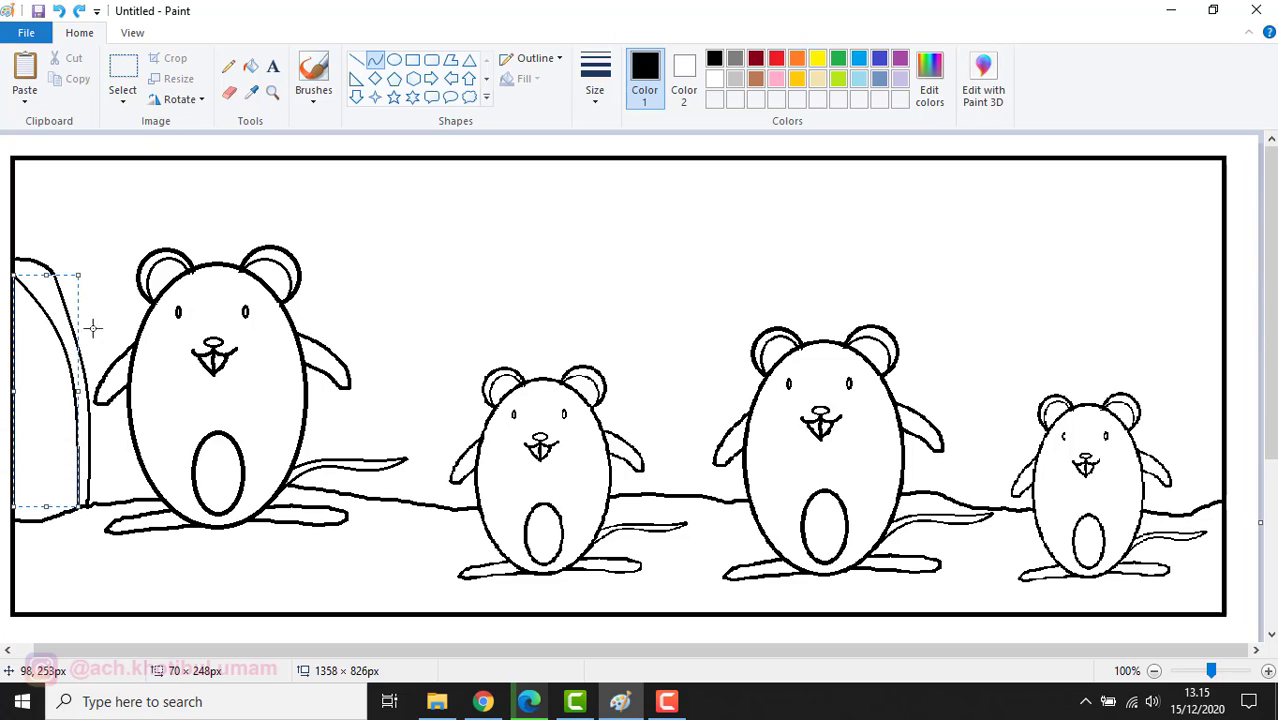
pyautogui.click(235, 72)
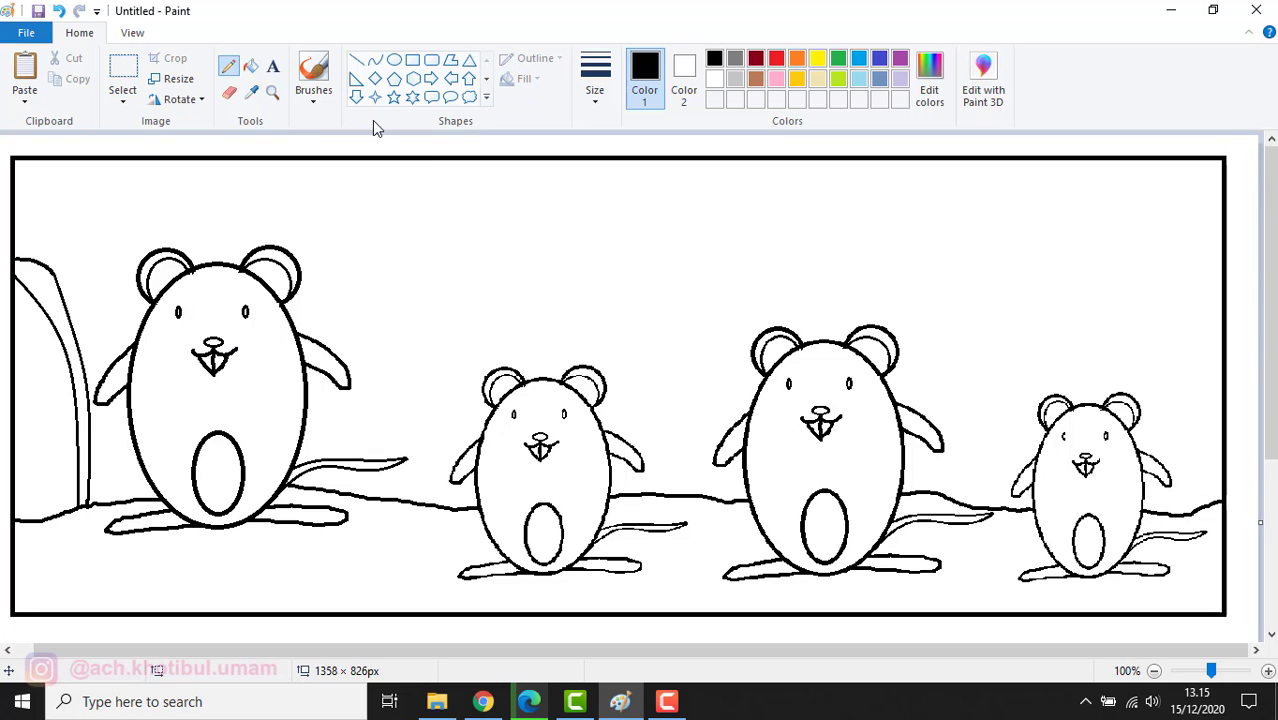
# Step: Draw a row of near-vertical straight lines from the inner curve down to the ground line, dividing the arch into narrow strips
pyautogui.click(356, 60)
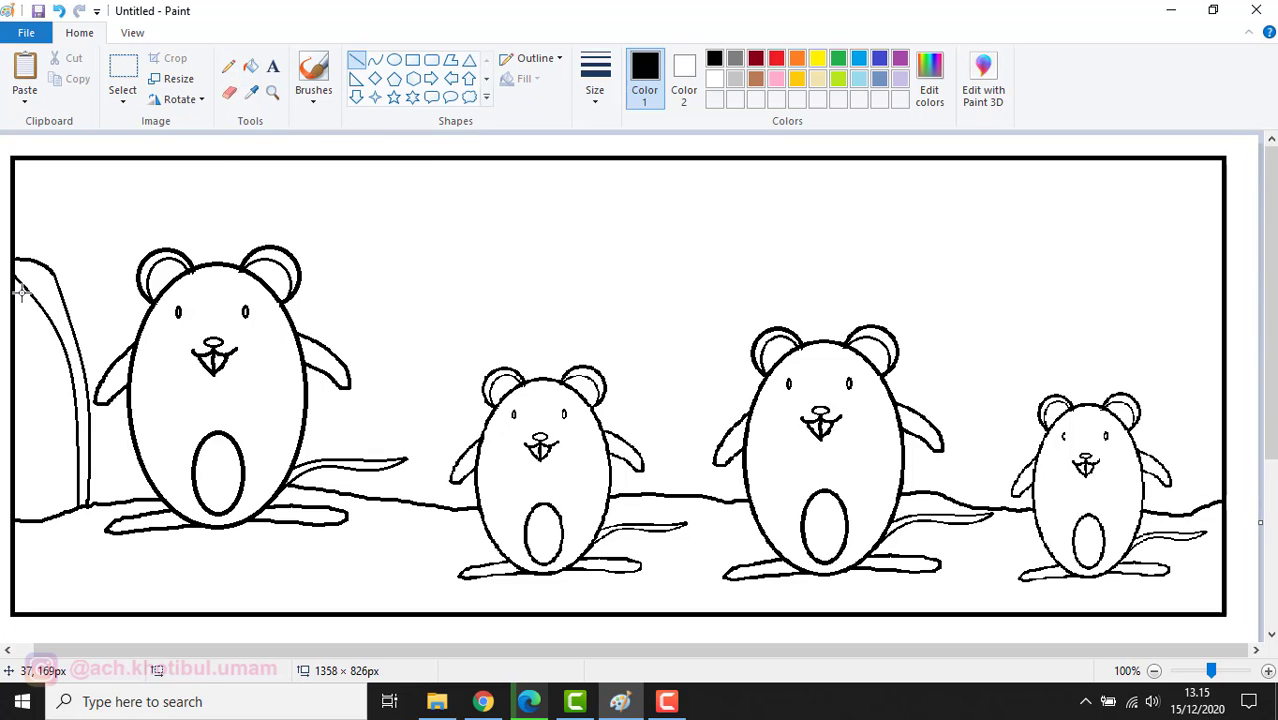
pyautogui.moveTo(25, 287); pyautogui.dragTo(30, 520)
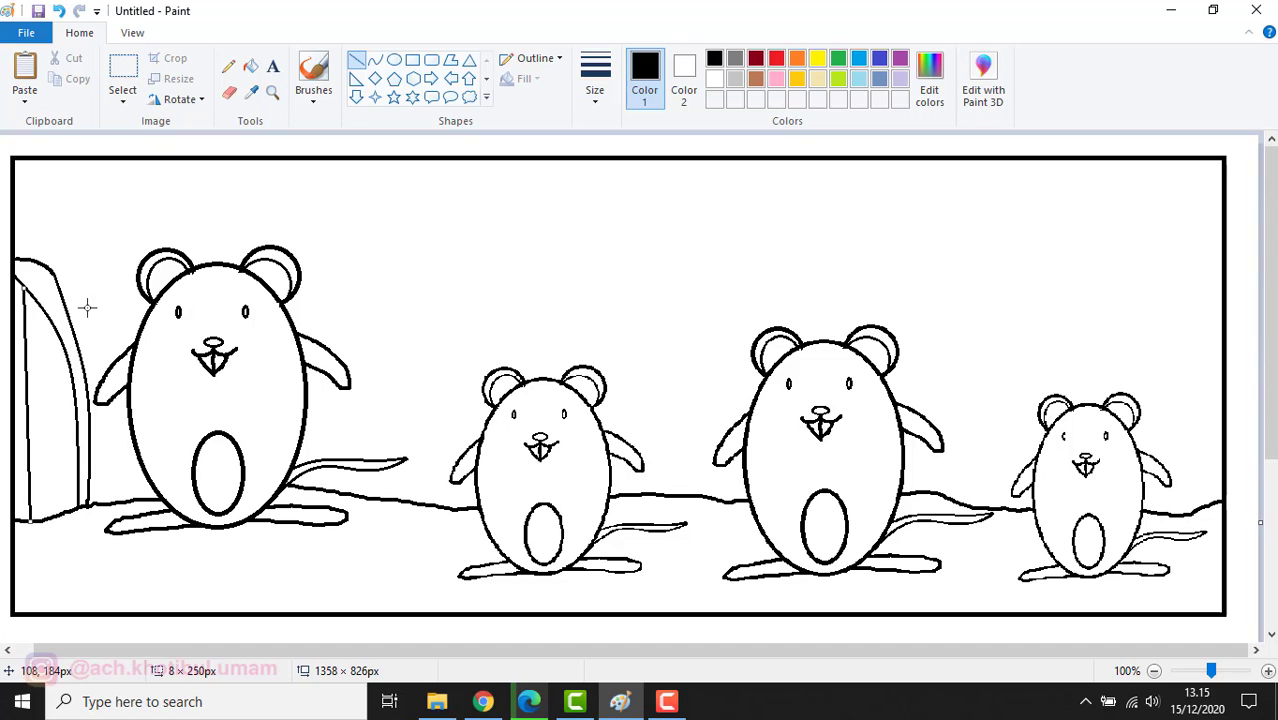
pyautogui.moveTo(37, 302); pyautogui.dragTo(45, 516)
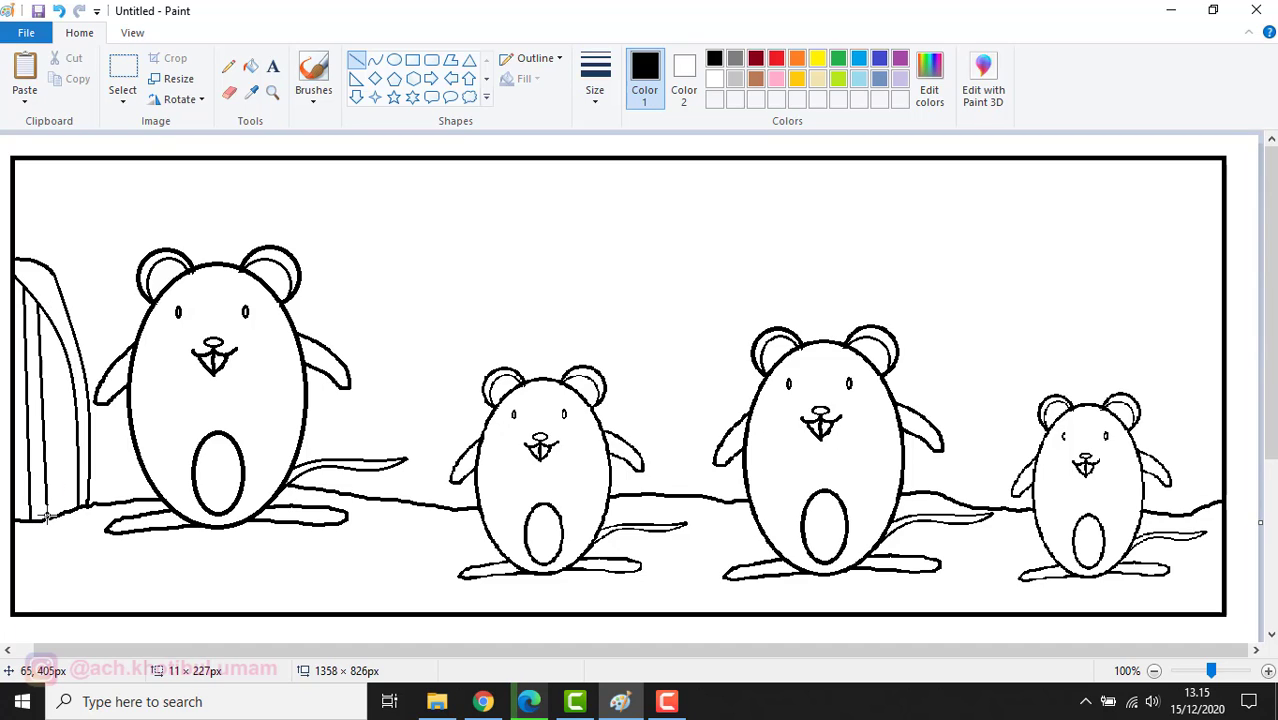
pyautogui.moveTo(57, 322); pyautogui.dragTo(67, 511)
pyautogui.click(174, 208)
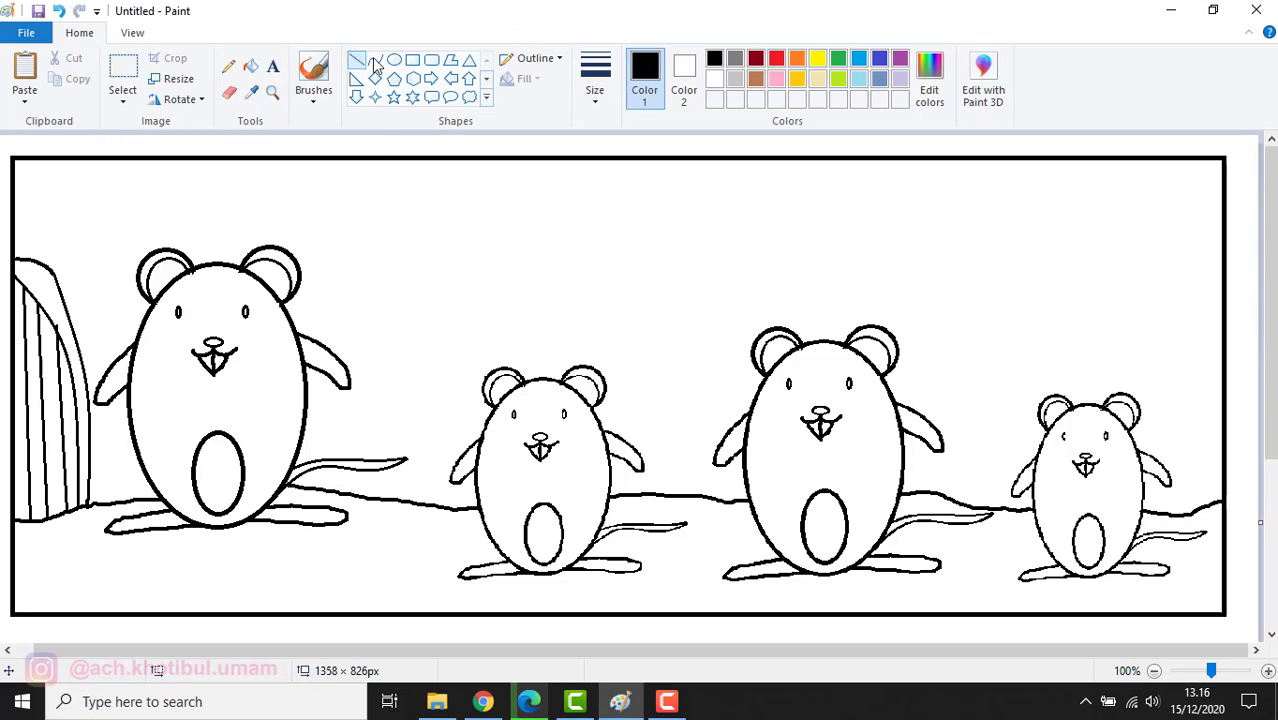
# Step: Fill the large left mouse's body, outer ears, arms, feet and tail with light grey
pyautogui.click(735, 79)
pyautogui.click(251, 66)
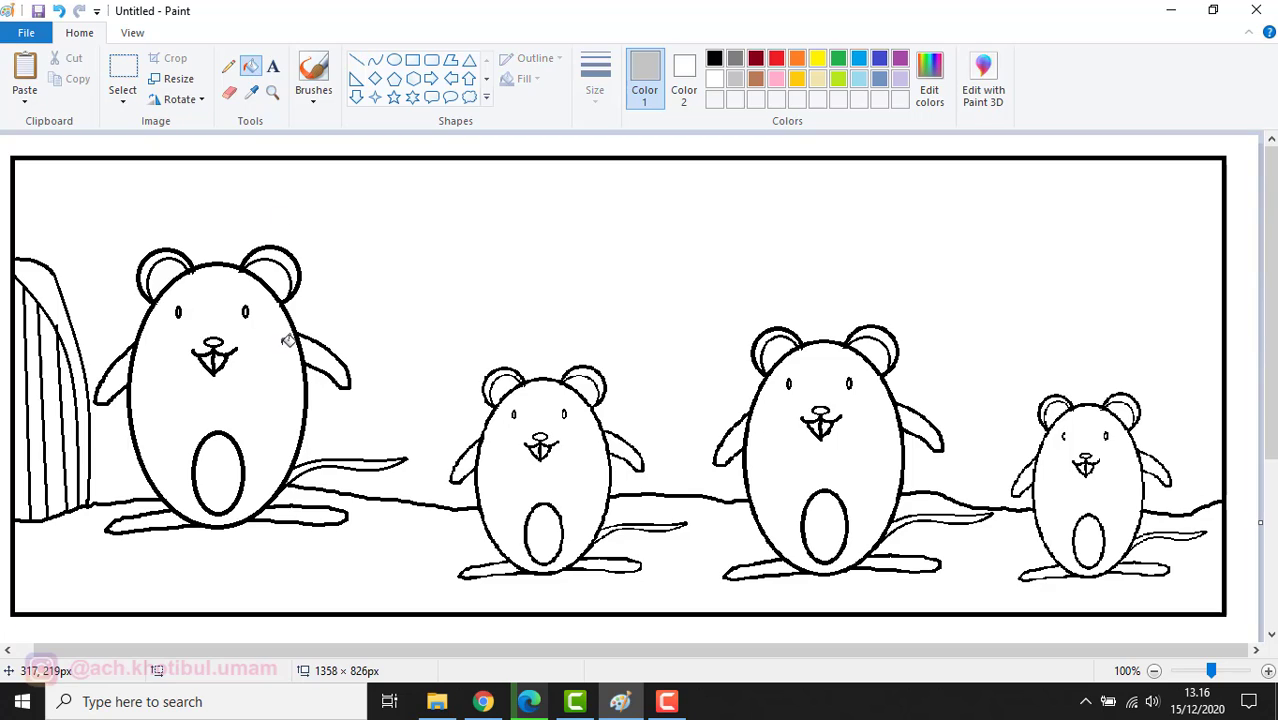
pyautogui.click(285, 340)
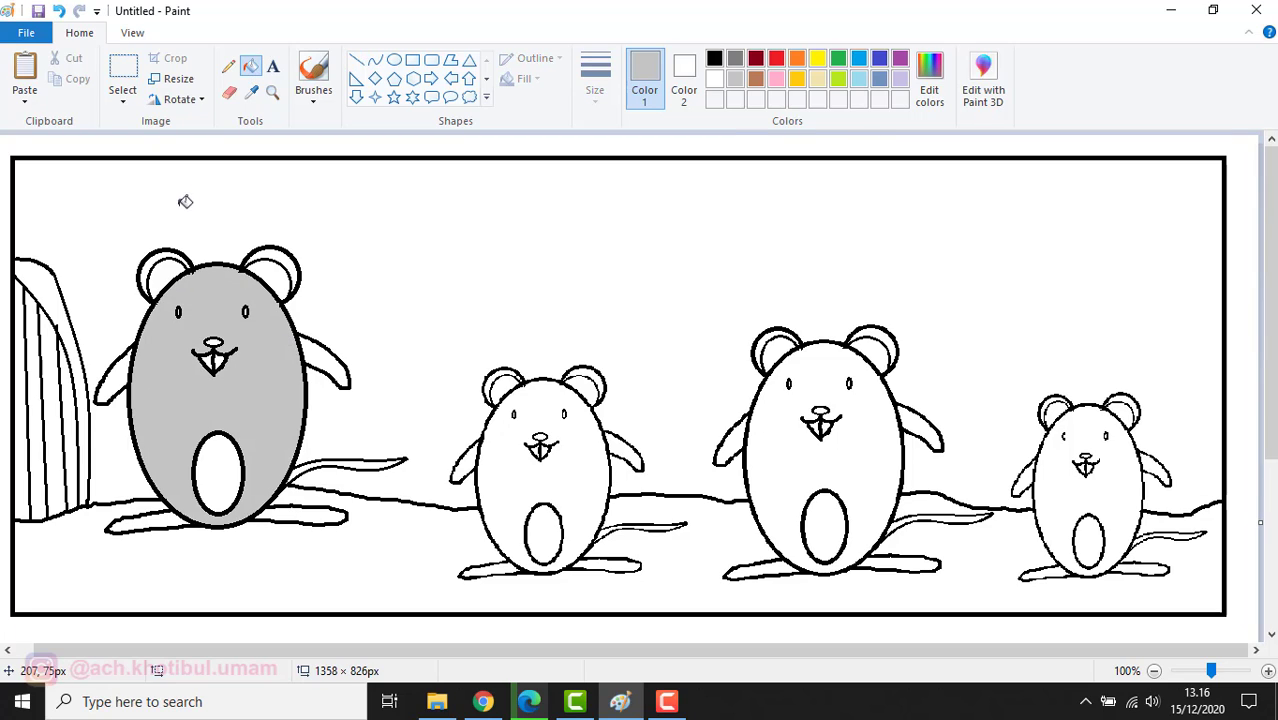
pyautogui.click(152, 272)
pyautogui.click(120, 373)
pyautogui.click(268, 260)
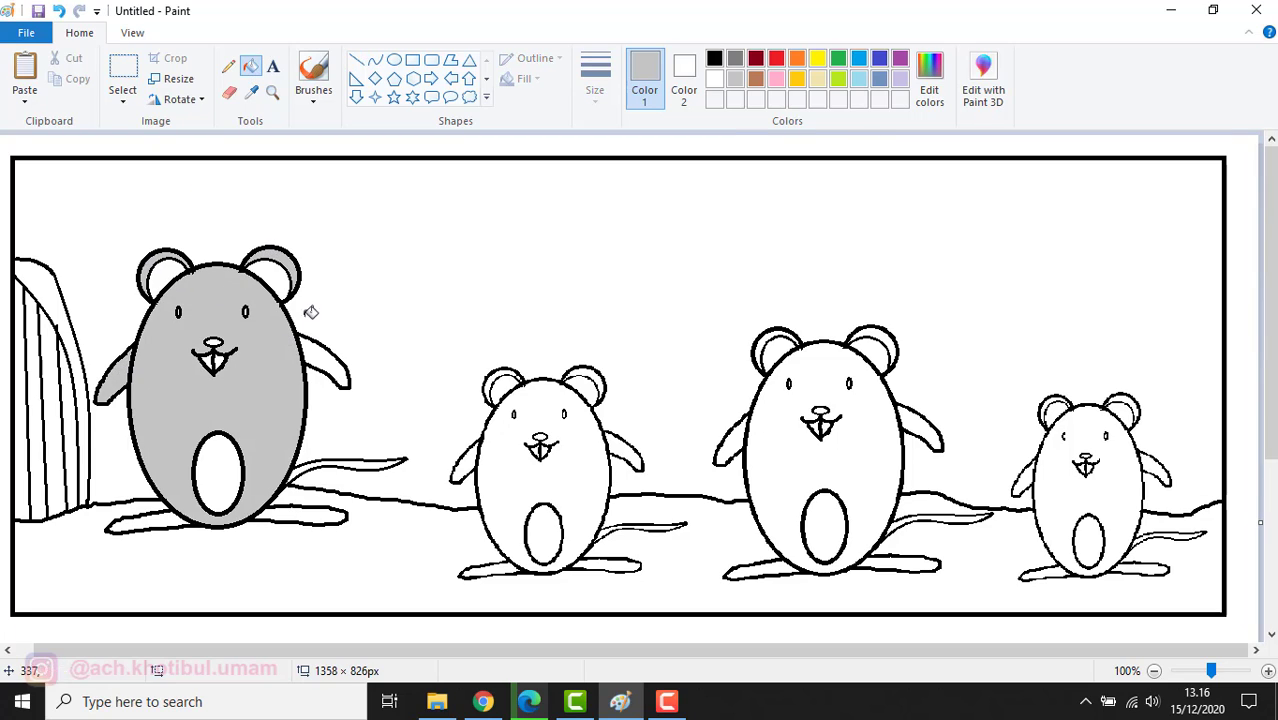
pyautogui.click(326, 358)
pyautogui.click(168, 518)
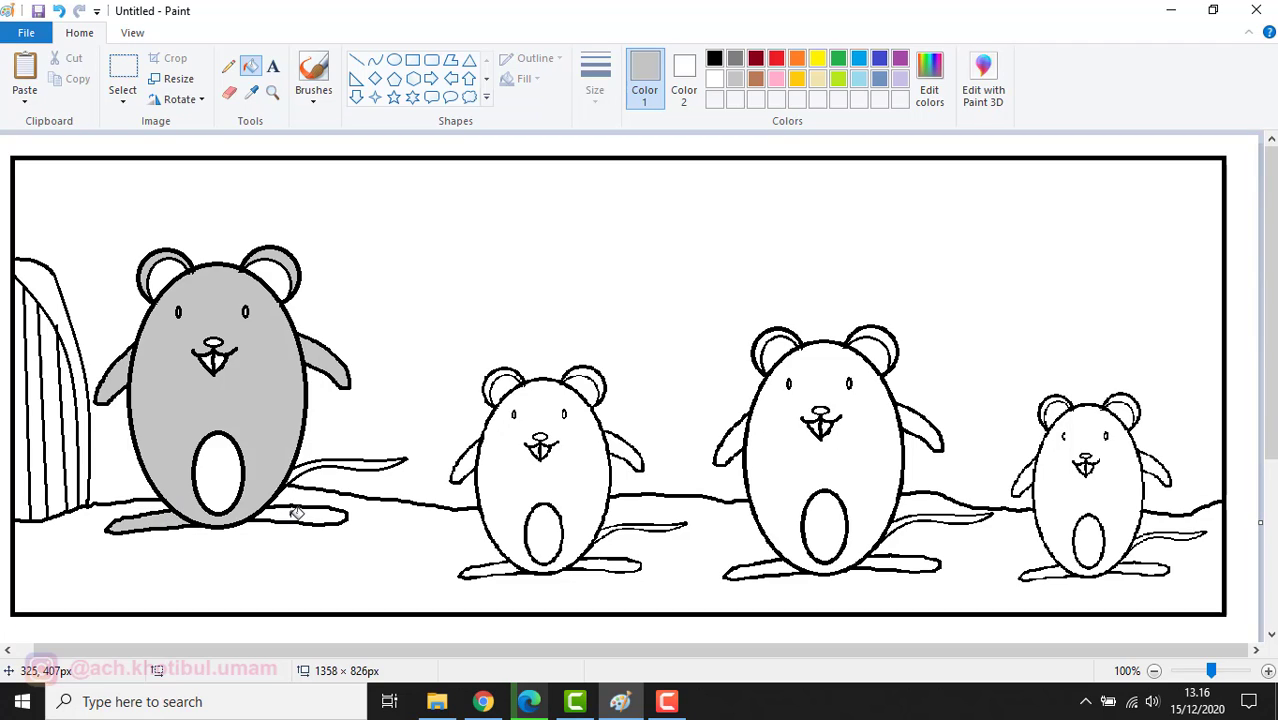
pyautogui.click(297, 512)
pyautogui.click(354, 462)
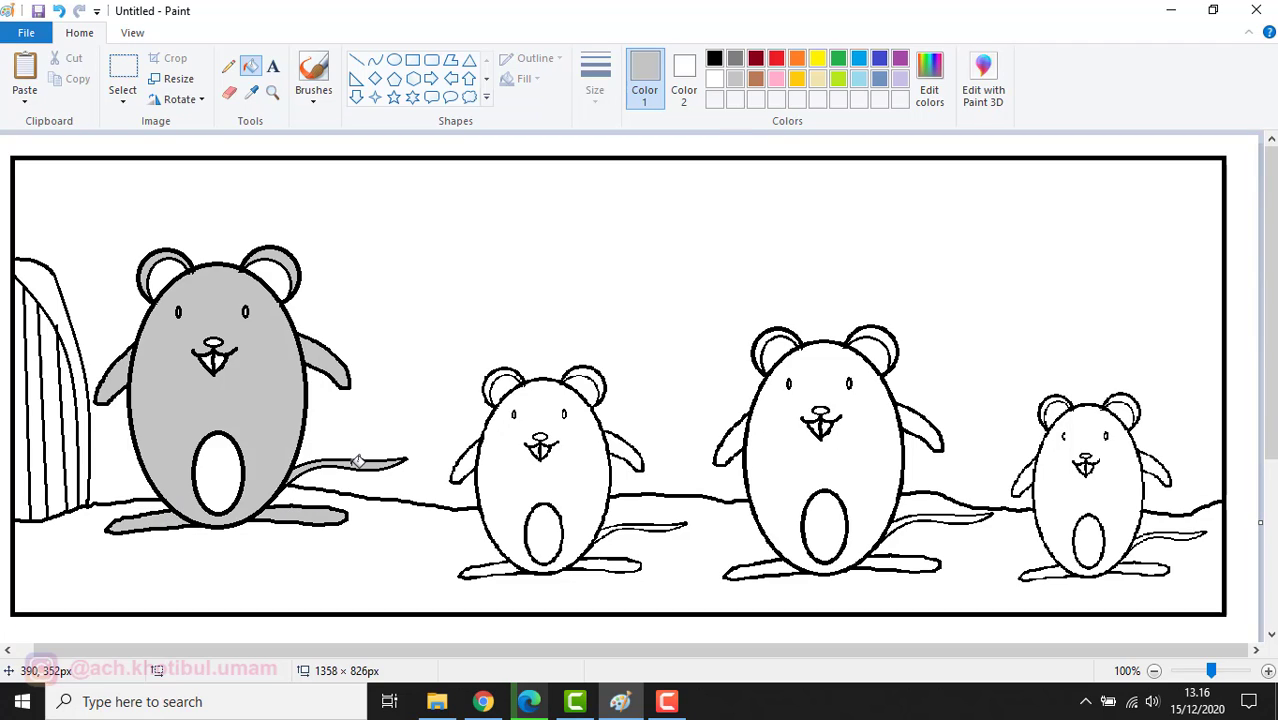
# Step: Fill the large left mouse's belly oval, inner ears and nose with pink
pyautogui.click(778, 82)
pyautogui.click(225, 477)
pyautogui.click(278, 268)
pyautogui.click(167, 270)
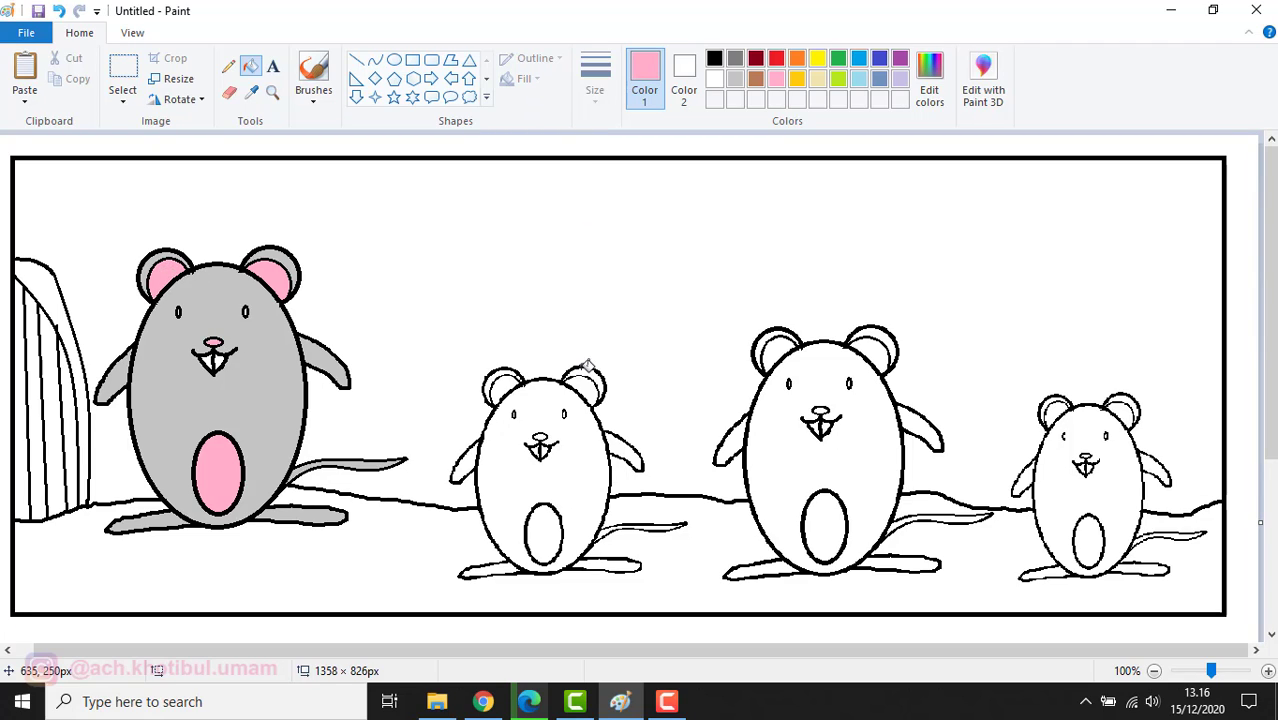
# Step: Fill the belly ovals and inner ears of the three uncoloured mice with pink
pyautogui.click(545, 528)
pyautogui.click(830, 512)
pyautogui.click(1094, 534)
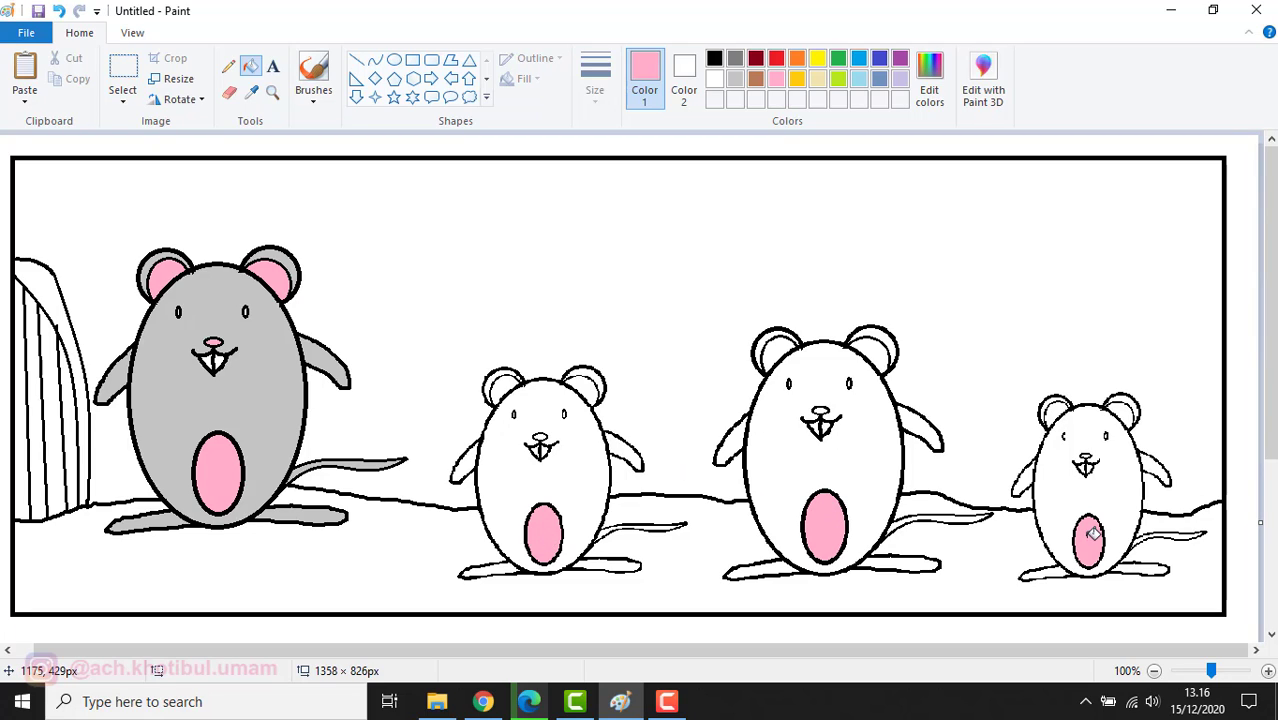
pyautogui.click(1128, 412)
pyautogui.click(1058, 412)
pyautogui.click(874, 346)
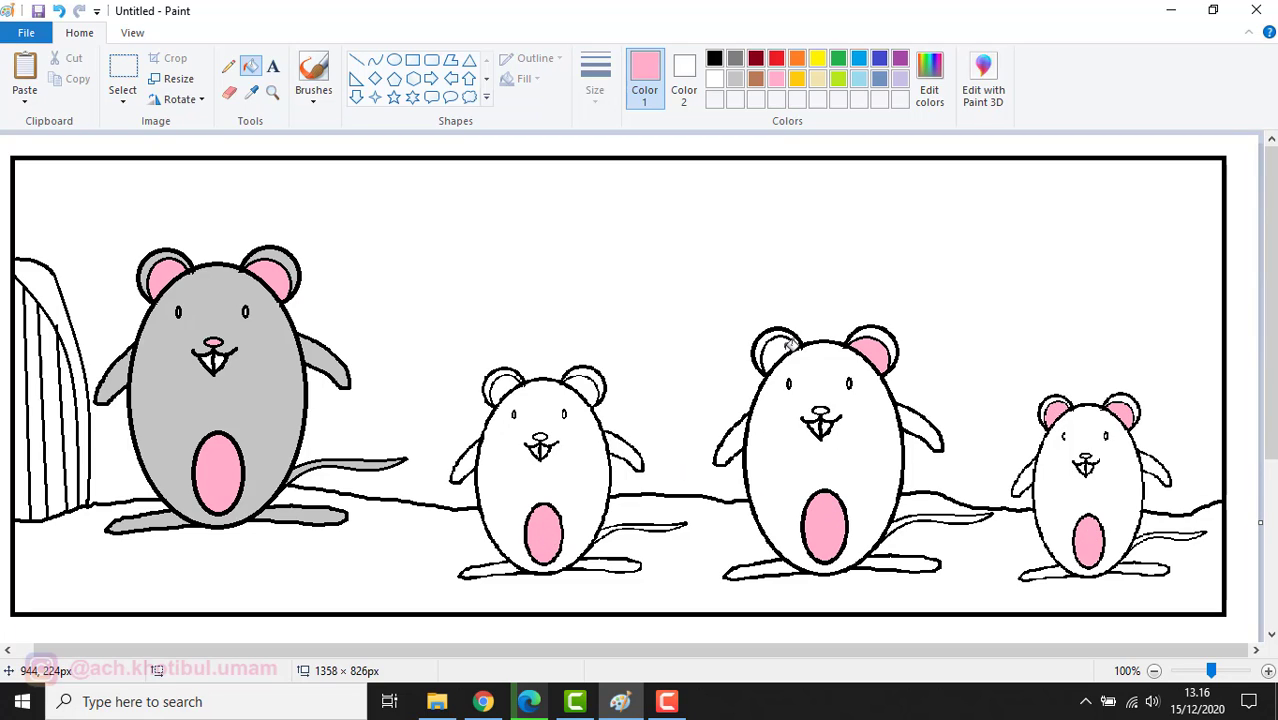
pyautogui.click(781, 349)
pyautogui.click(590, 384)
pyautogui.click(505, 386)
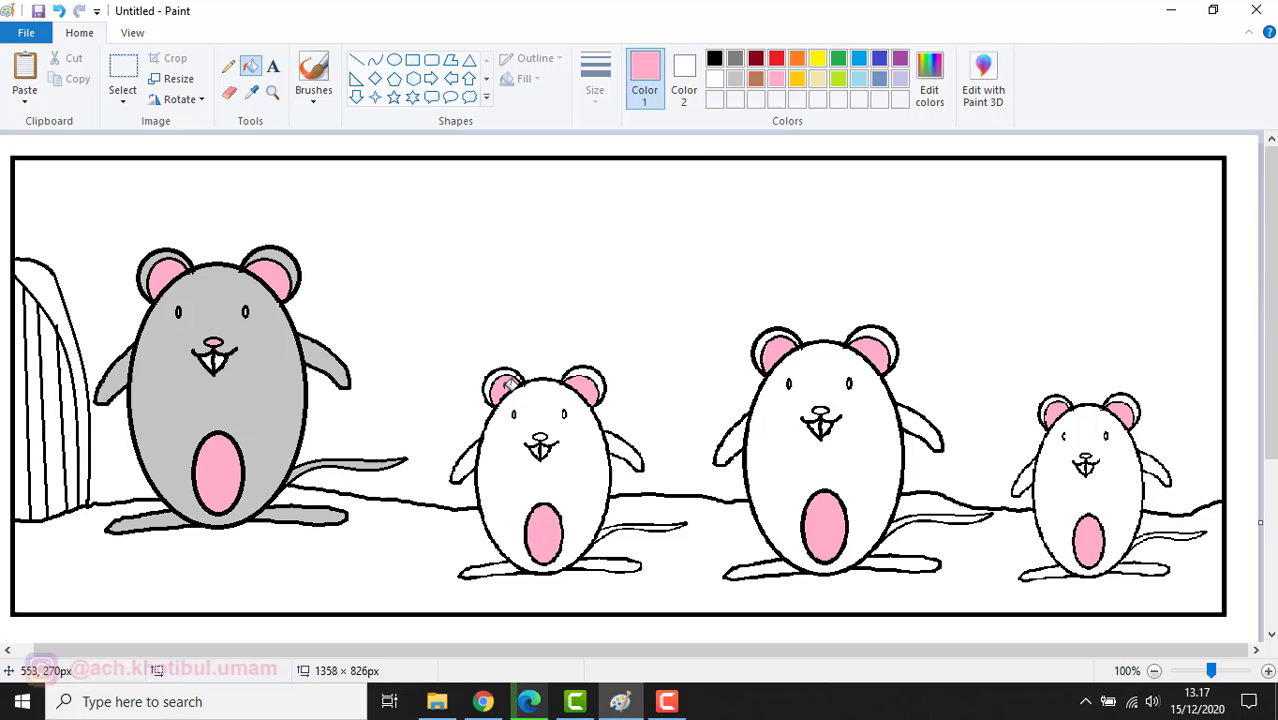
# Step: Fill the second mouse's body, outer ears, arms and feet with dark grey, leaving its tail, nose and teeth uncoloured
pyautogui.click(735, 58)
pyautogui.click(541, 466)
pyautogui.click(466, 466)
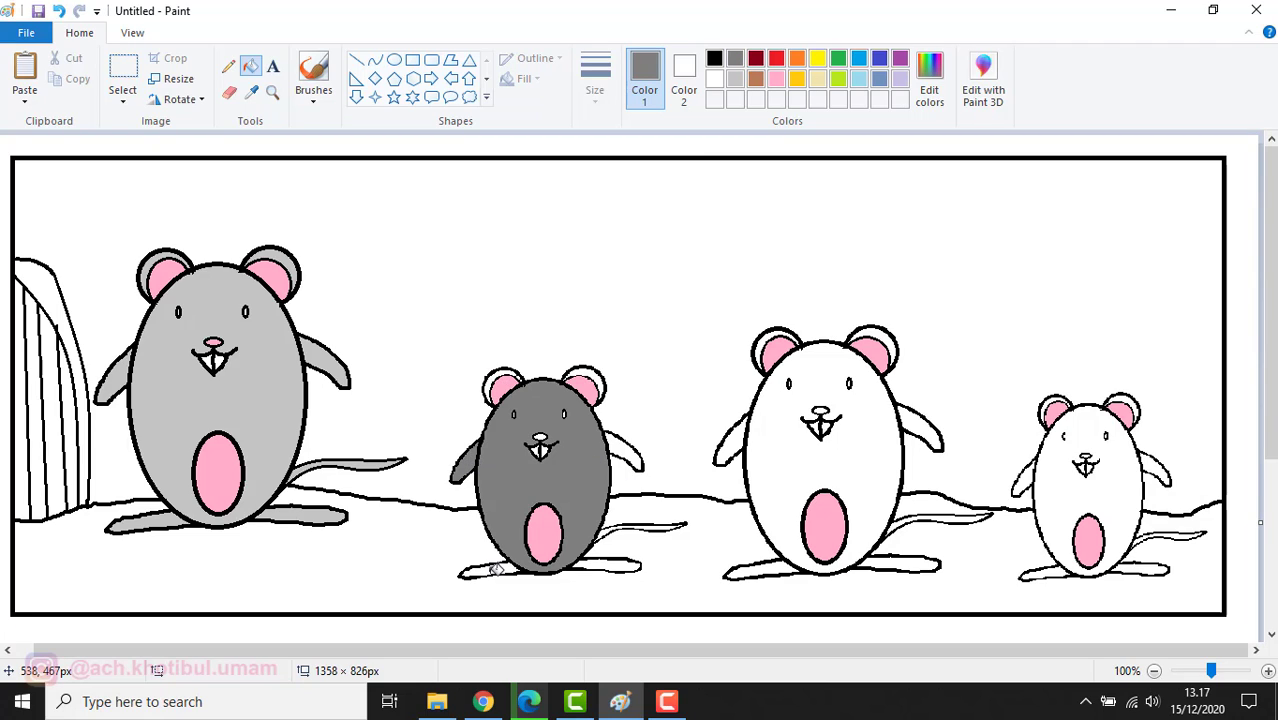
pyautogui.click(495, 570)
pyautogui.click(628, 566)
pyautogui.click(626, 442)
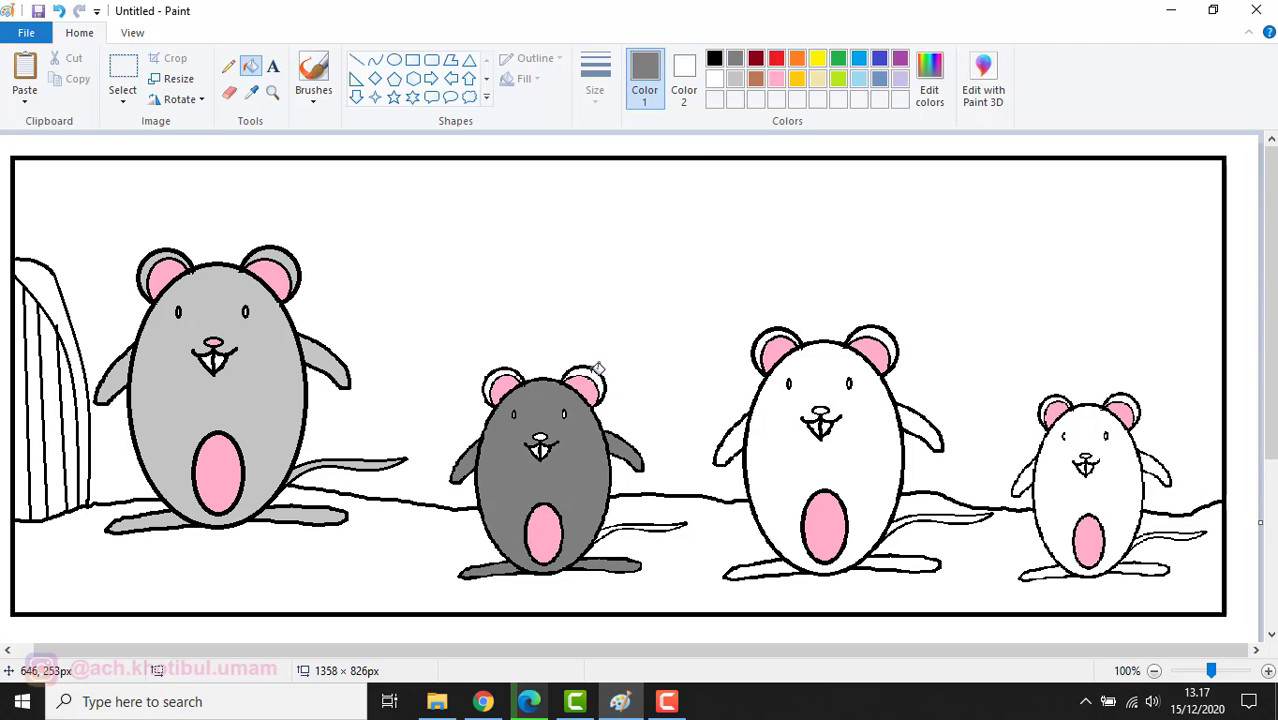
# Step: Fill the third mouse's body, outer ears, arms and feet with the same dark grey
pyautogui.click(886, 444)
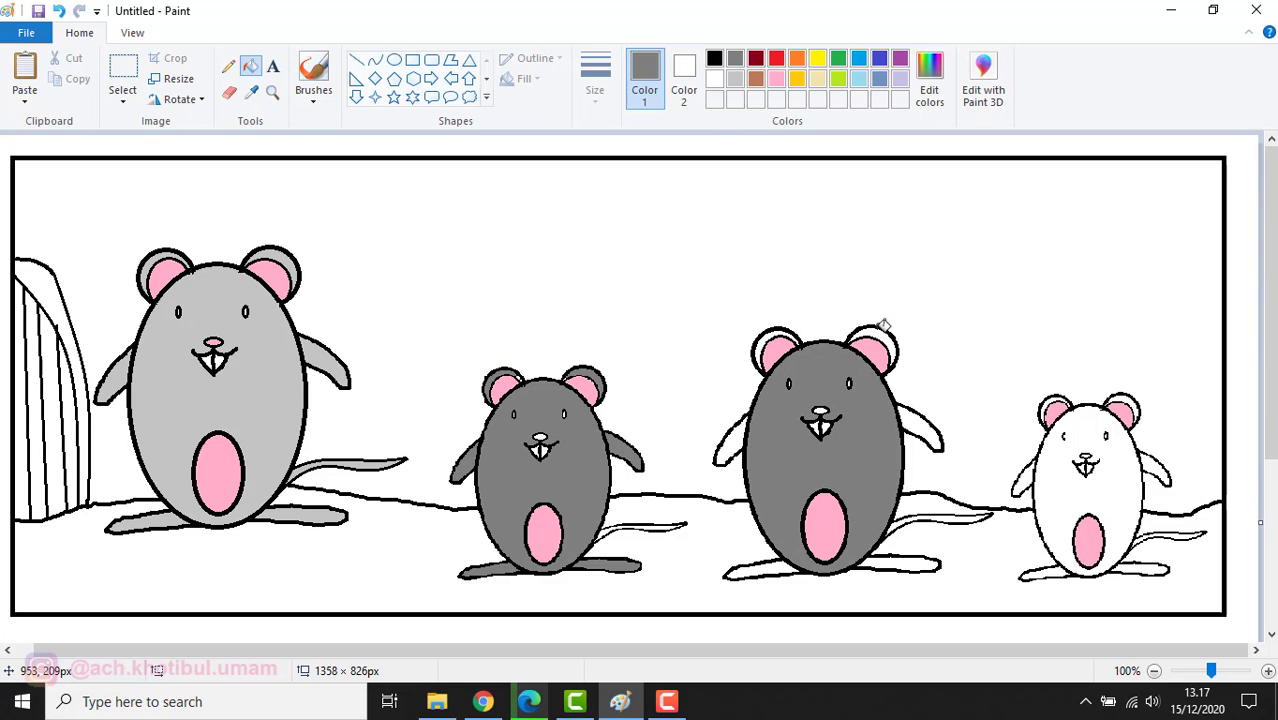
pyautogui.click(884, 332)
pyautogui.click(927, 420)
pyautogui.click(738, 440)
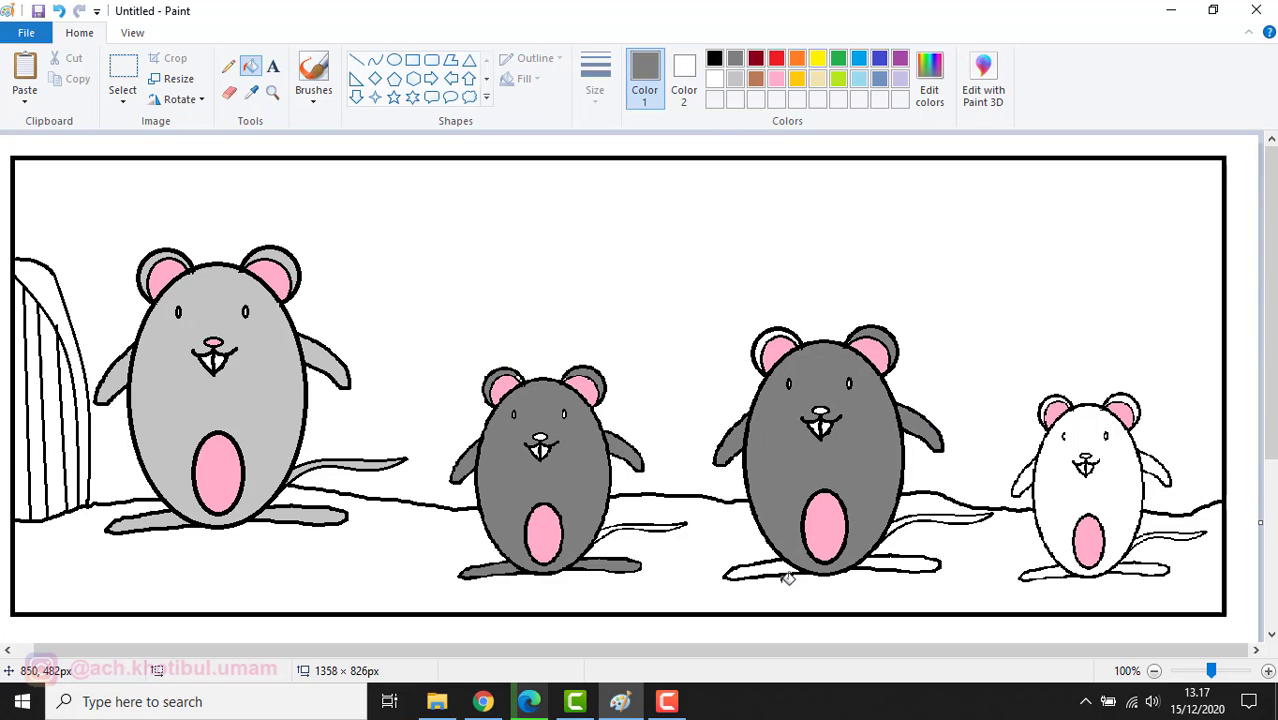
pyautogui.click(788, 568)
pyautogui.click(889, 562)
pyautogui.click(770, 331)
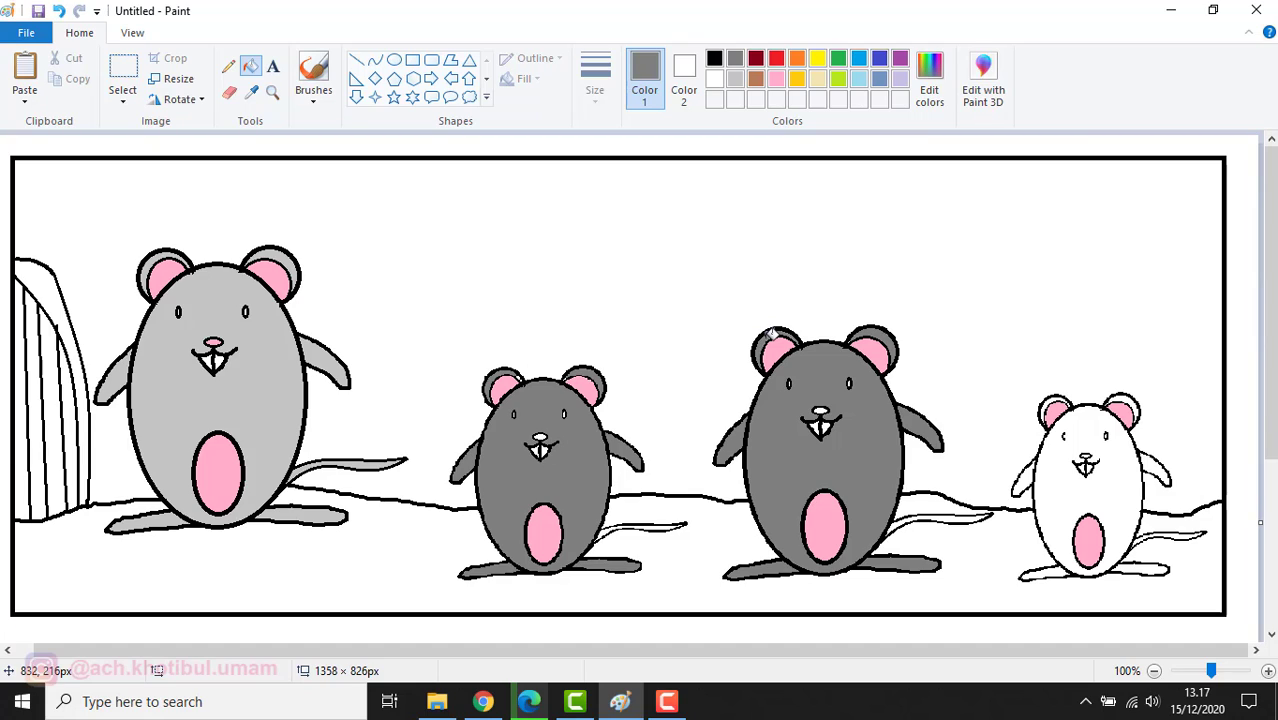
# Step: Fill the smallest mouse's body, outer ears, arms, feet and tail with brown
pyautogui.click(757, 80)
pyautogui.click(1095, 478)
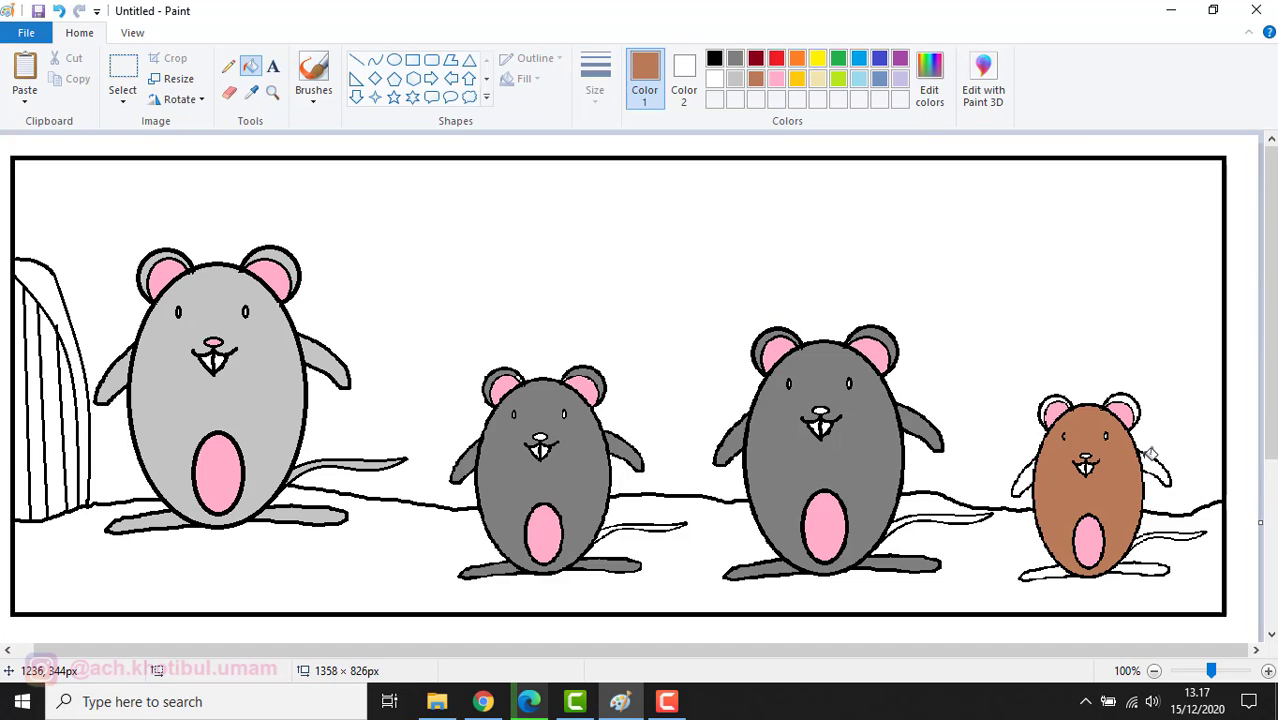
pyautogui.click(1139, 403)
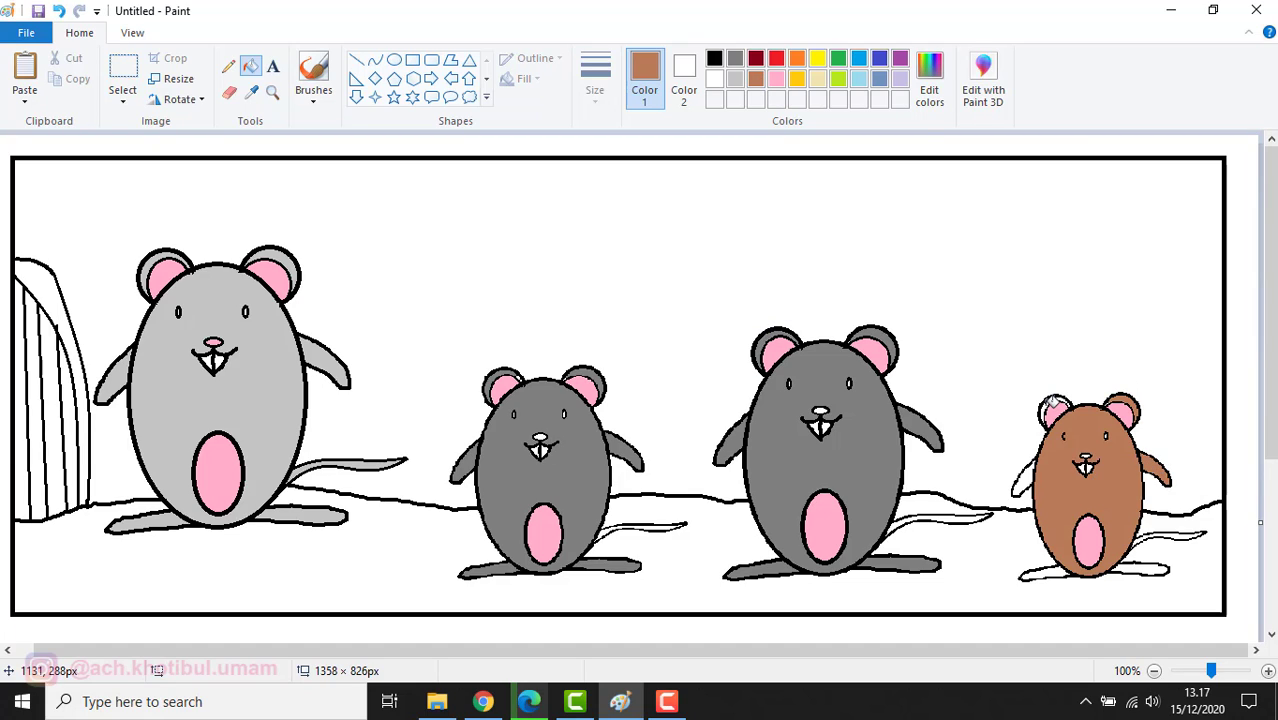
pyautogui.click(1050, 404)
pyautogui.click(1025, 478)
pyautogui.click(1050, 571)
pyautogui.click(1138, 567)
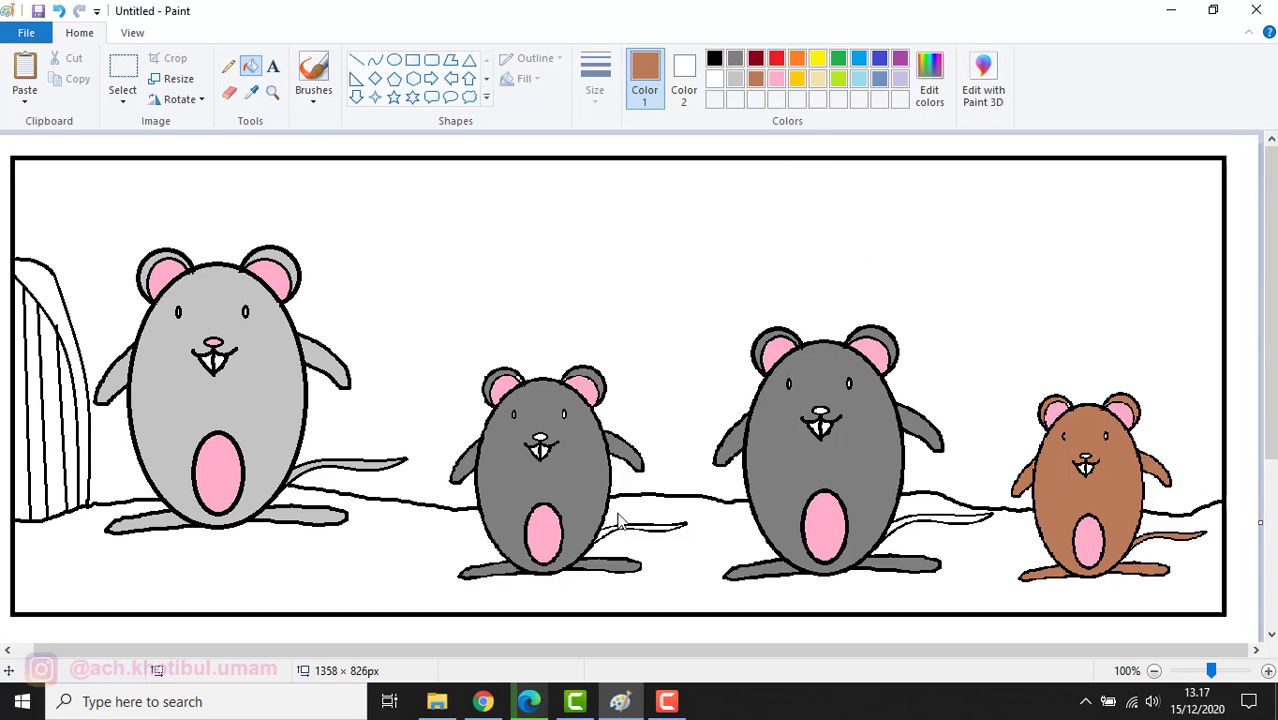
# Step: Fill the tails of the two dark grey mice with light grey
pyautogui.click(735, 80)
pyautogui.click(607, 527)
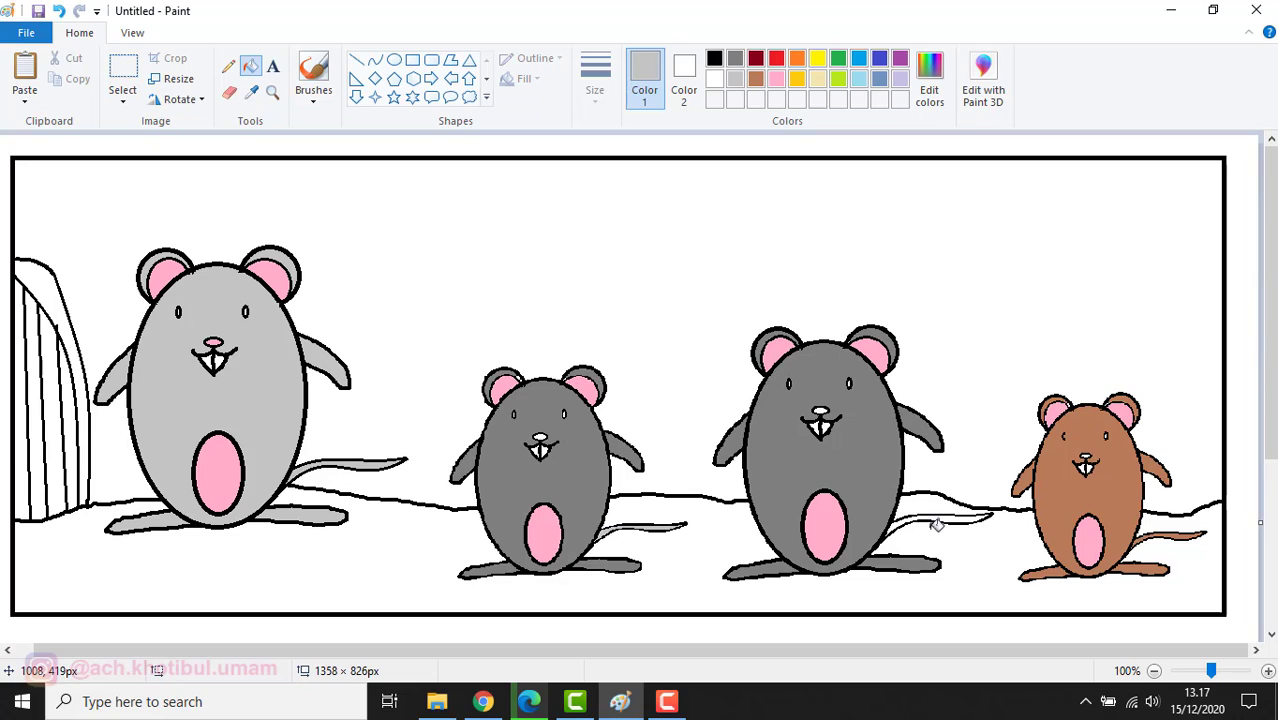
pyautogui.click(952, 517)
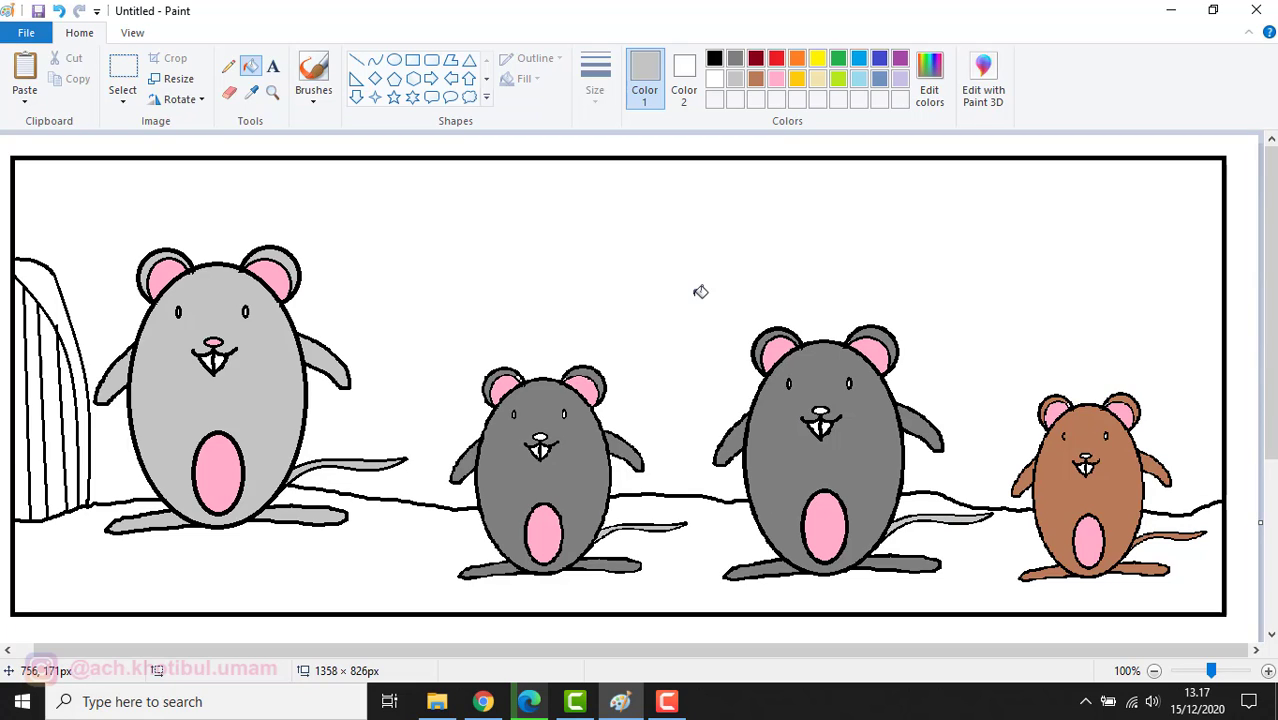
# Step: Fill the arch's strips alternately with brown and a darker custom brown of Red 117, Green 72, Blue 49
pyautogui.click(756, 79)
pyautogui.click(40, 332)
pyautogui.click(66, 362)
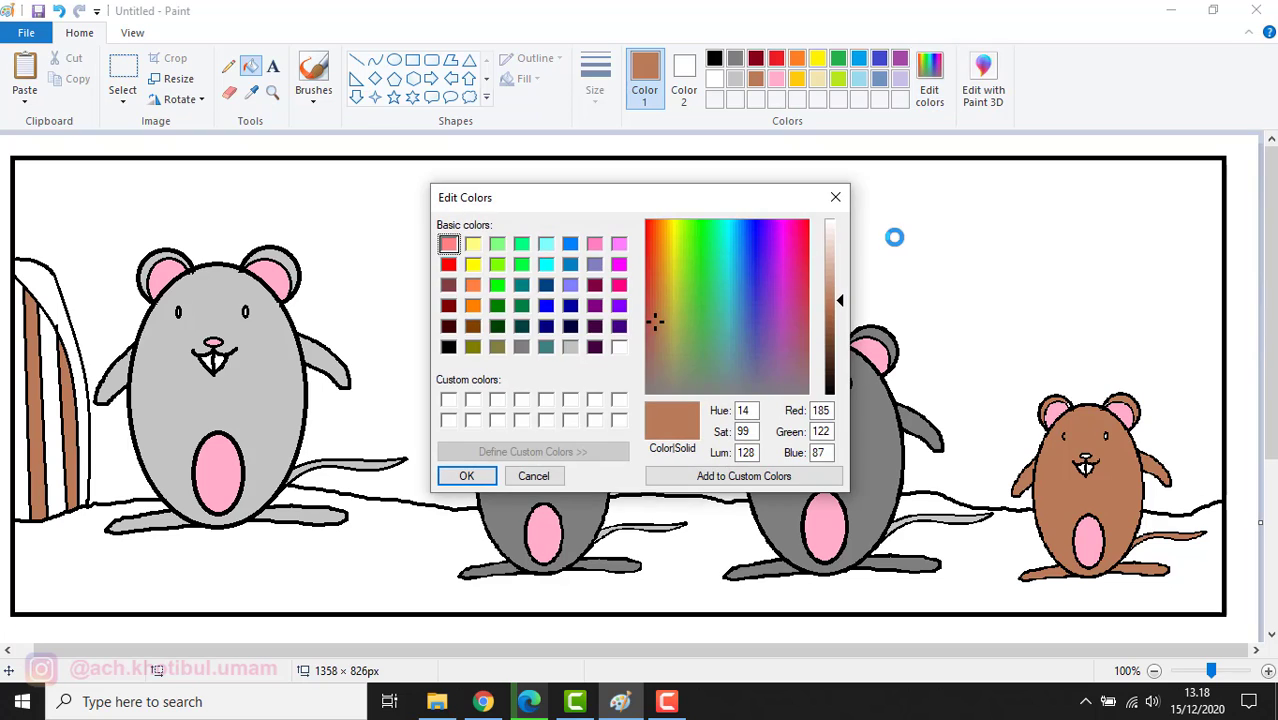
pyautogui.moveTo(843, 299); pyautogui.dragTo(843, 343)
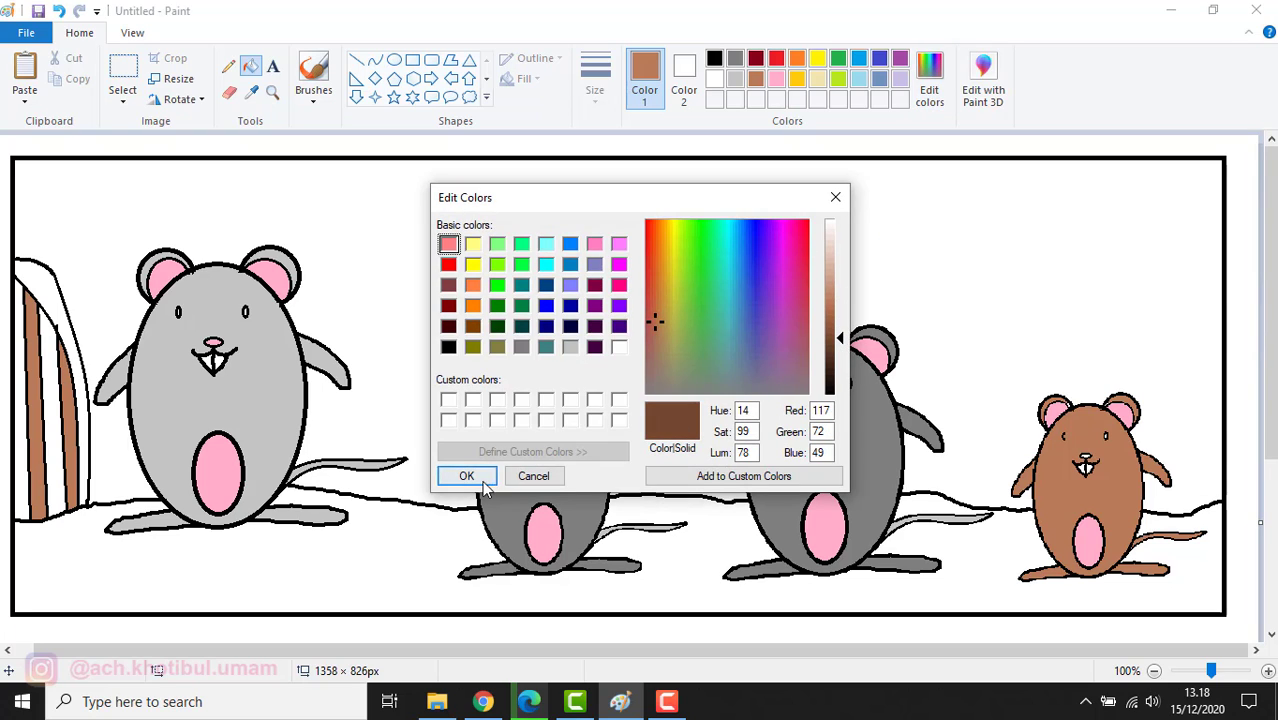
pyautogui.press('Return')
pyautogui.click(48, 375)
pyautogui.click(22, 376)
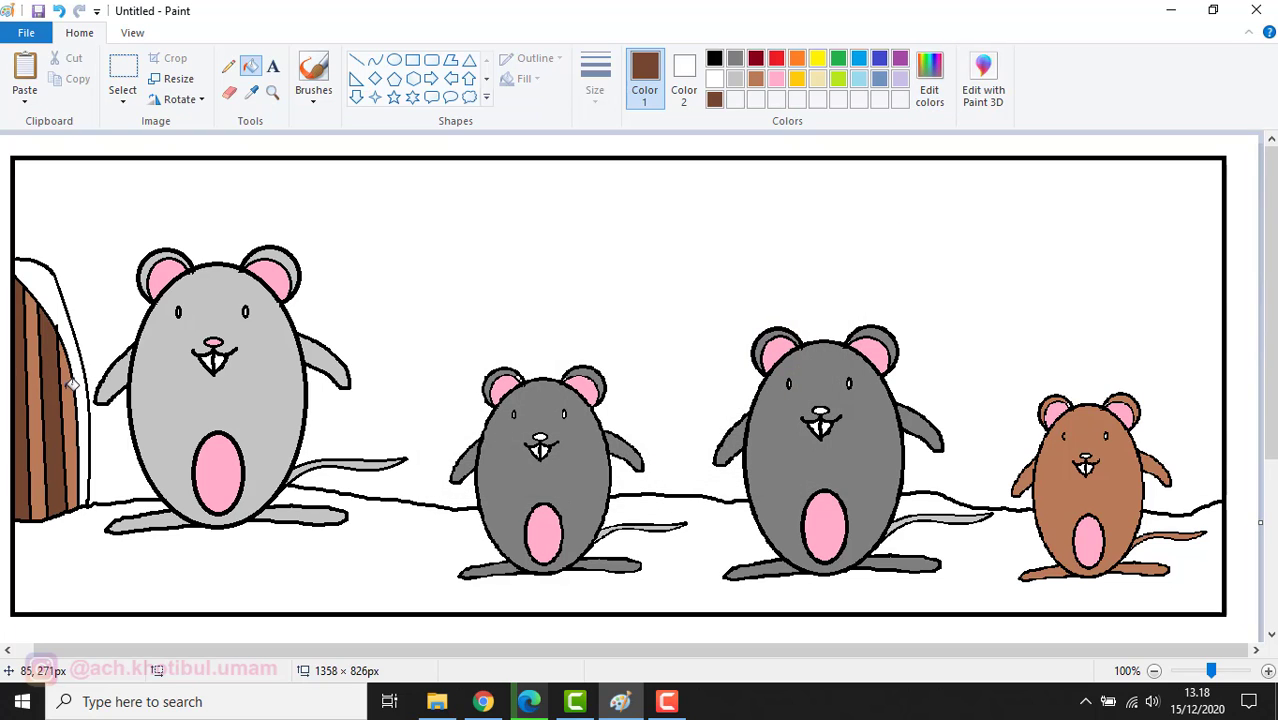
# Step: Mix a darker brown of Red 98, Green 61, Blue 40 and fill the arch's outer band and the whole ground with it
pyautogui.click(929, 80)
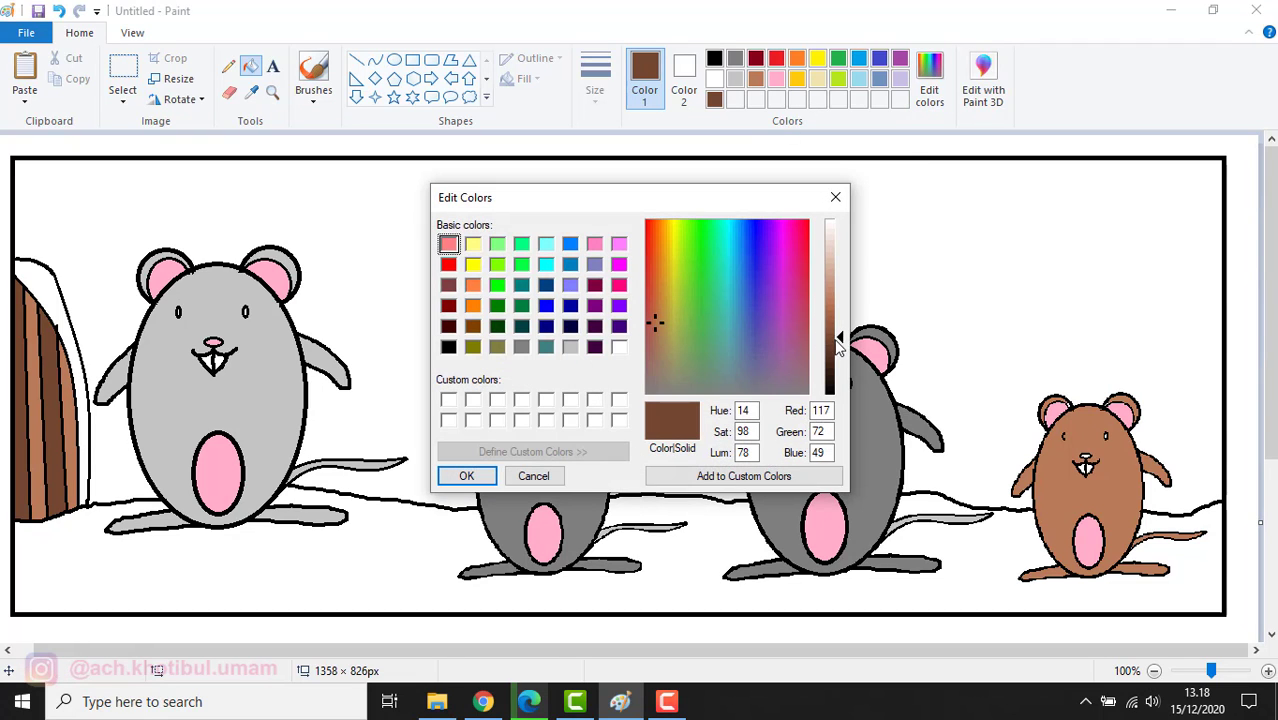
pyautogui.moveTo(837, 338); pyautogui.dragTo(836, 350)
pyautogui.click(836, 347)
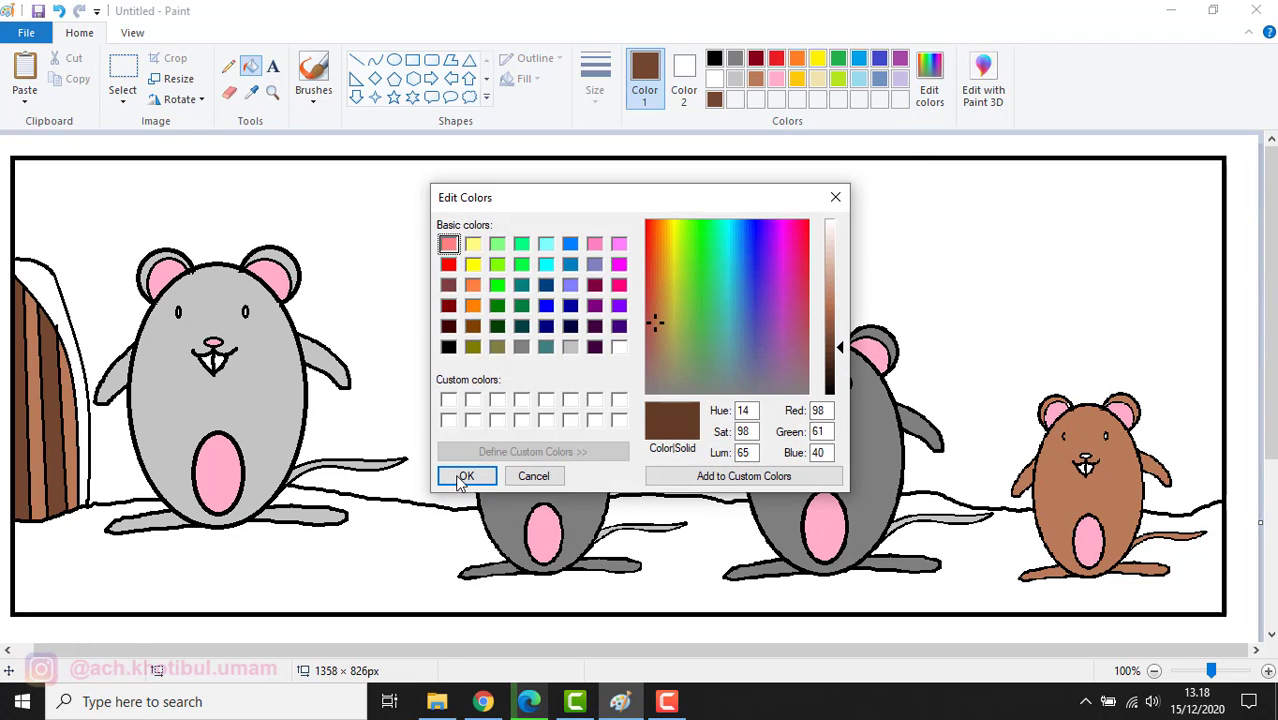
pyautogui.click(462, 479)
pyautogui.click(45, 287)
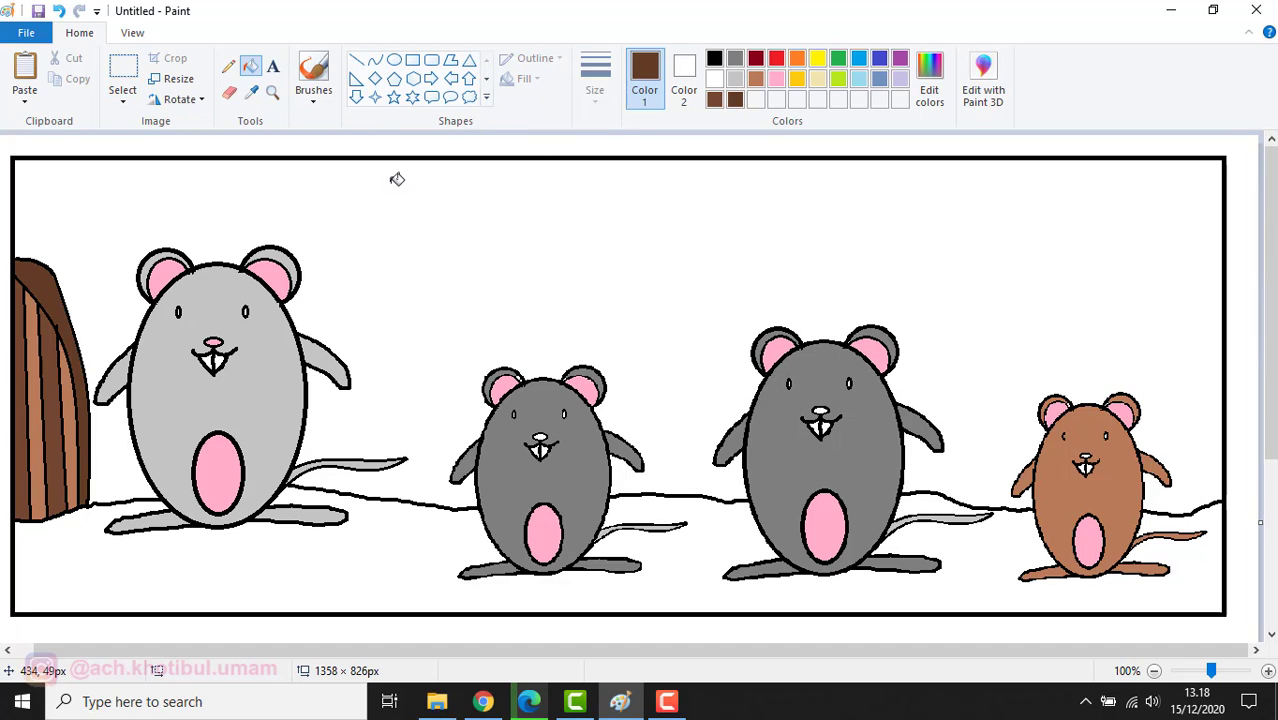
pyautogui.click(383, 538)
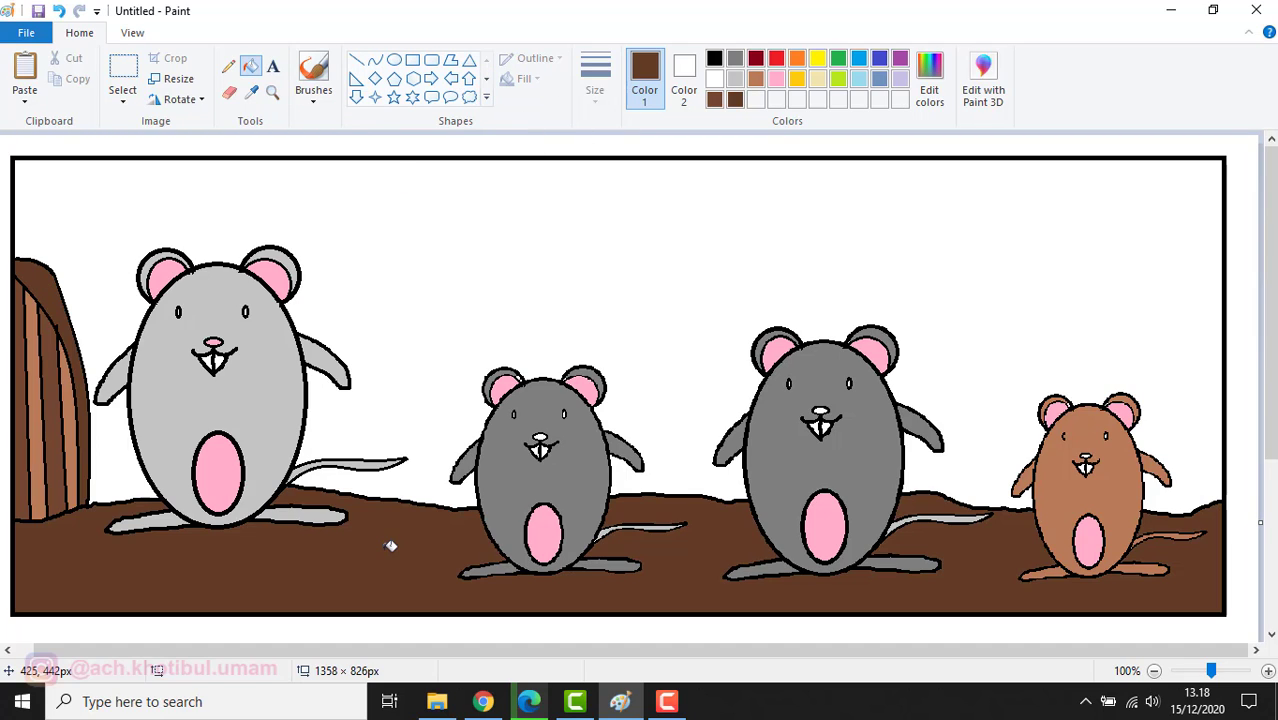
# Step: Set up the Ellipse tool with brown as the outline colour and the thinnest line size
pyautogui.click(755, 79)
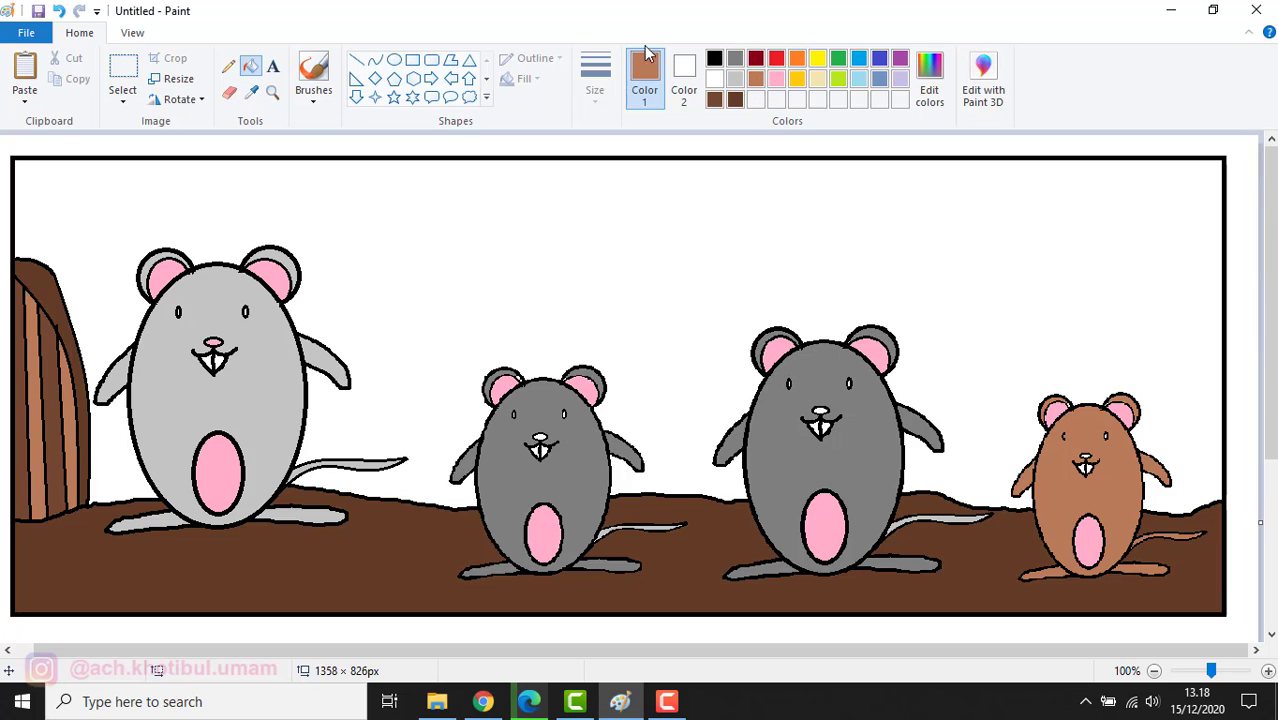
pyautogui.click(394, 60)
pyautogui.click(608, 92)
pyautogui.click(606, 130)
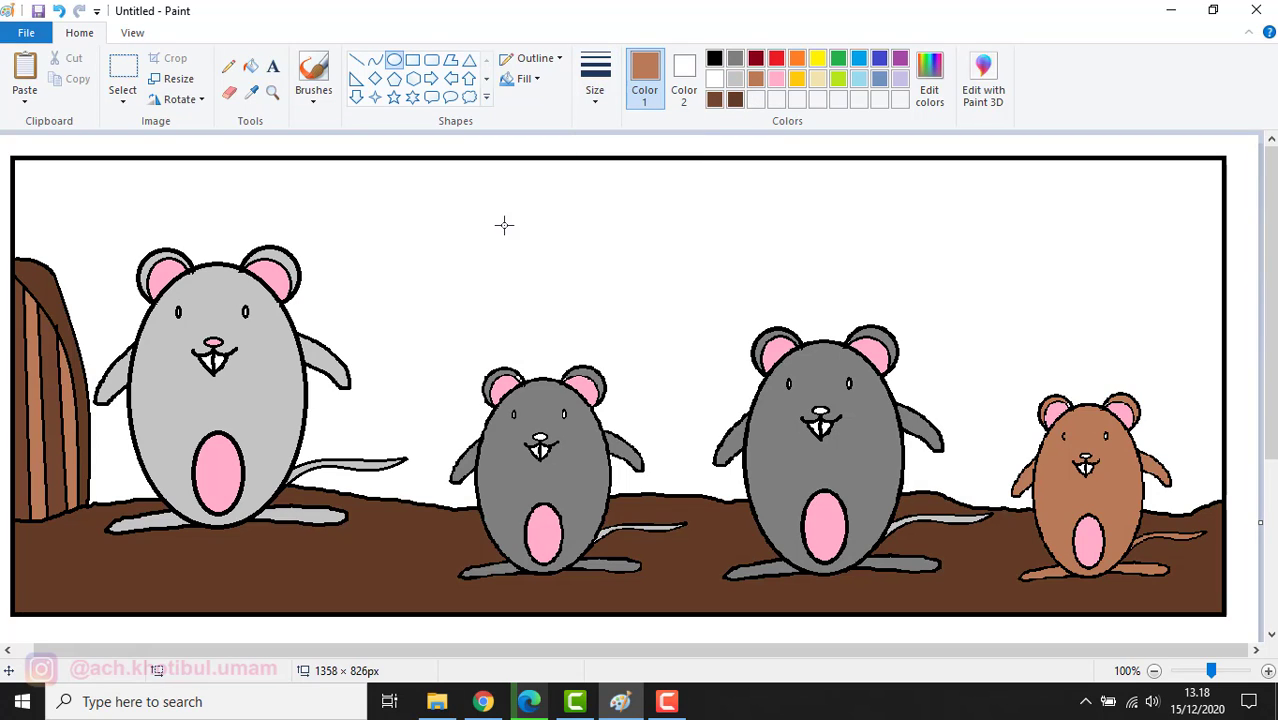
pyautogui.moveTo(77, 565); pyautogui.dragTo(137, 591)
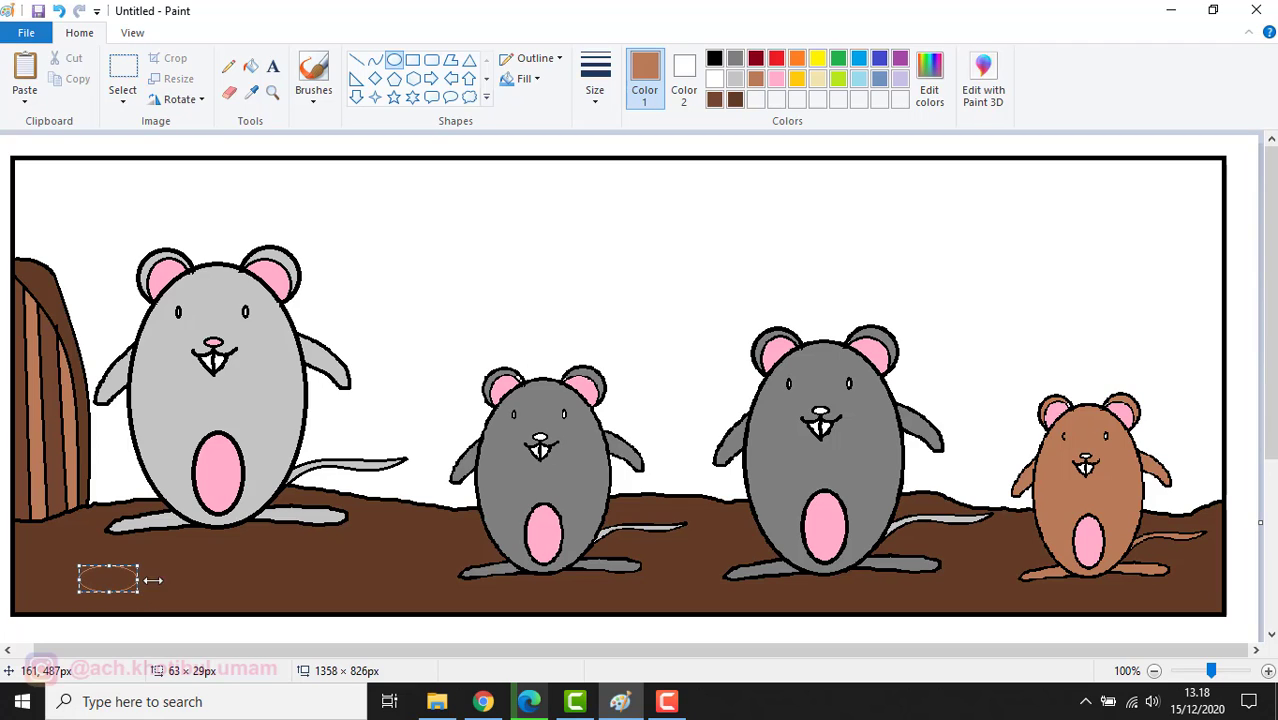
pyautogui.click(735, 99)
pyautogui.click(229, 537)
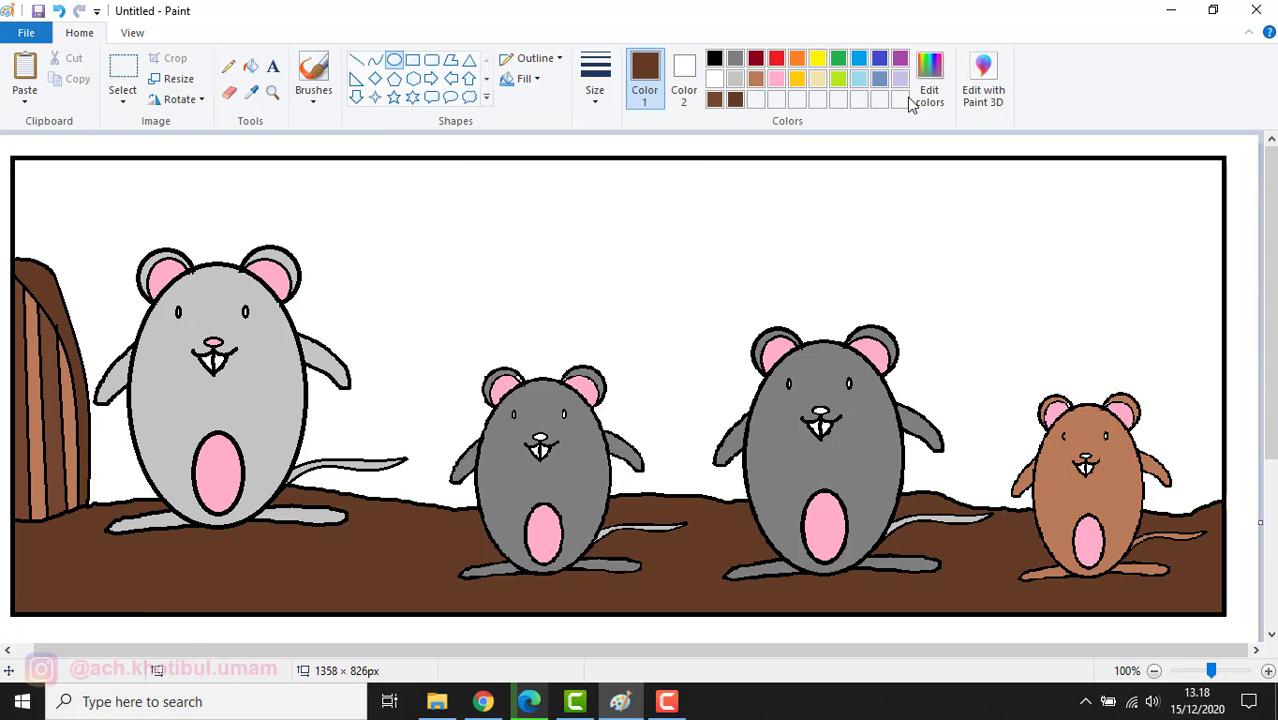
# Step: Scatter small flat ellipses, from about 43 × 13 to 73 × 33 px, across the ground in the first custom brown
pyautogui.click(714, 100)
pyautogui.moveTo(50, 551); pyautogui.dragTo(119, 582)
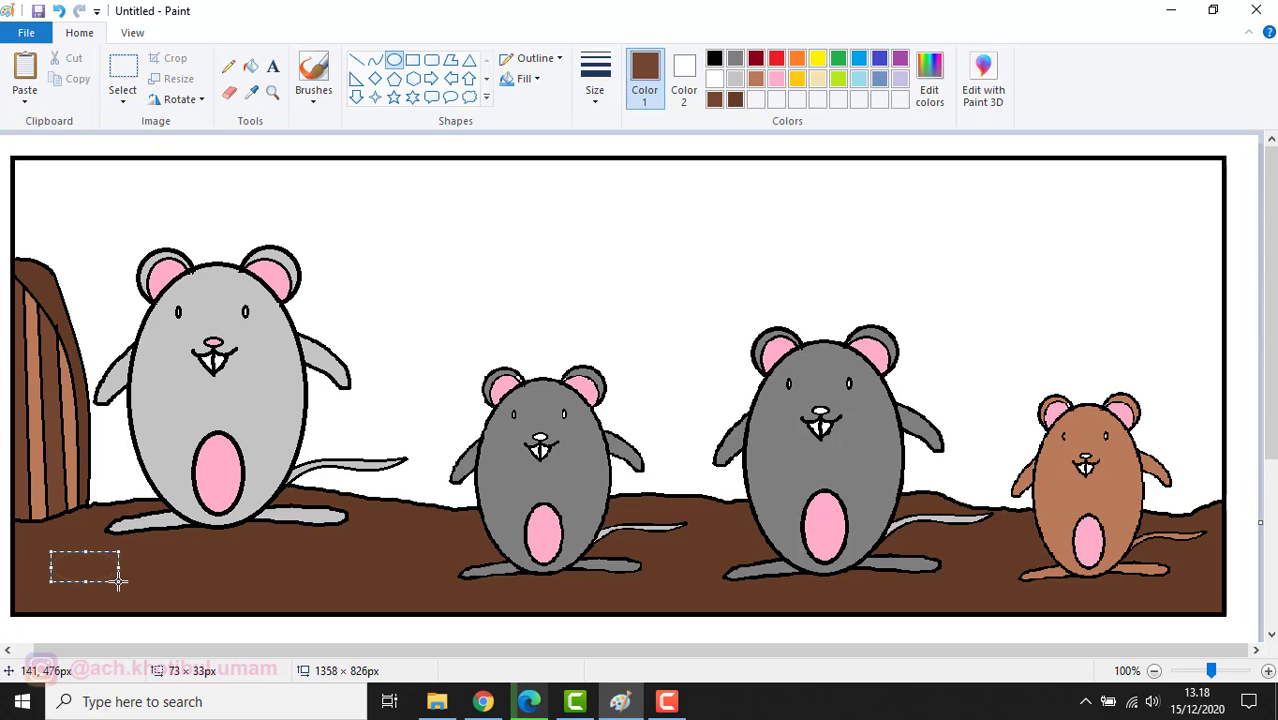
pyautogui.moveTo(275, 553)
pyautogui.mouseDown()
pyautogui.moveTo(326, 584)
pyautogui.moveTo(344, 579)
pyautogui.mouseUp()
pyautogui.moveTo(408, 537); pyautogui.dragTo(446, 555)
pyautogui.moveTo(671, 560); pyautogui.dragTo(700, 570)
pyautogui.moveTo(979, 543); pyautogui.dragTo(1022, 560)
pyautogui.moveTo(1172, 599); pyautogui.dragTo(1089, 585)
pyautogui.moveTo(981, 598); pyautogui.dragTo(925, 580)
pyautogui.moveTo(643, 598); pyautogui.dragTo(536, 586)
pyautogui.moveTo(429, 598); pyautogui.dragTo(376, 580)
pyautogui.moveTo(231, 598)
pyautogui.mouseDown()
pyautogui.moveTo(161, 577)
pyautogui.moveTo(169, 546)
pyautogui.mouseUp()
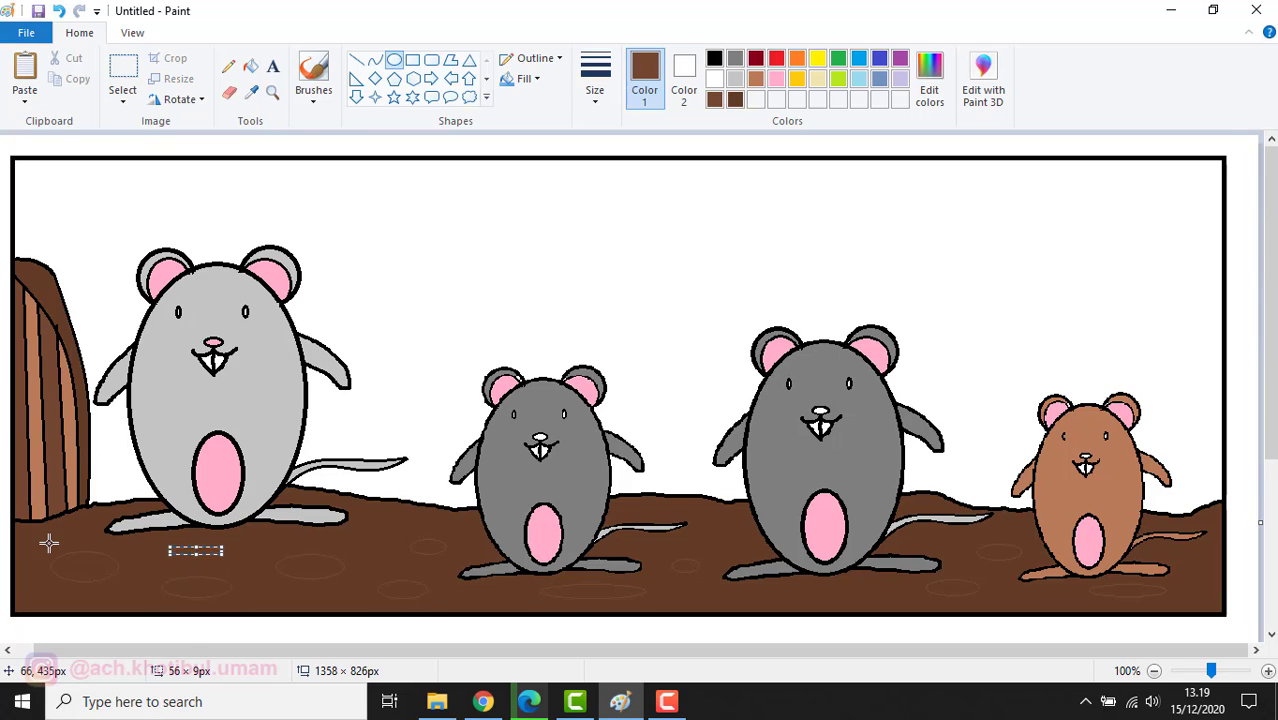
pyautogui.moveTo(59, 545); pyautogui.dragTo(17, 532)
# Step: Fill the ellipses on the ground with the same custom brown as their outlines
pyautogui.click(250, 66)
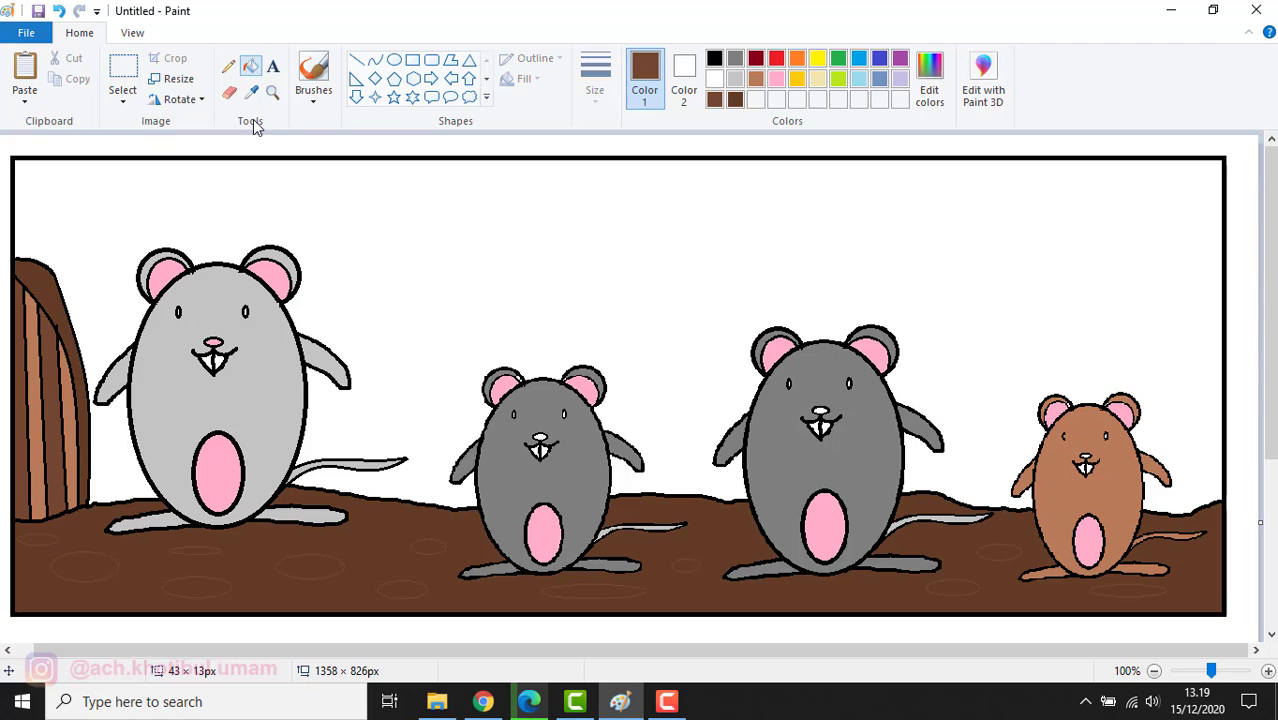
pyautogui.click(45, 538)
pyautogui.click(84, 564)
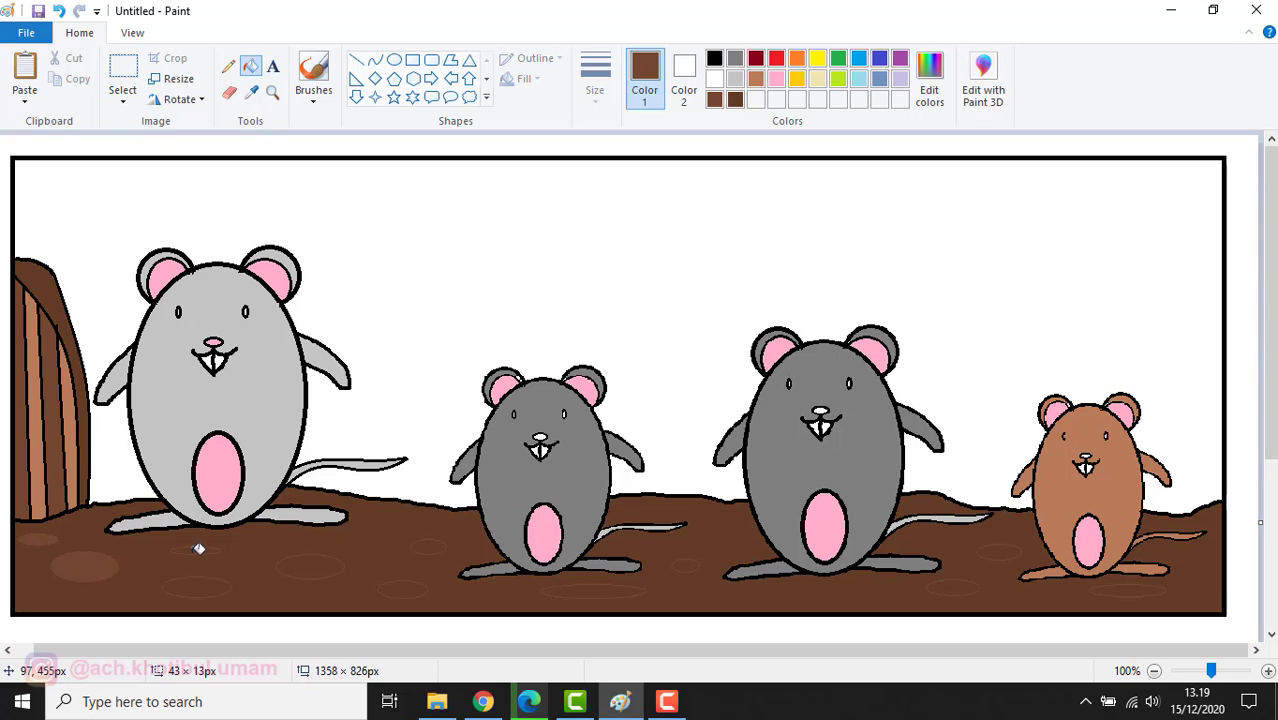
pyautogui.click(193, 589)
pyautogui.click(310, 566)
pyautogui.click(410, 587)
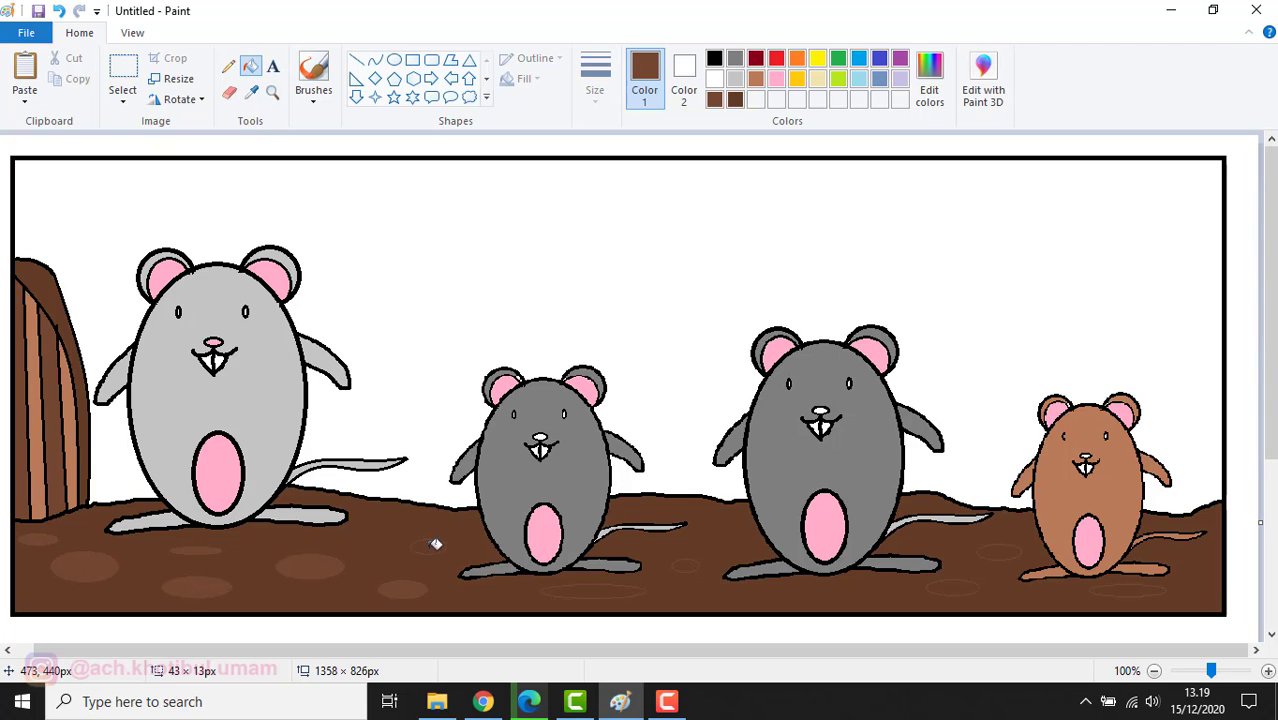
pyautogui.click(436, 544)
pyautogui.click(575, 588)
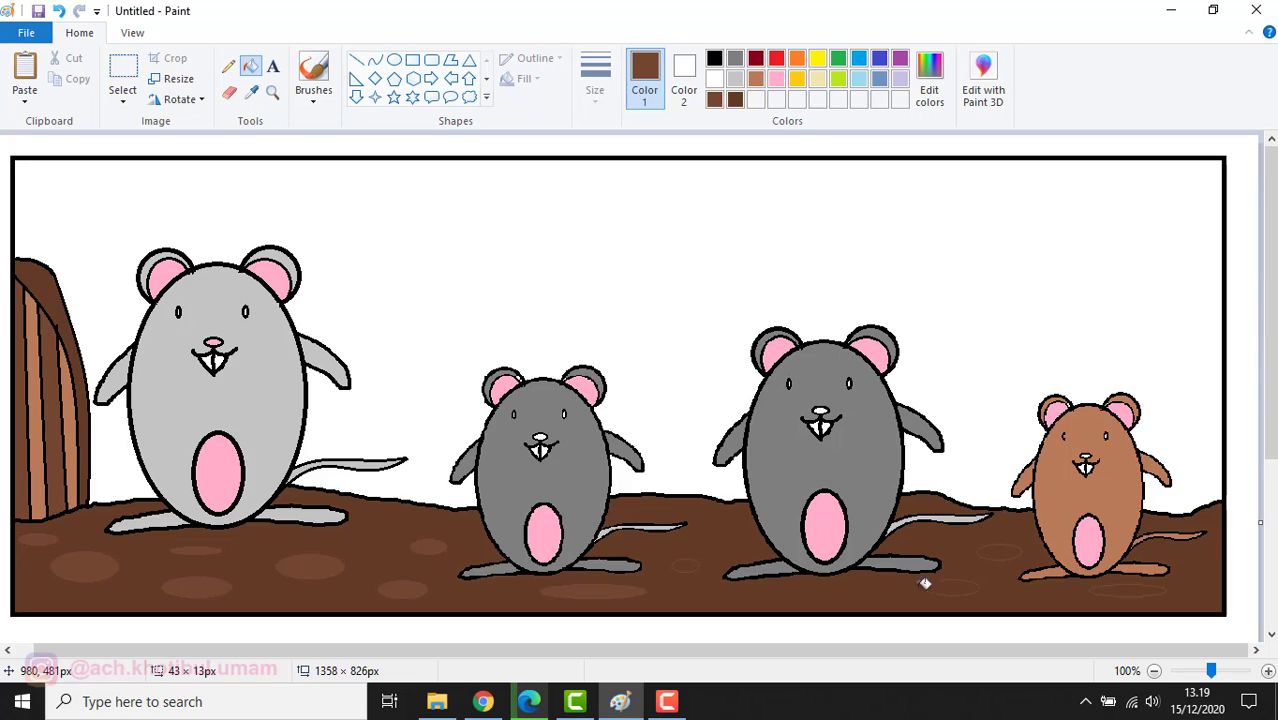
pyautogui.click(1004, 553)
pyautogui.click(1136, 590)
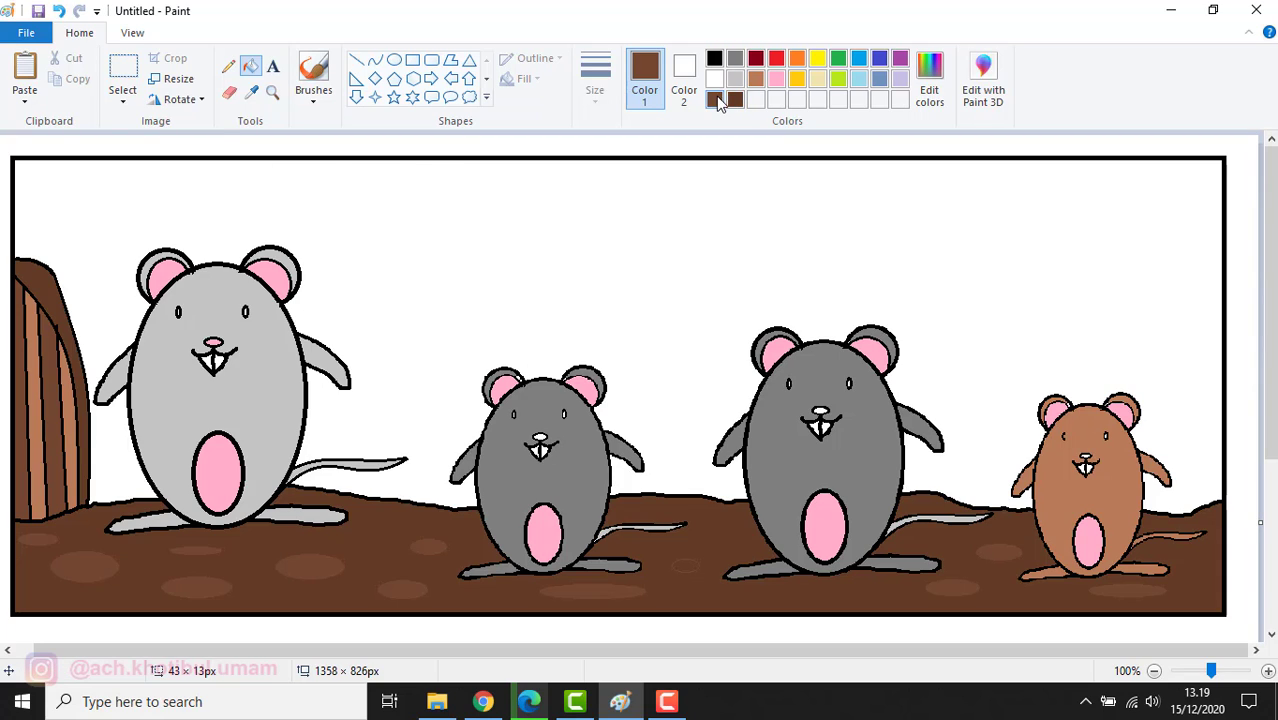
# Step: Mix a slightly lighter shade of the palette brown and fill the background above the ground with it
pyautogui.click(756, 79)
pyautogui.click(930, 80)
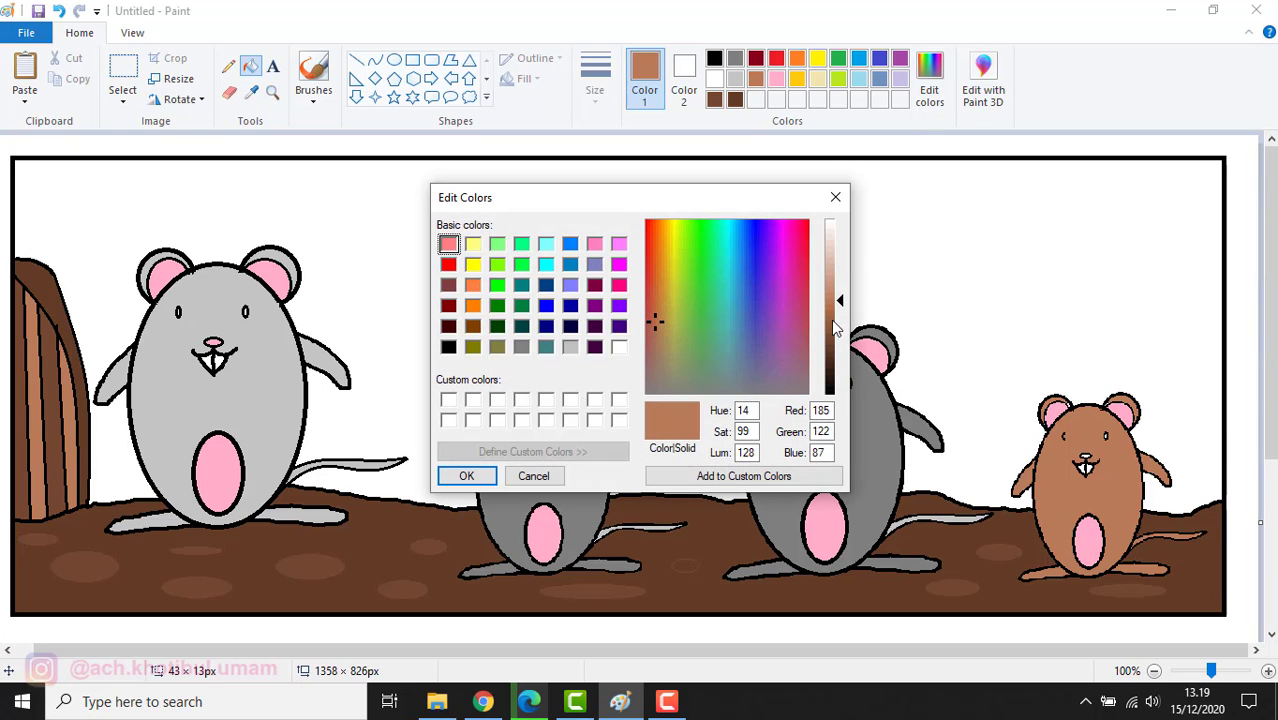
pyautogui.moveTo(831, 310)
pyautogui.mouseDown()
pyautogui.moveTo(834, 274)
pyautogui.moveTo(833, 288)
pyautogui.mouseUp()
pyautogui.click(466, 476)
pyautogui.click(462, 320)
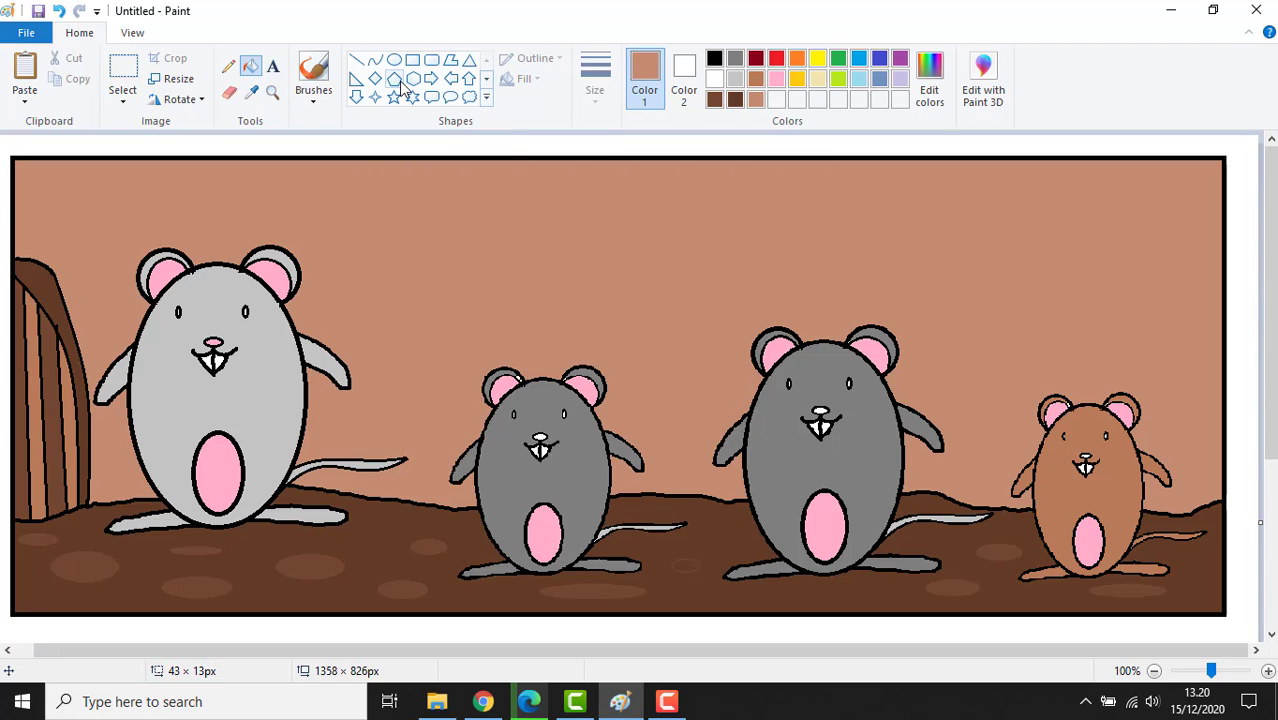
# Step: Show the full set of available shapes
pyautogui.click(486, 98)
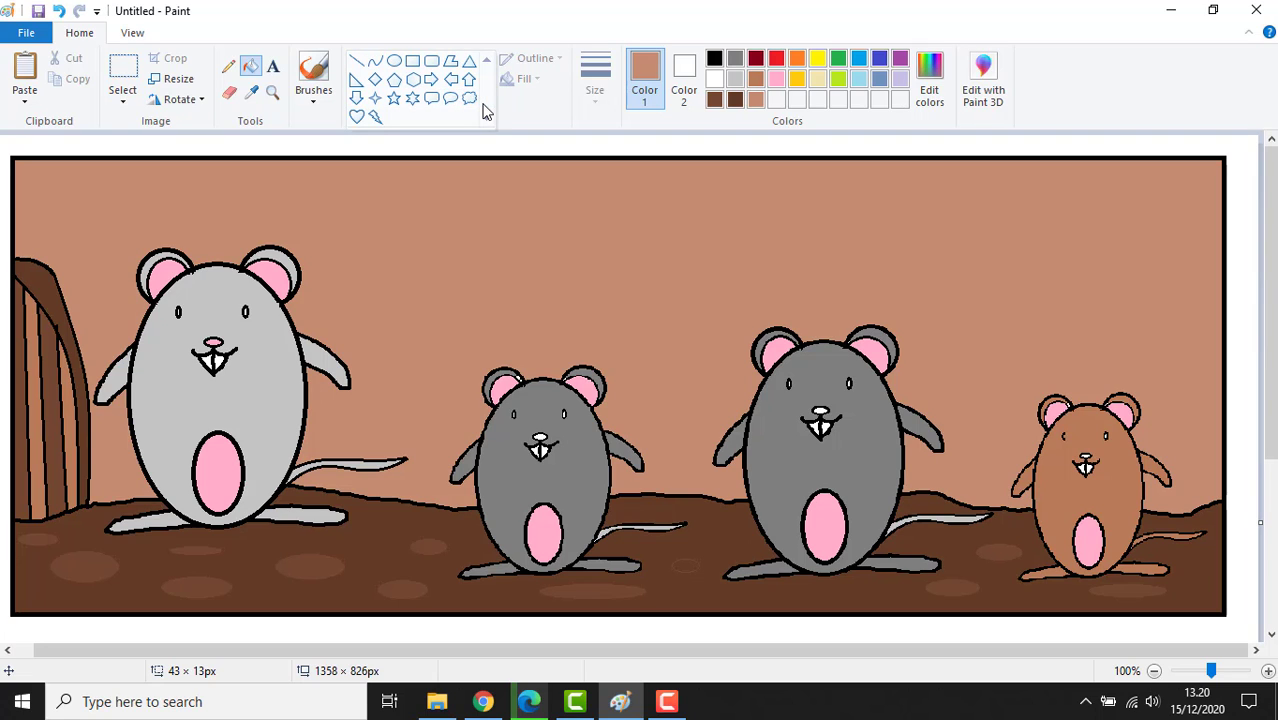